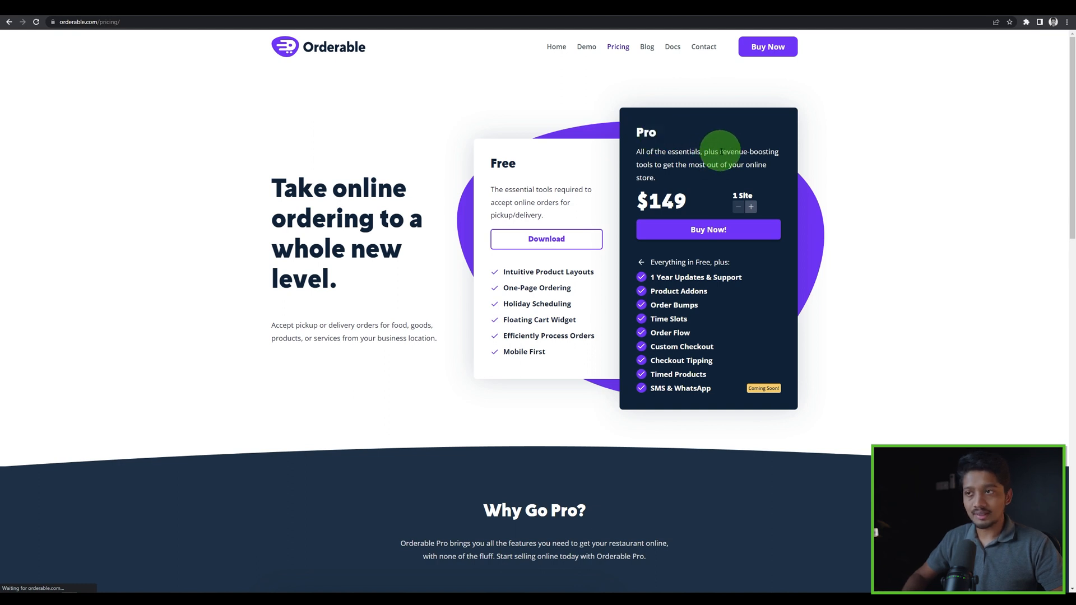
Start the Orderable setup wizard on the WordPress site and submit the business info with the business name Dayya Chinese Foods
left_click(200, 20)
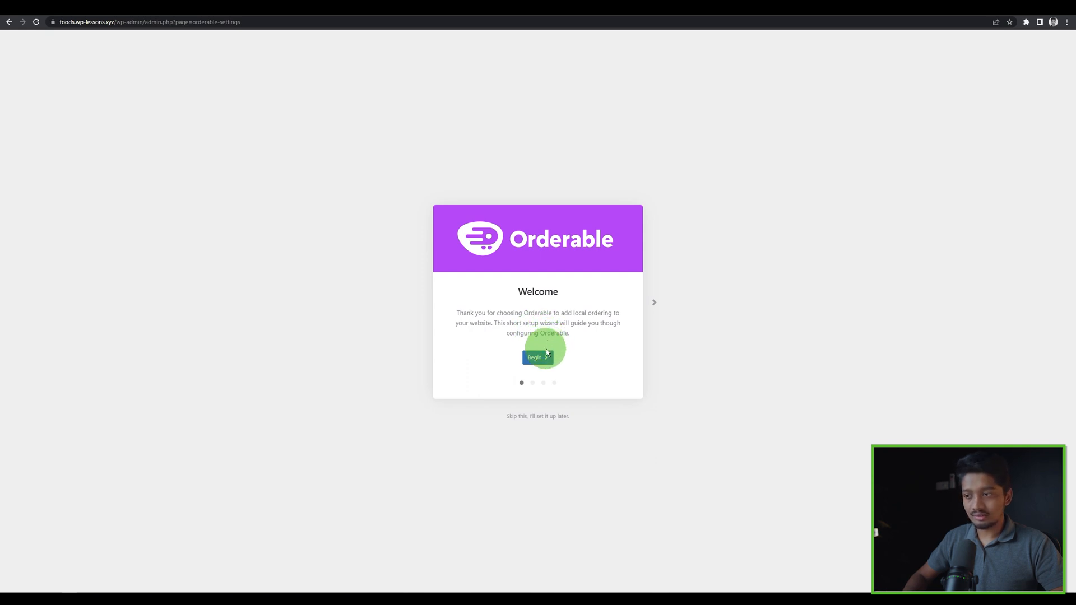
left_click(536, 357)
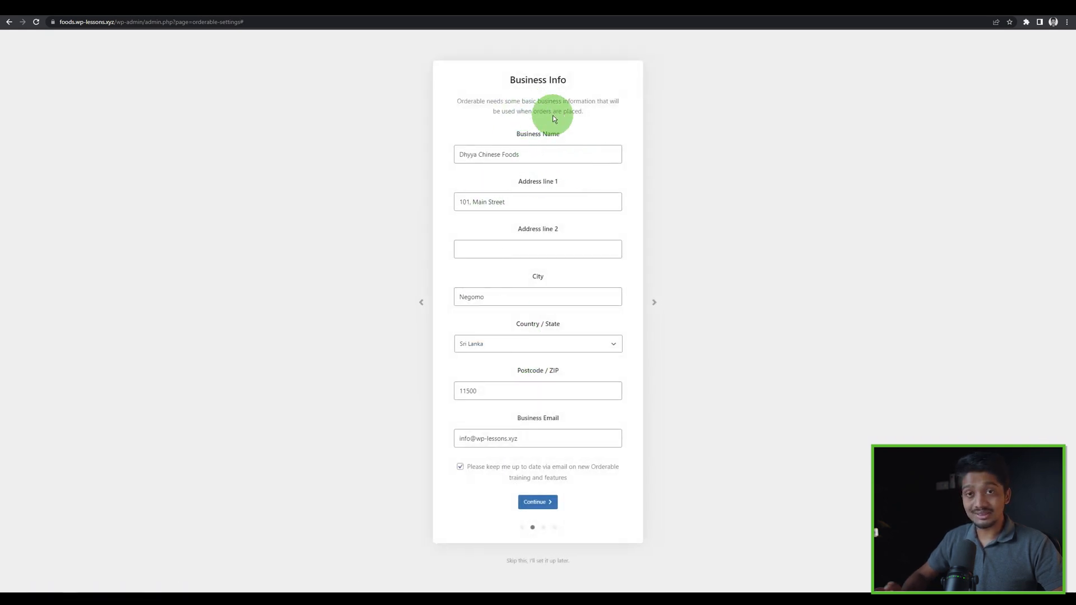
left_click(469, 158)
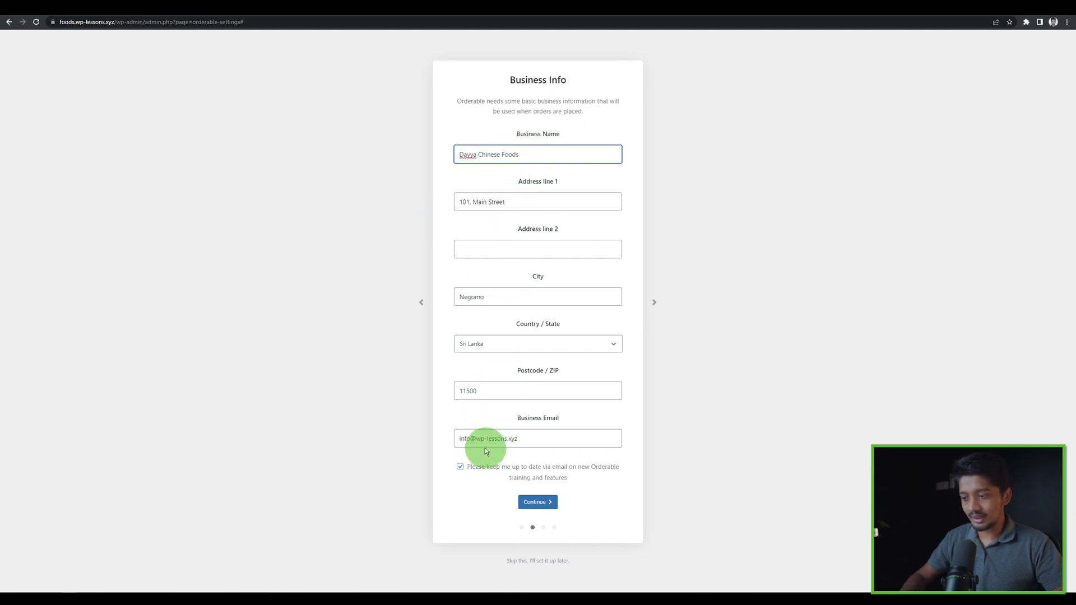
left_click(539, 504)
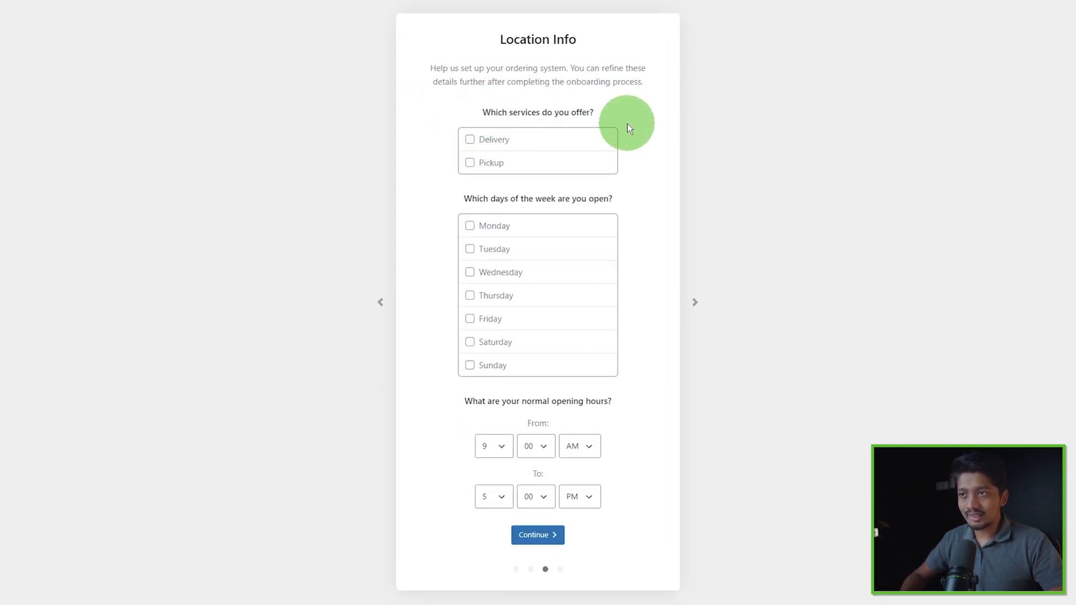
Offer Delivery and Pickup services and mark the business as open Monday through Sunday
left_click(471, 143)
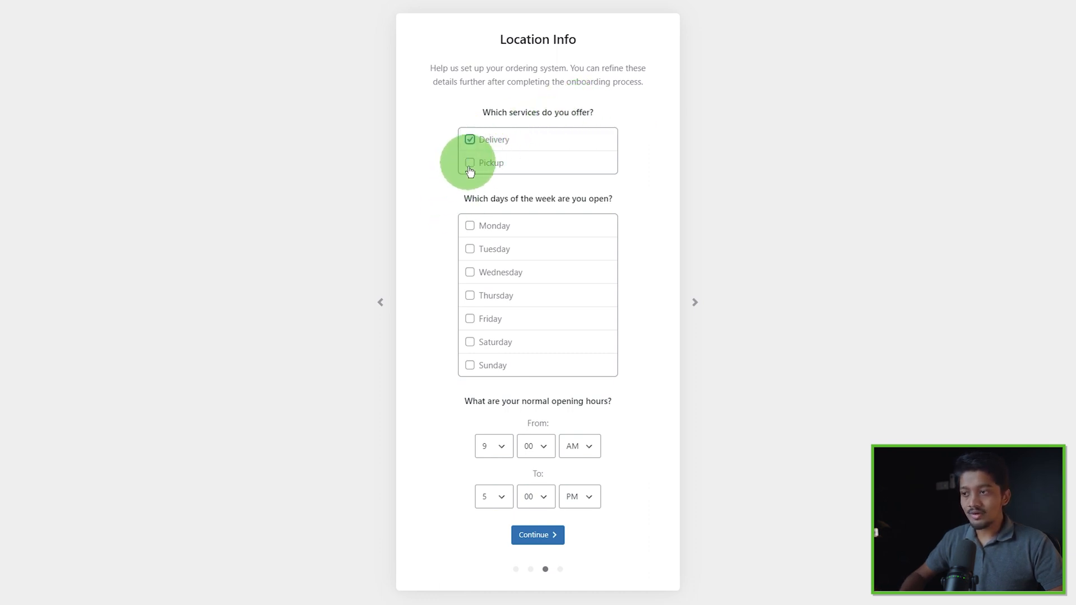
left_click(470, 164)
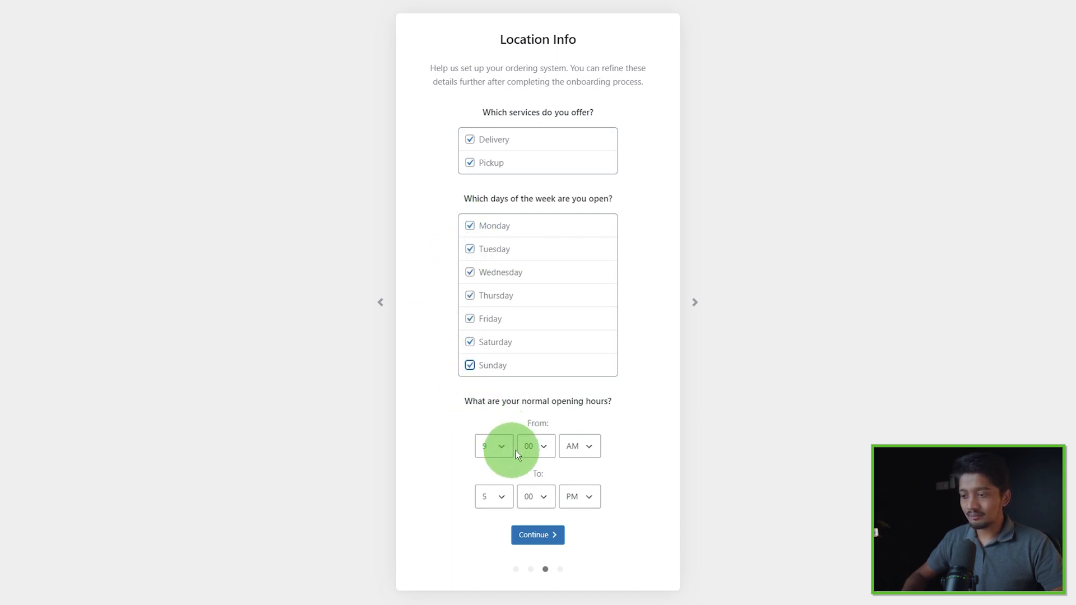
Set the normal opening hours from 10:00 AM to 10:00 PM and complete the setup wizard
left_click(499, 446)
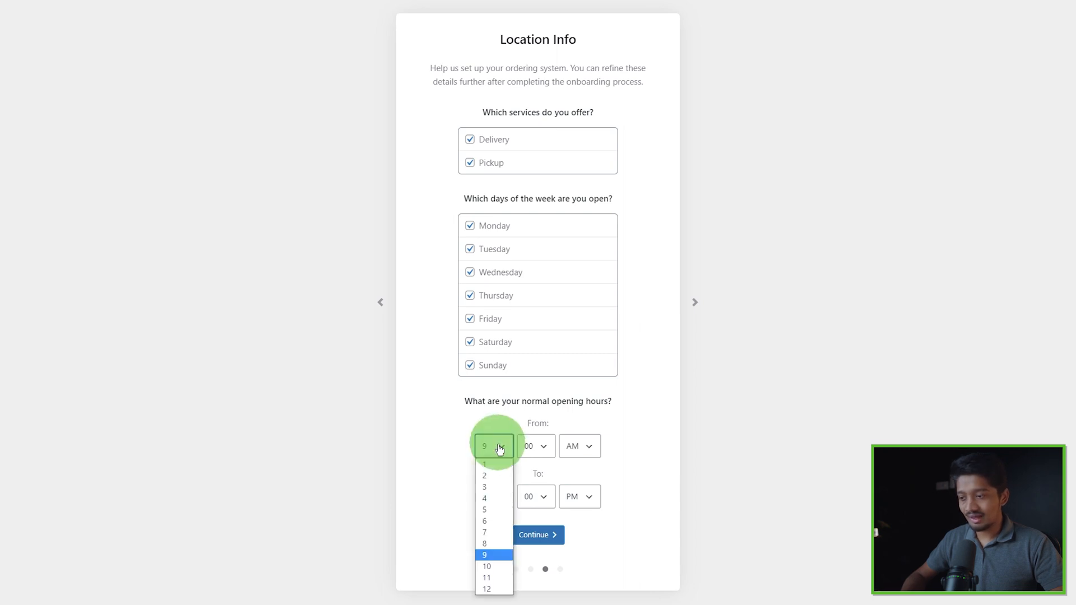
left_click(486, 568)
left_click(496, 497)
left_click(485, 604)
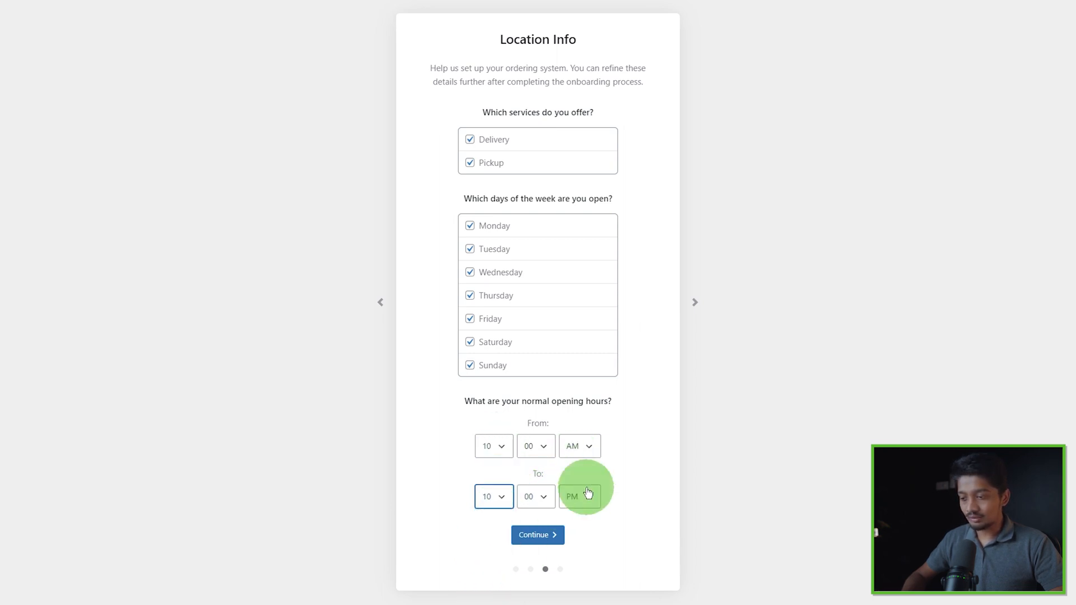
left_click(533, 535)
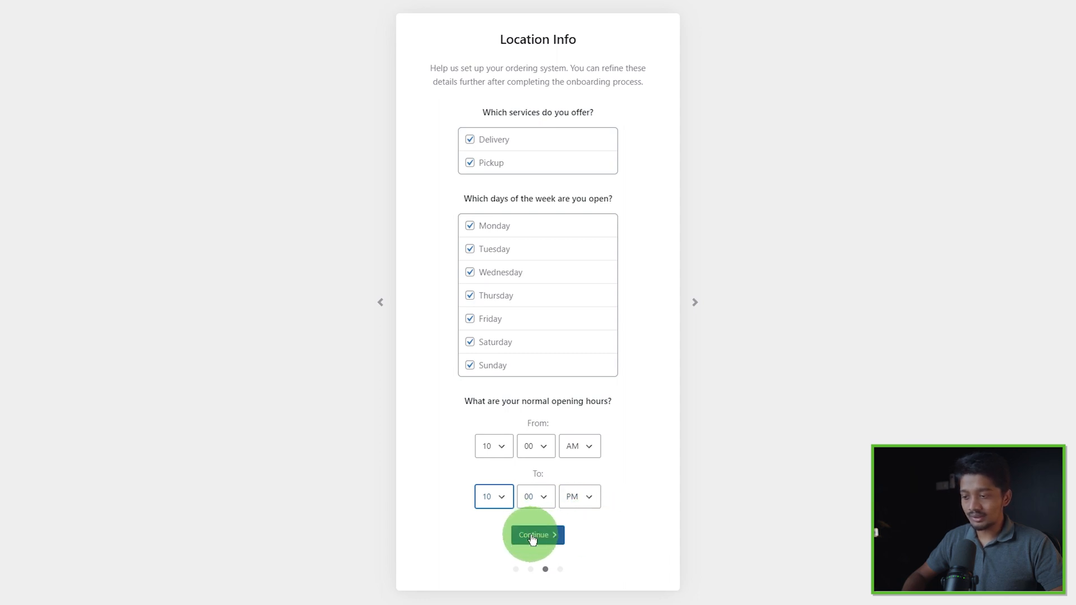
left_click(547, 338)
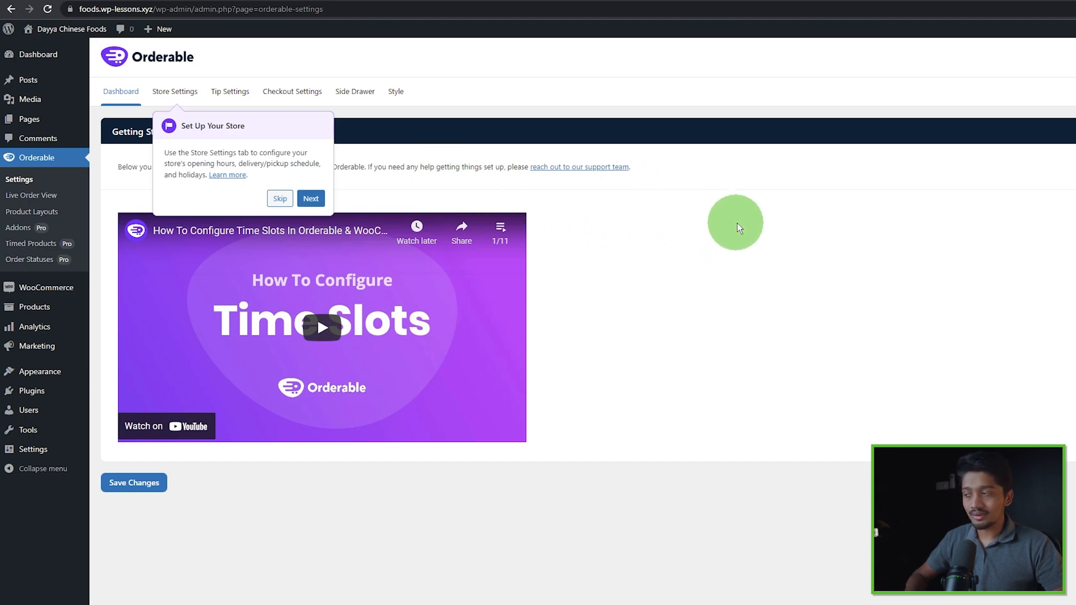
Skip the guided tour and review the open hours, timezone, services and Delivery and Pickup service hours in Store Settings
left_click(280, 199)
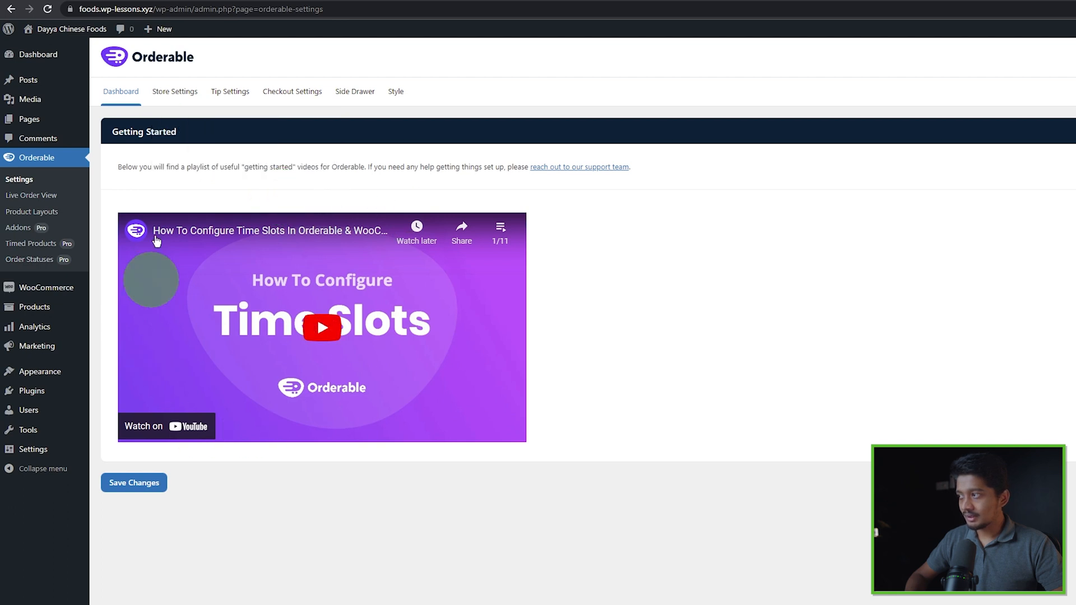
left_click(174, 91)
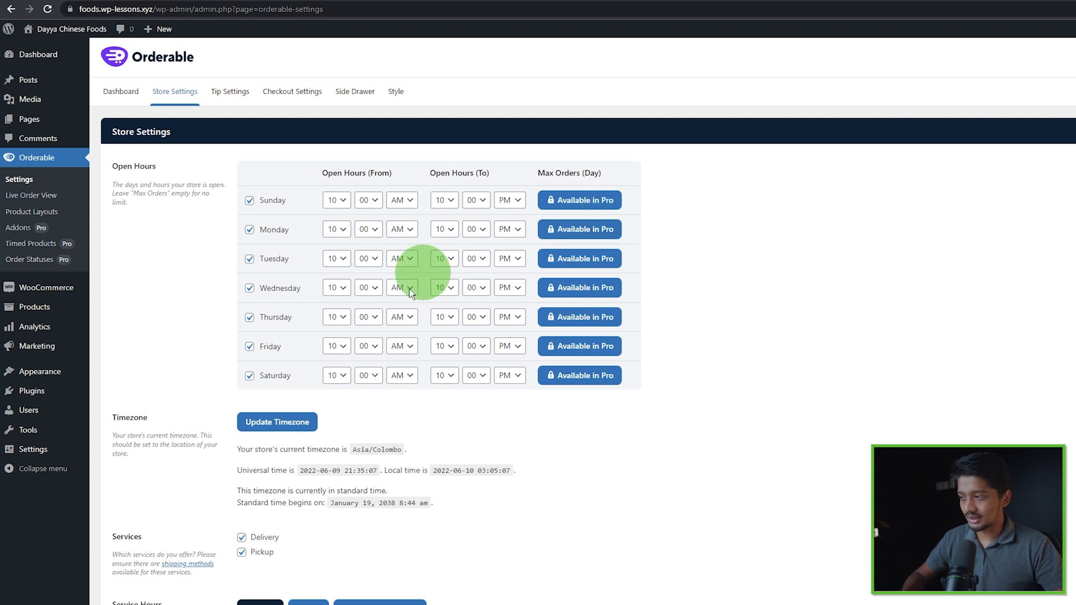
scroll(203, 237, "down", 4)
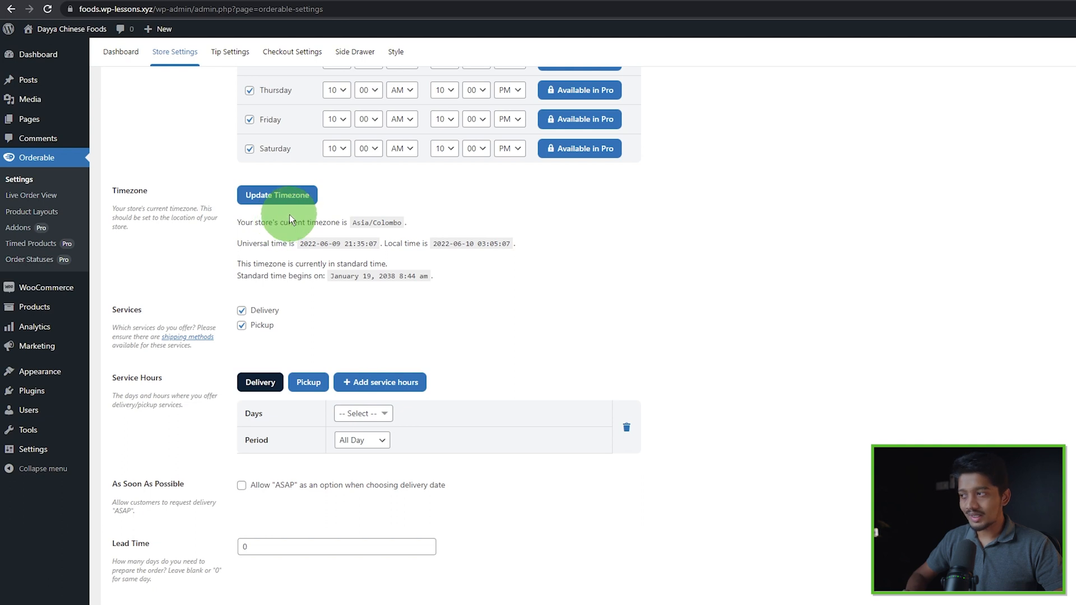
scroll(294, 207, "up", 1)
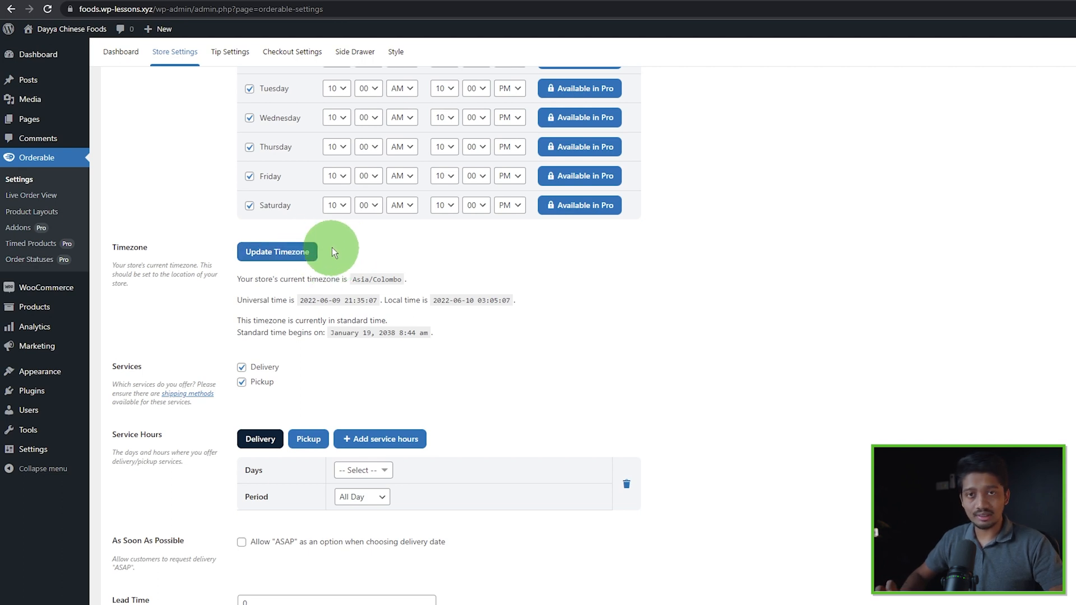
scroll(494, 332, "down", 3)
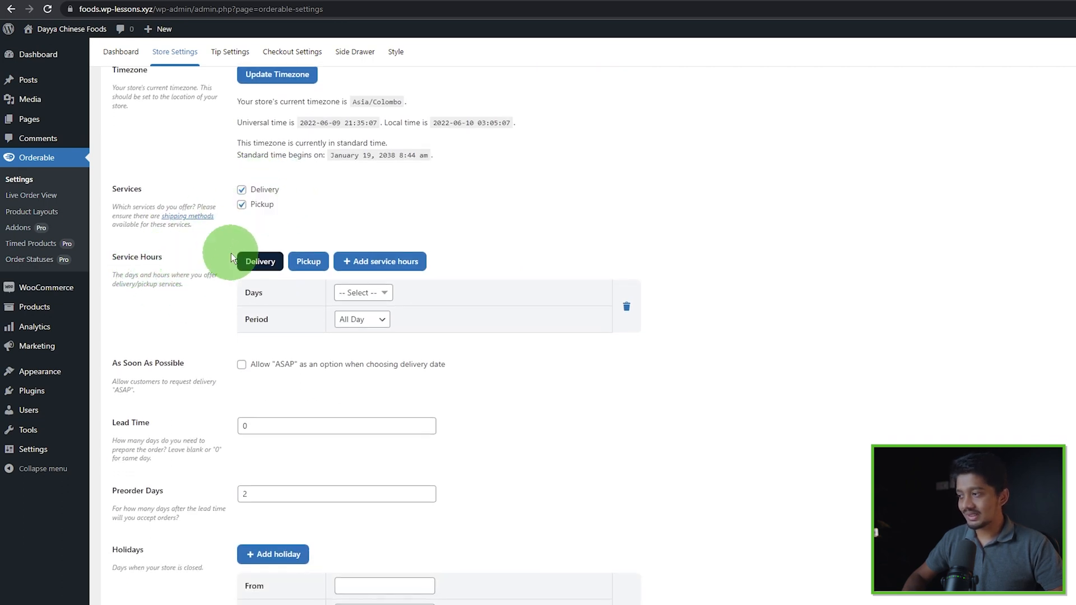
left_click(295, 263)
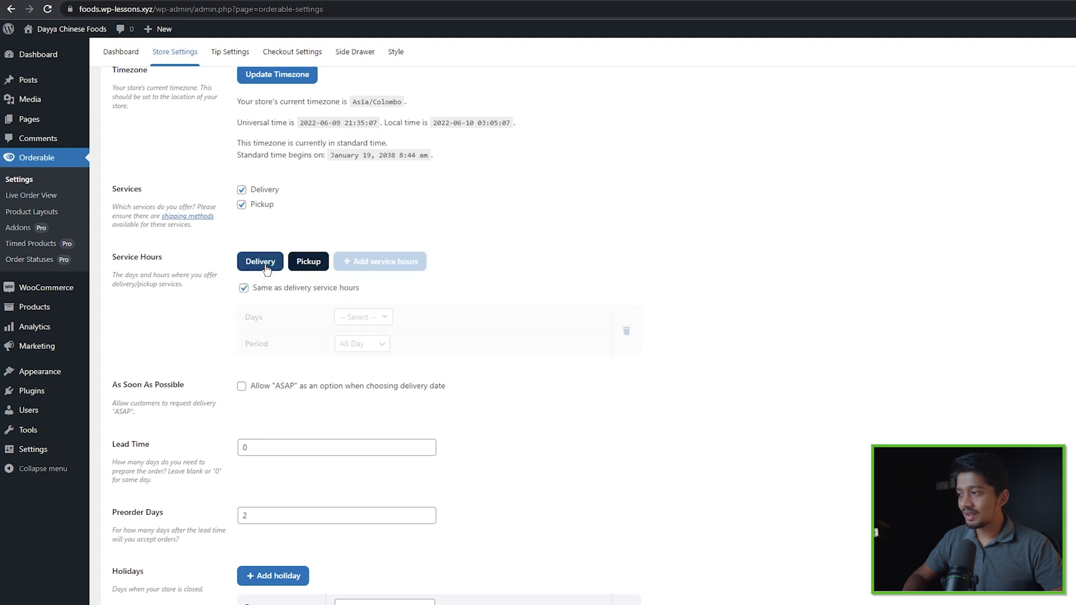
left_click(273, 260)
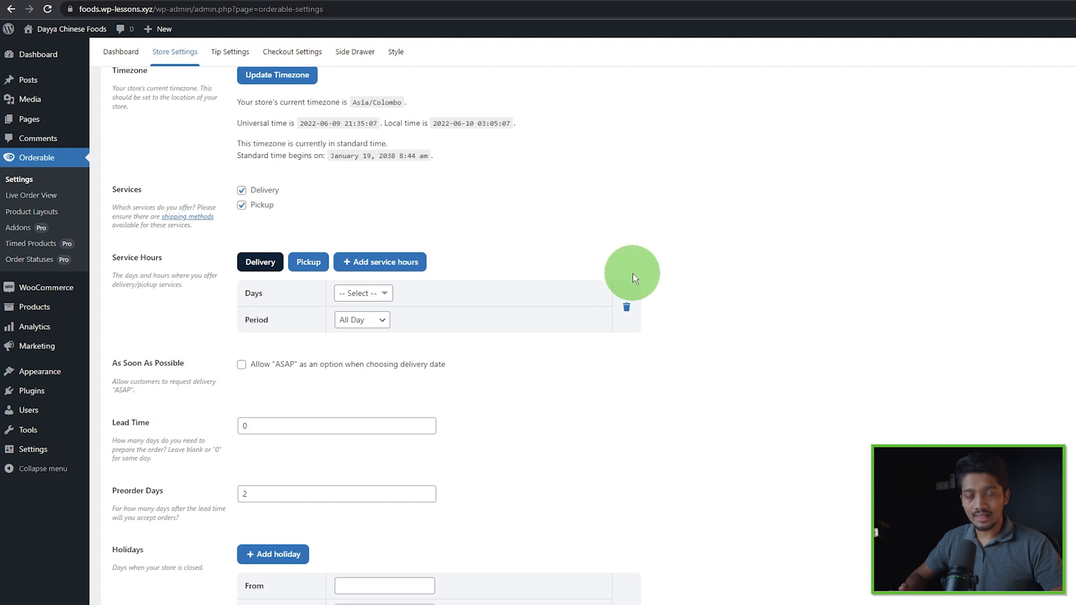
Assign all seven days, Sunday through Saturday, to the Delivery service hours
left_click(370, 294)
left_click(359, 313)
left_click(363, 329)
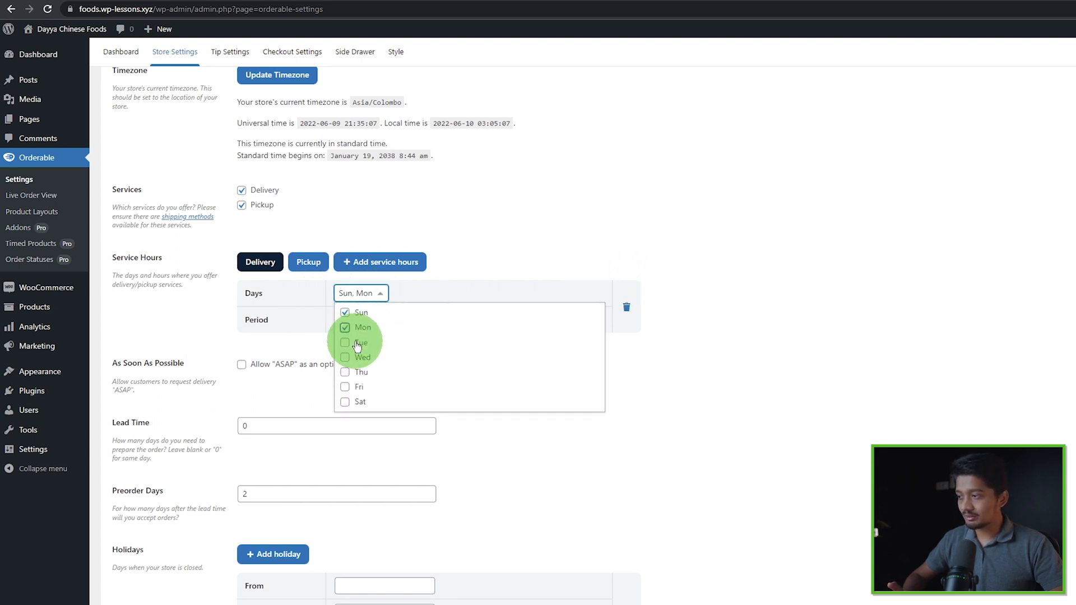
left_click(361, 343)
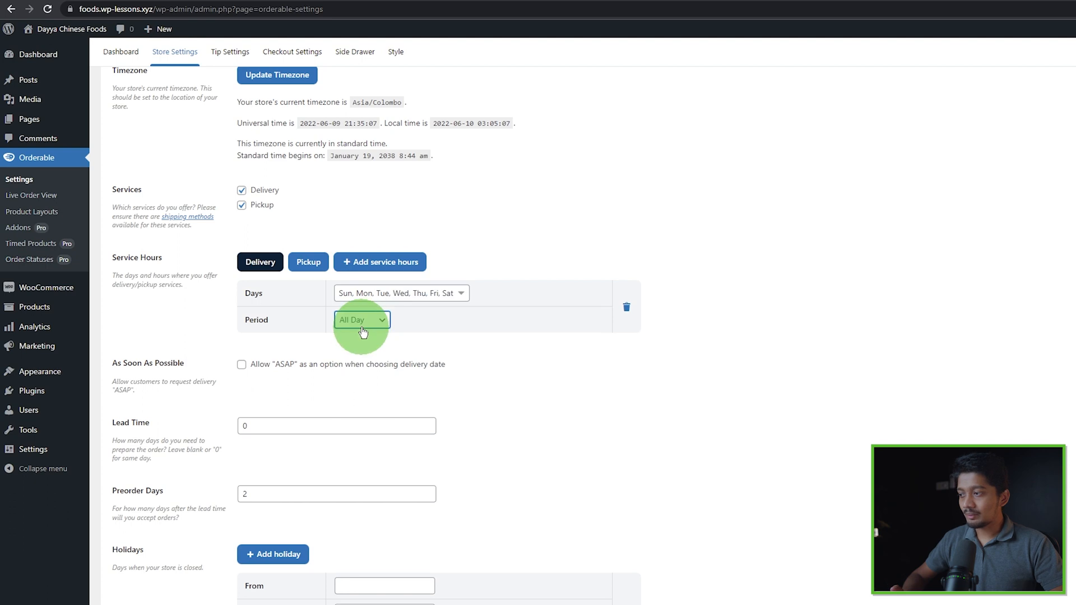
Try the Time Slots option for the Delivery service period and restore All Day
left_click(362, 327)
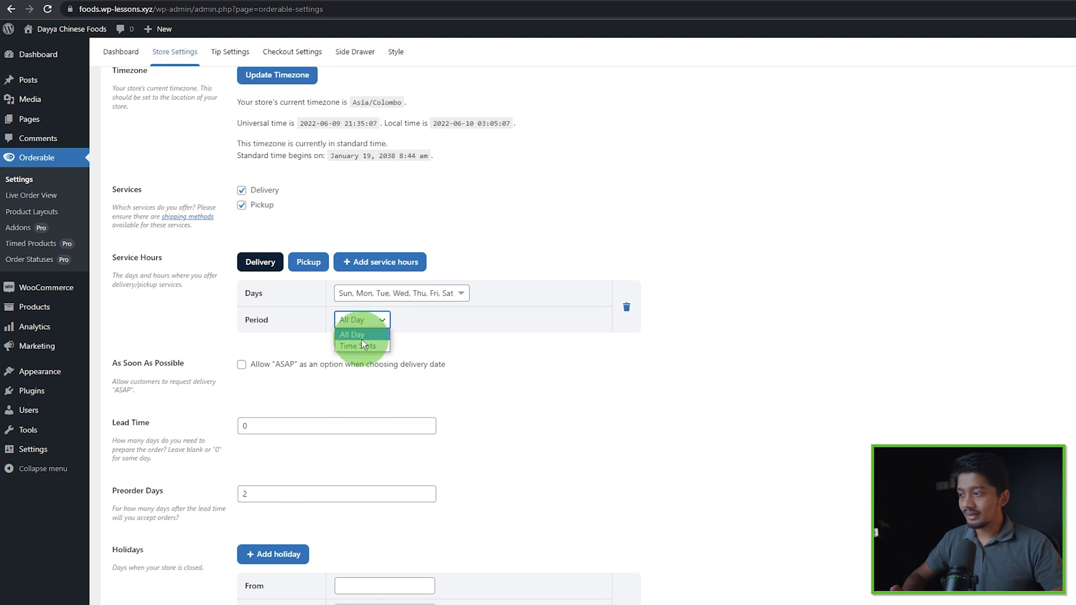
left_click(362, 340)
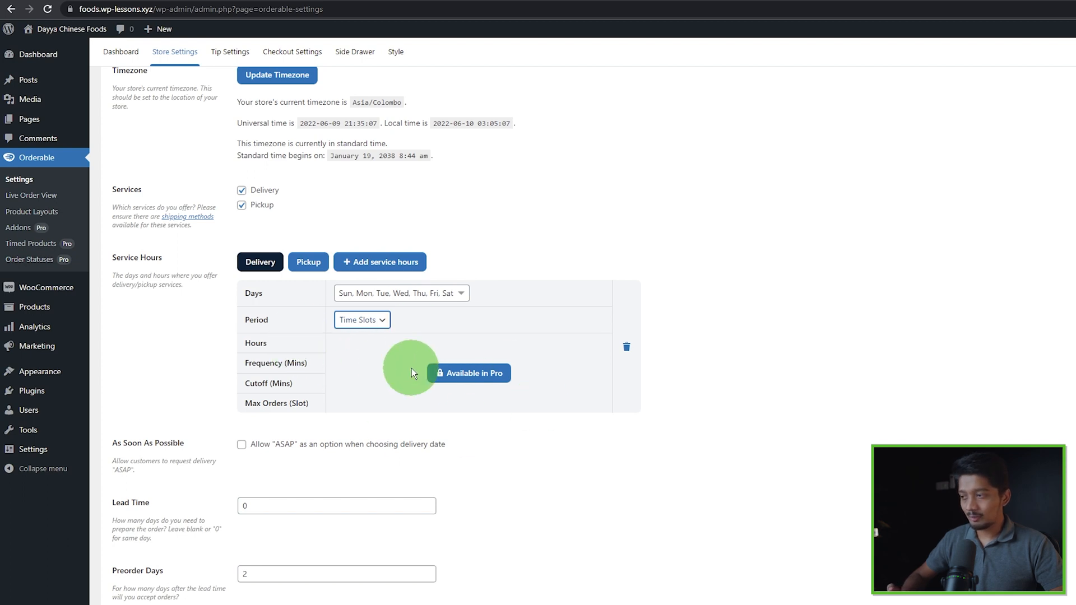
left_click(368, 321)
left_click(365, 332)
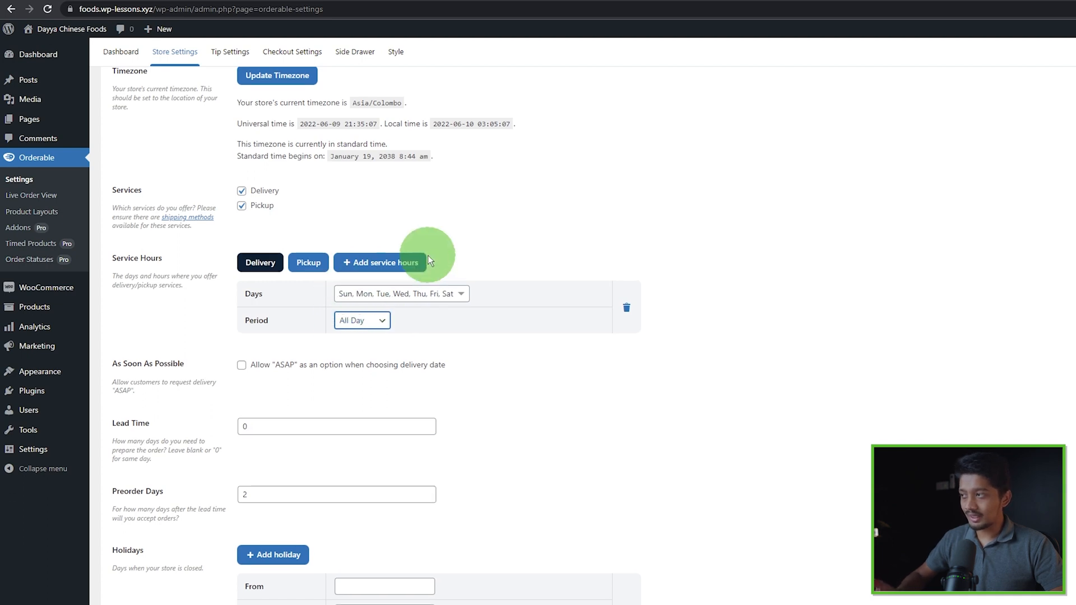
Check the weekly open hours against the Delivery service hours and save the store settings
scroll(336, 246, "up", 6)
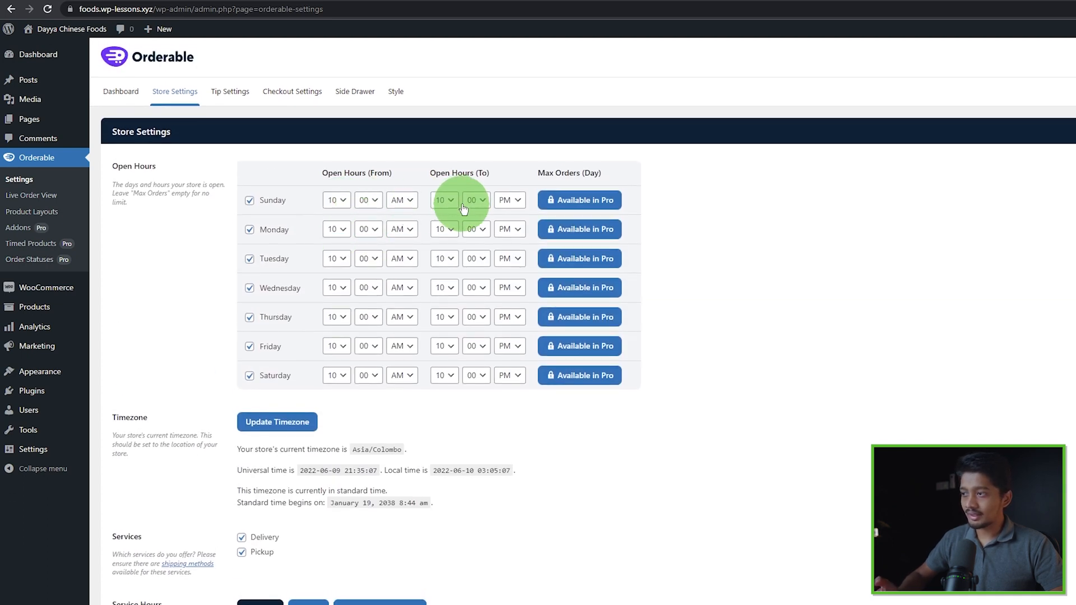
scroll(456, 212, "down", 5)
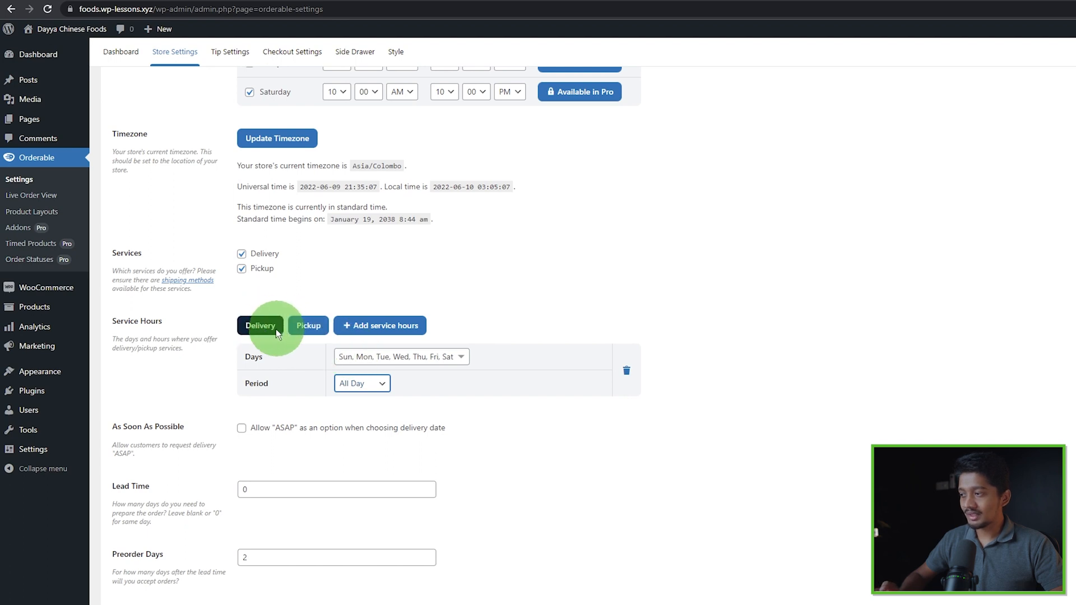
scroll(394, 367, "down", 1)
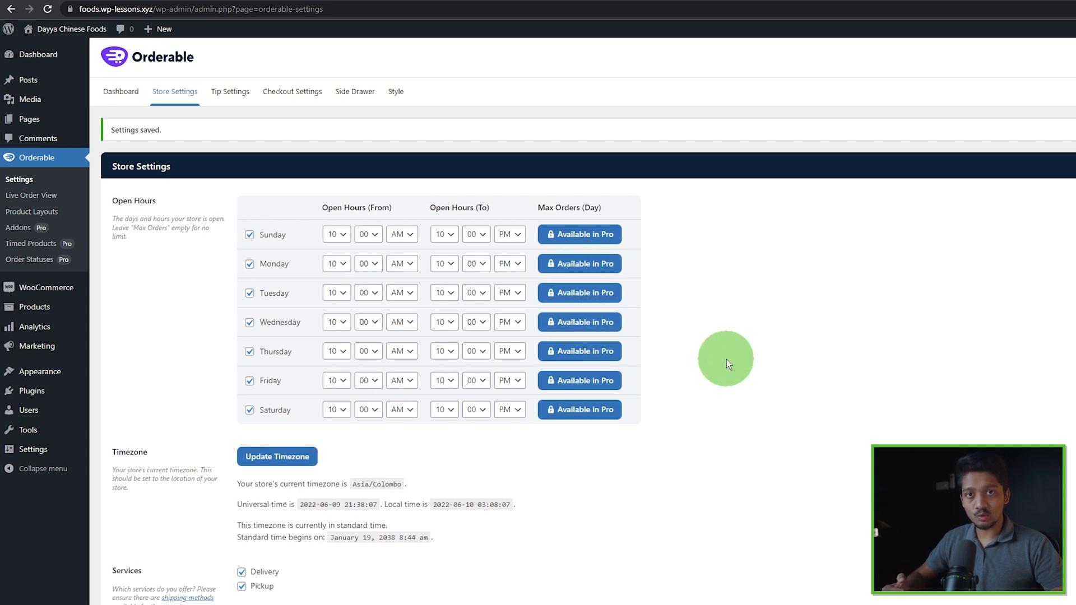
scroll(740, 307, "down", 7)
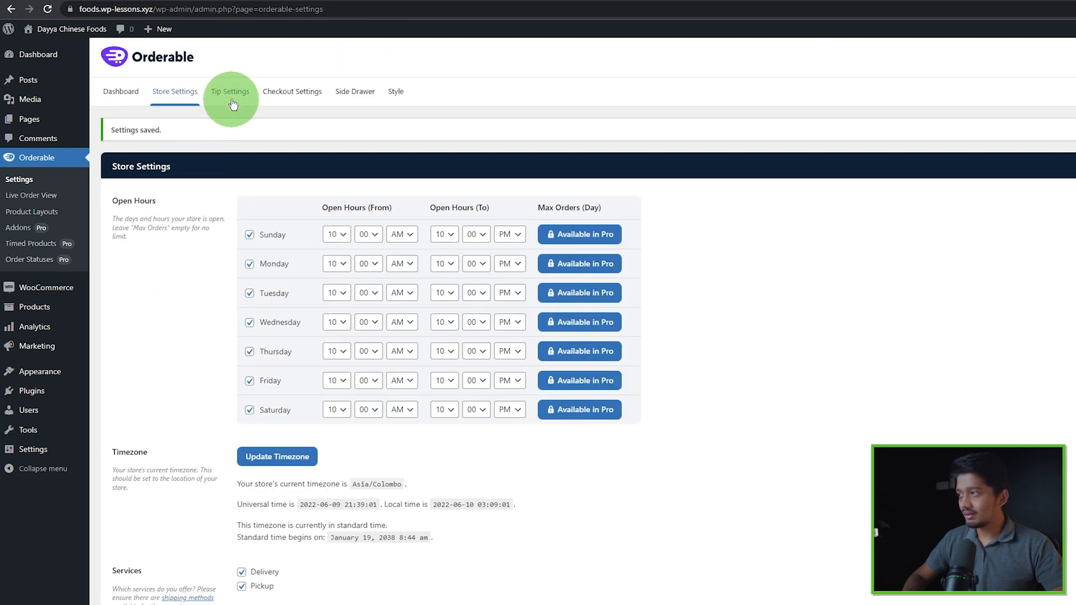
Examine the tip, checkout, side drawer and style settings of Orderable
left_click(232, 103)
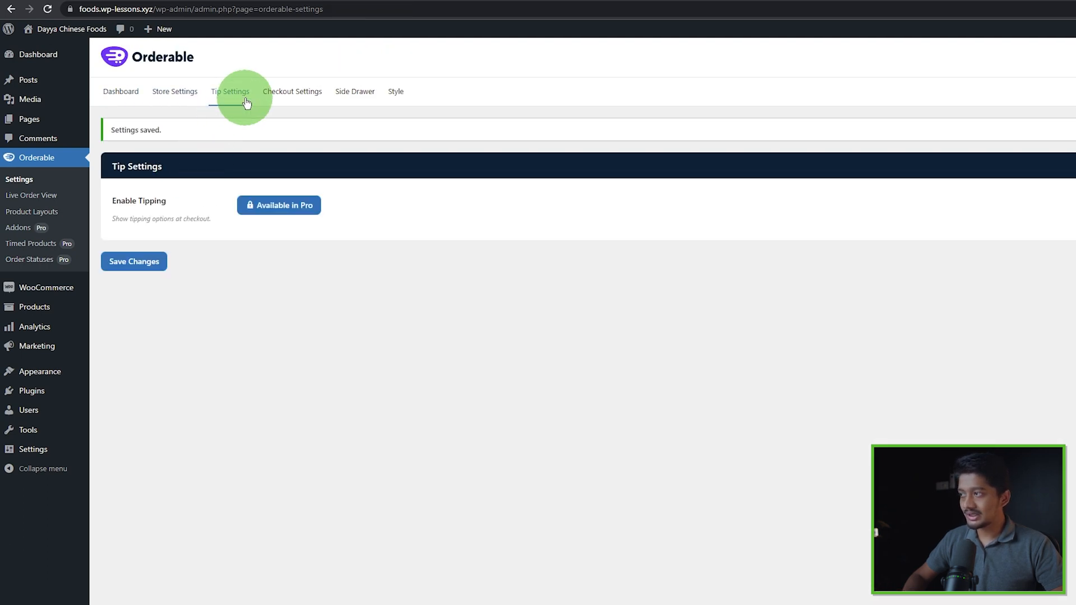
left_click(294, 104)
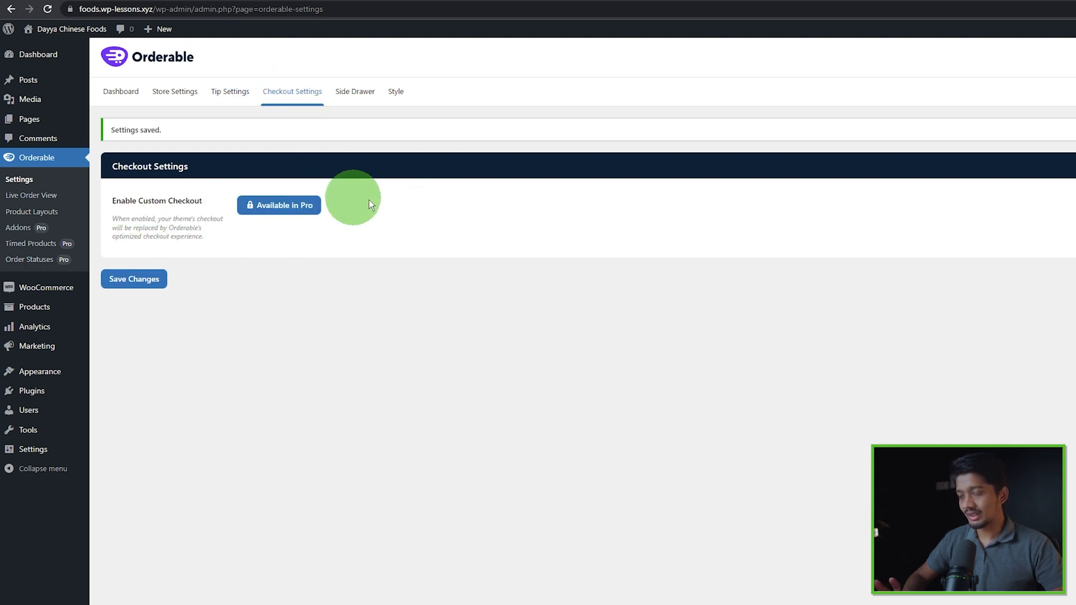
left_click(360, 104)
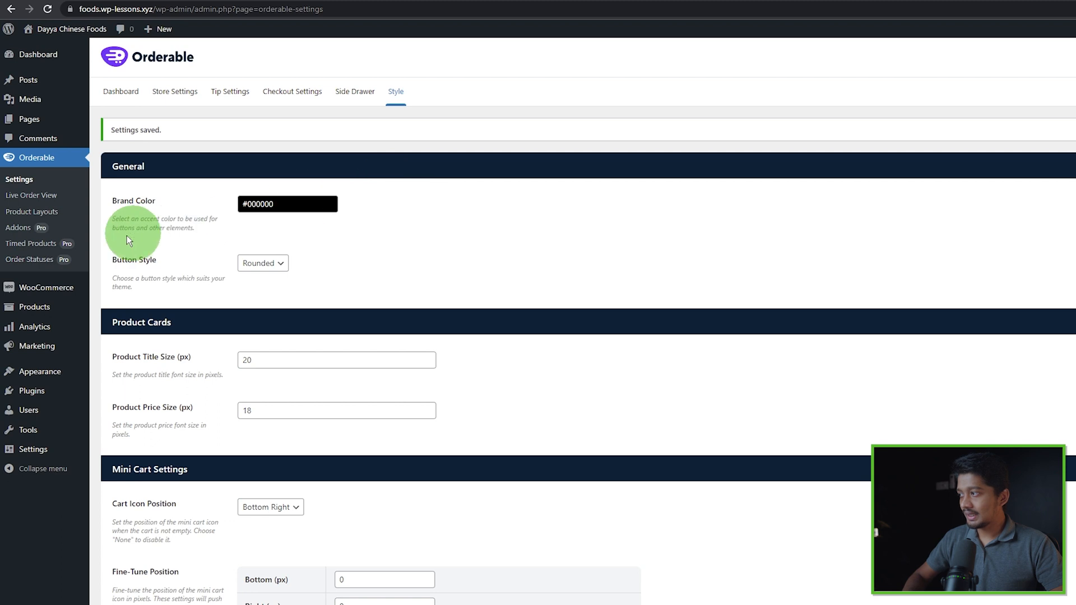
Create a product layout titled Menu Layout that displays the Meals category and save it as a draft
left_click(47, 216)
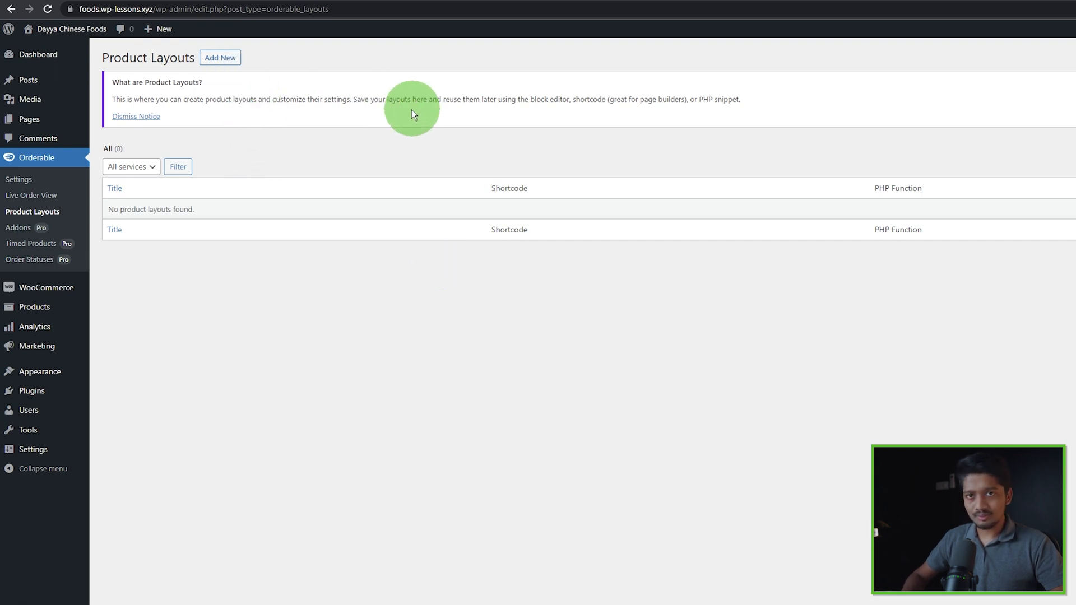
left_click(214, 65)
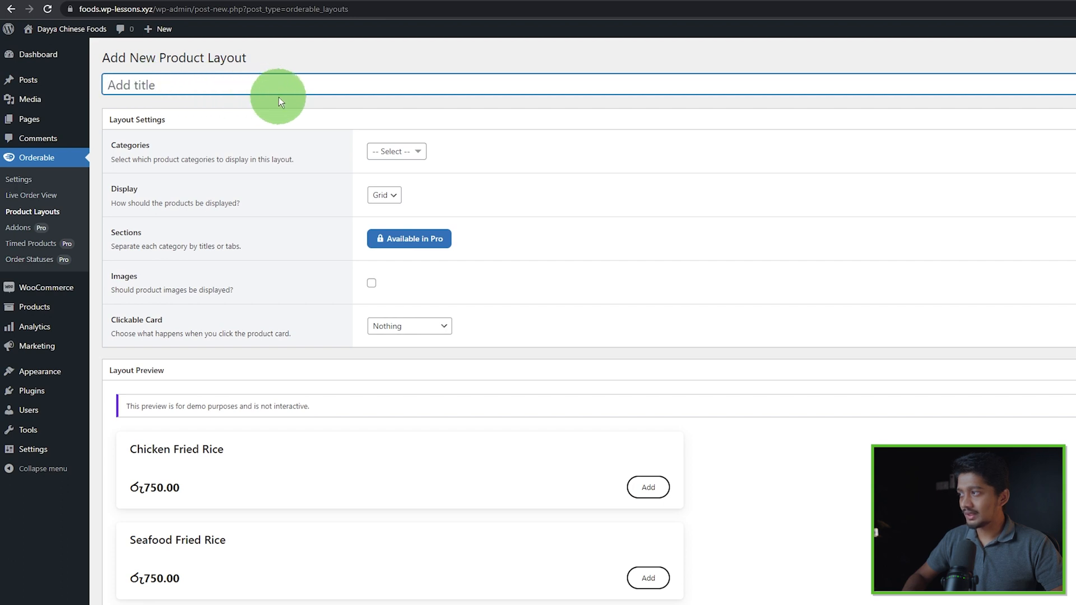
type("Menu Layout")
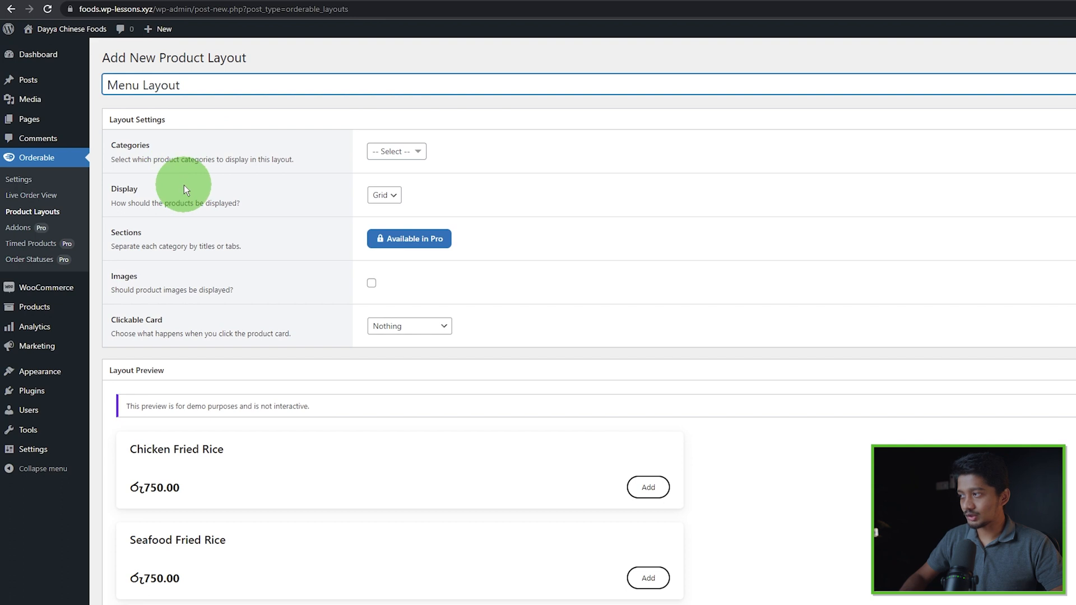
left_click(387, 151)
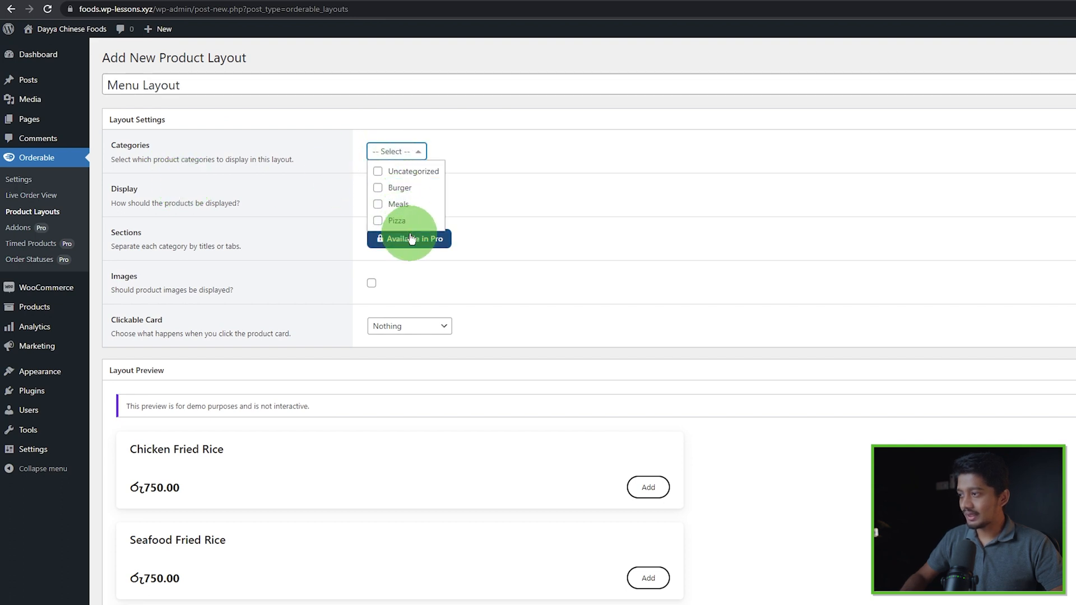
left_click(401, 205)
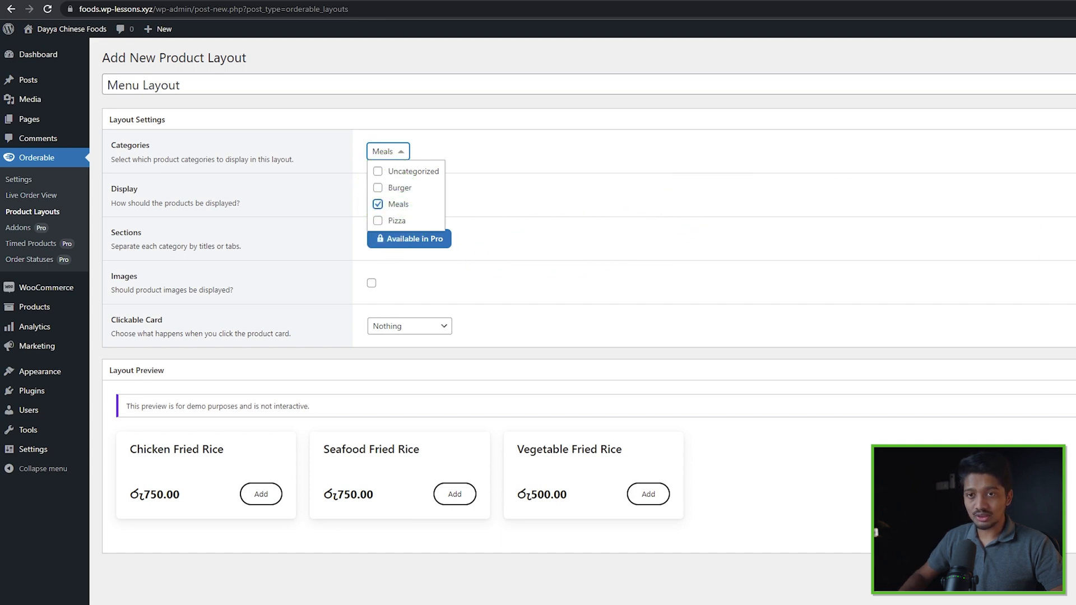
left_click(1073, 142)
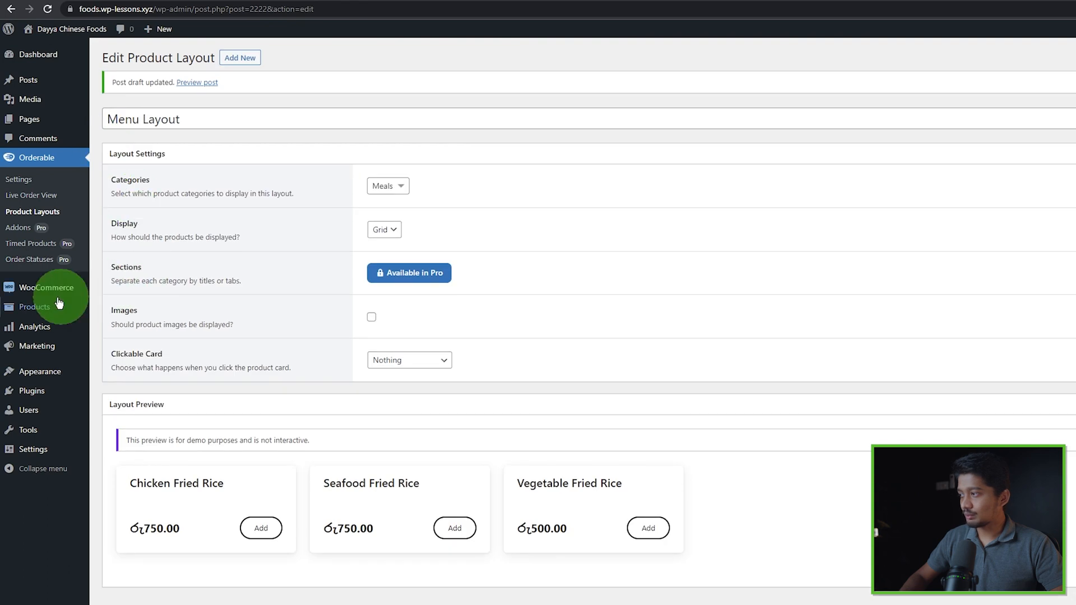
Delete the Burger and Pizza product categories with a bulk action
mouse_move(59, 305)
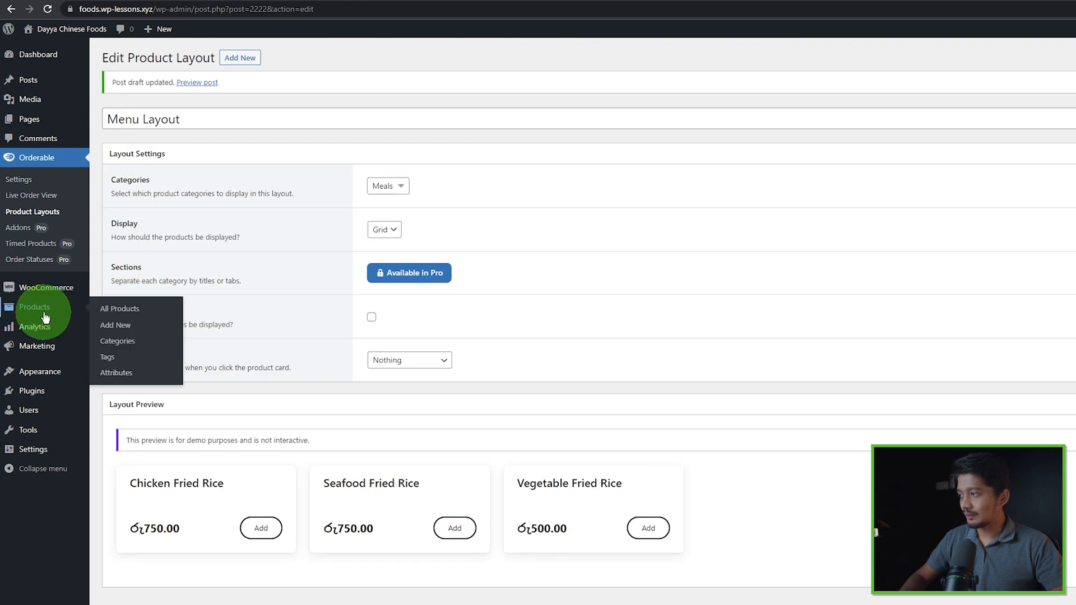
left_click(123, 335)
left_click(584, 210)
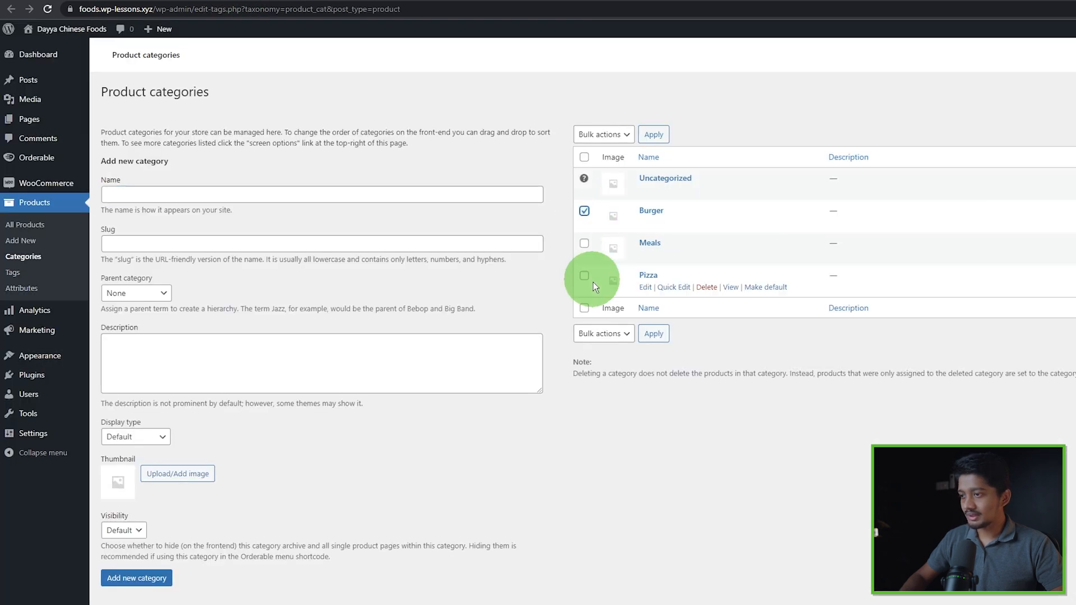
left_click(603, 334)
left_click(595, 349)
left_click(659, 336)
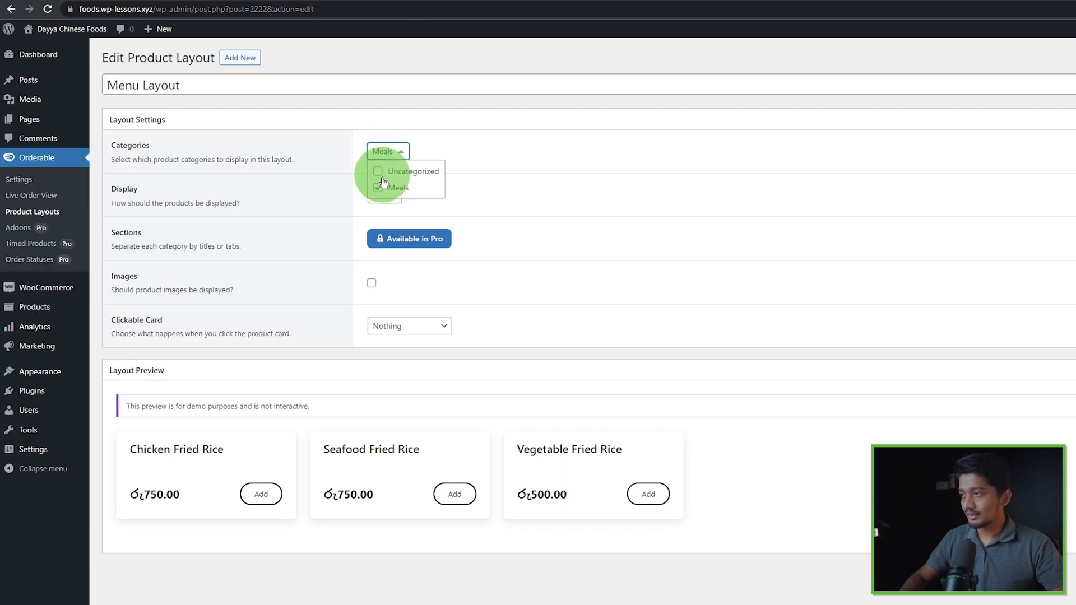
Set Menu Layout to show Meals in a grid with images, make the clickable card Quick View Product, and publish it
left_click(393, 188)
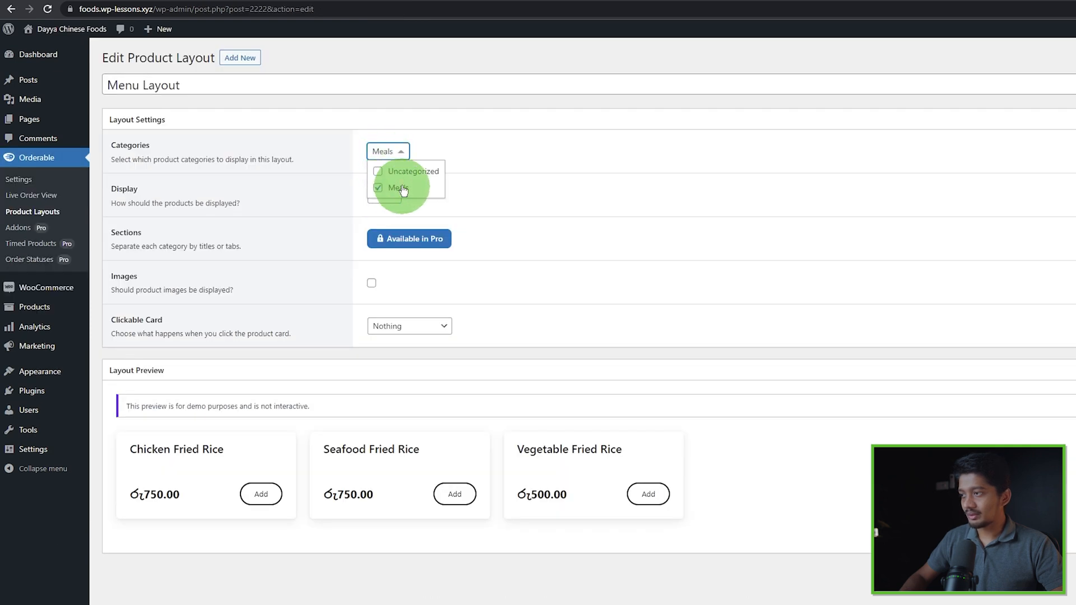
left_click(507, 160)
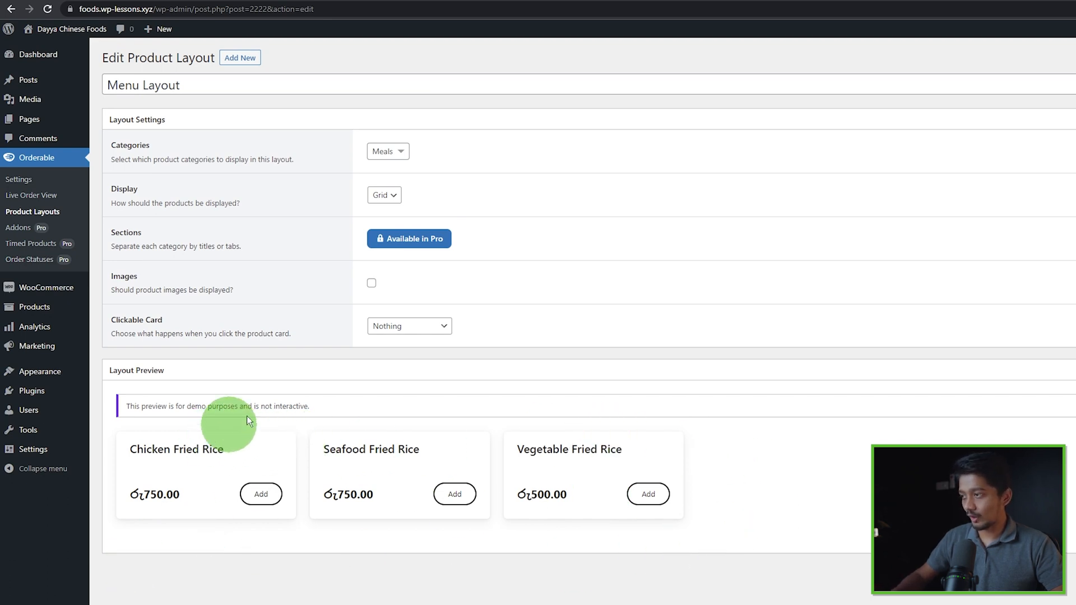
left_click(384, 195)
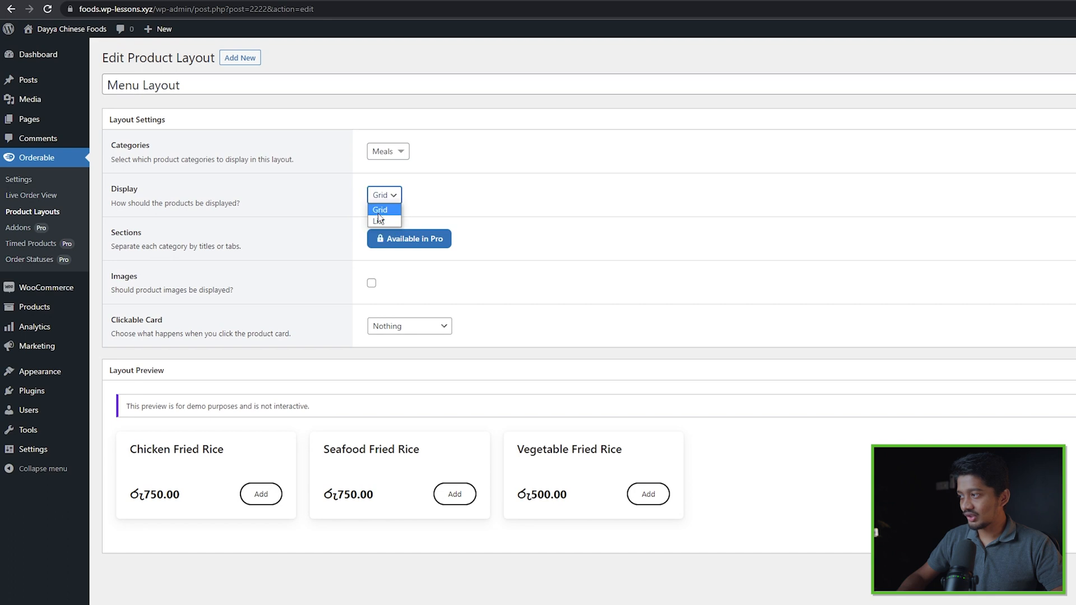
left_click(377, 212)
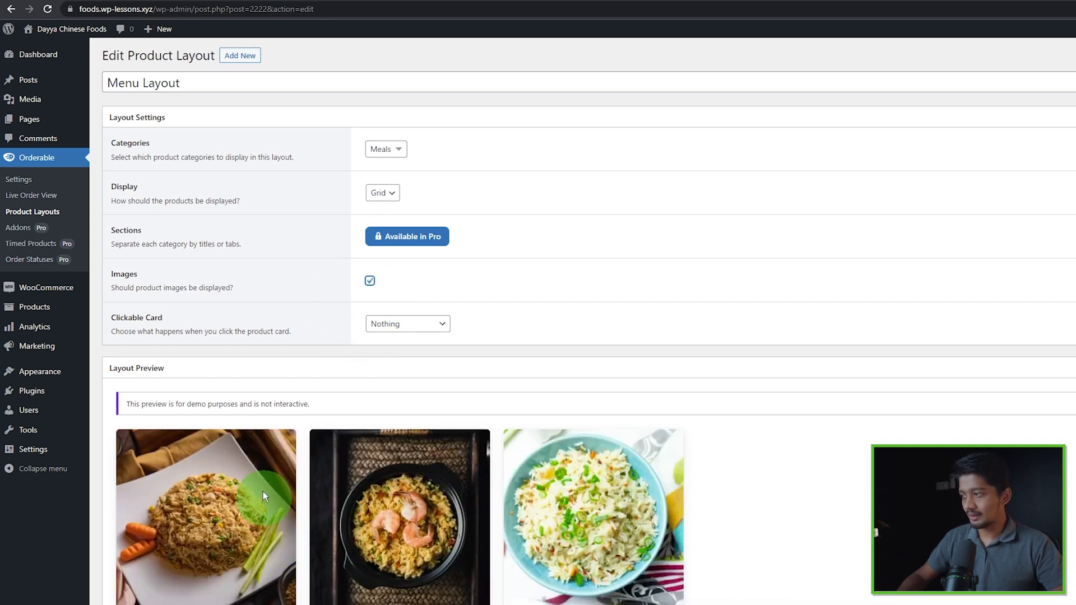
left_click(404, 325)
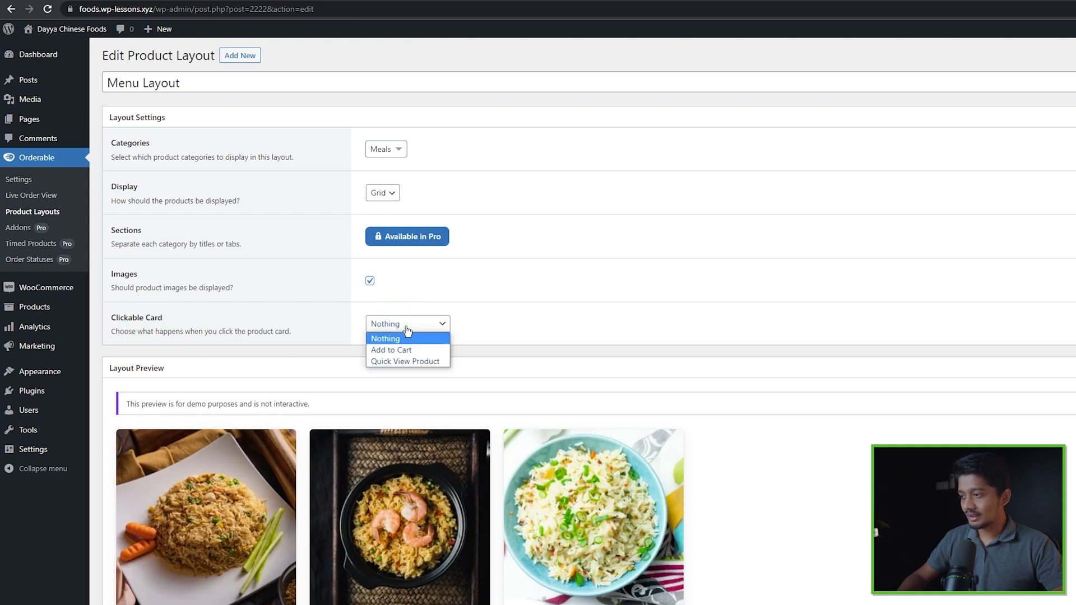
left_click(418, 363)
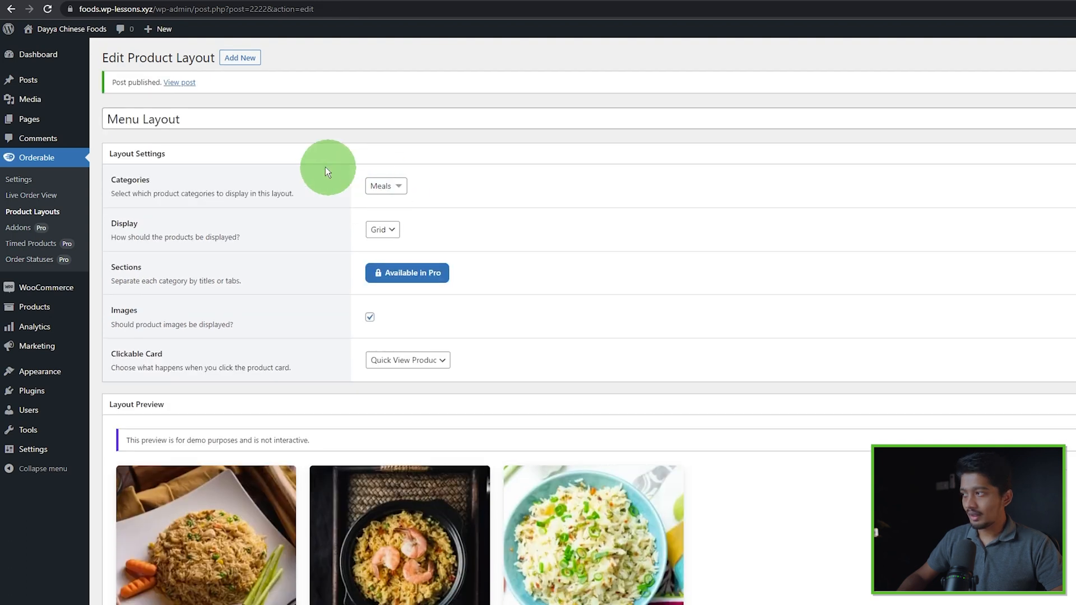
Find the Menu Layout's shortcode in the list of product layouts
left_click(37, 215)
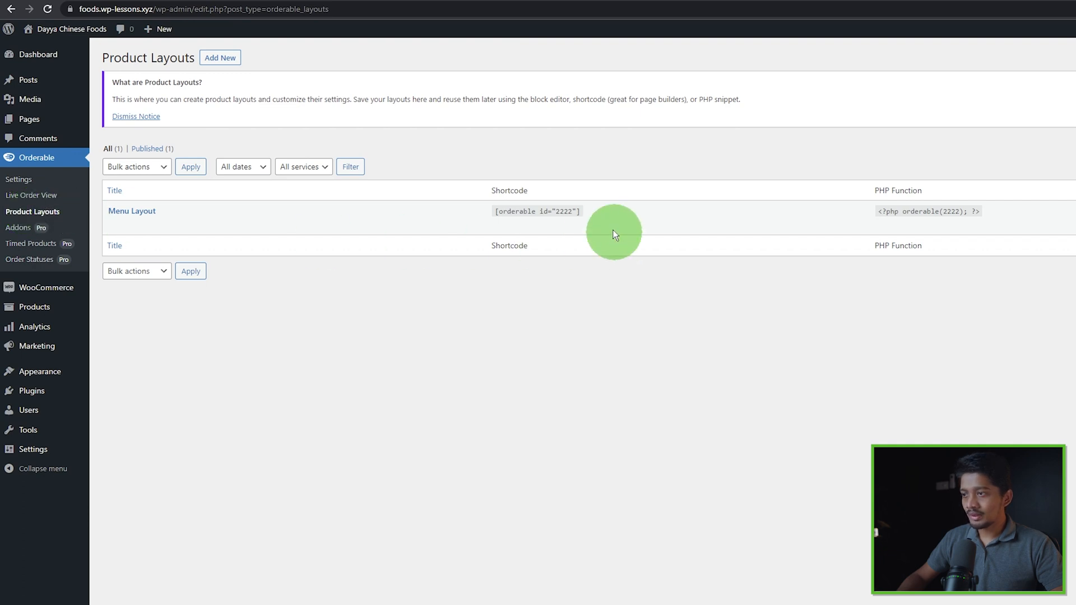
left_click_drag(493, 211, 628, 214)
left_click(623, 215)
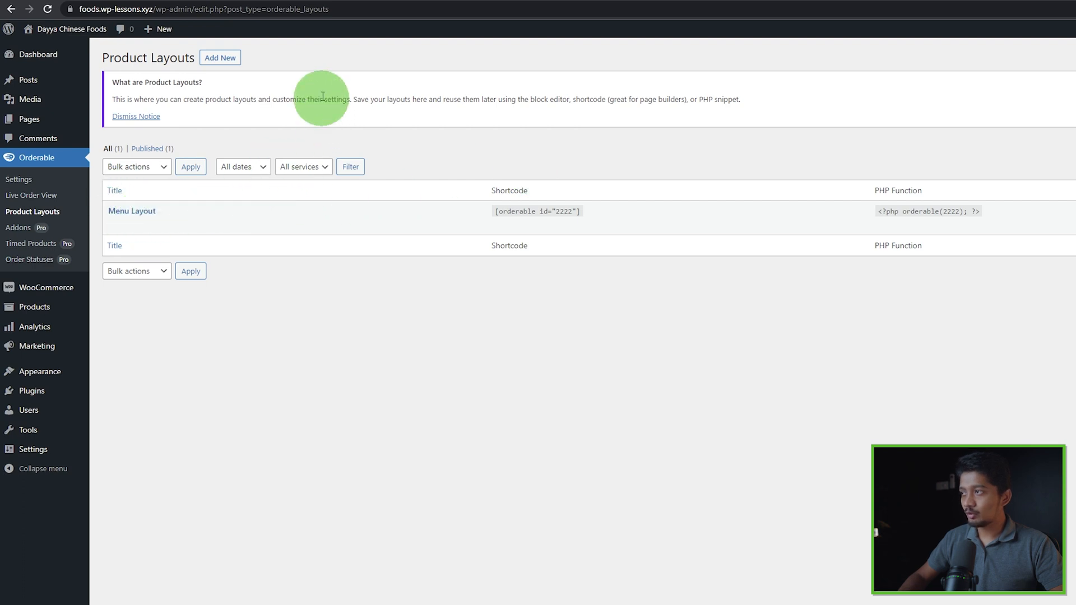
Examine the live front page down to the Main Dishes and Recommended Today sections
left_click(360, 1)
scroll(611, 381, "down", 18)
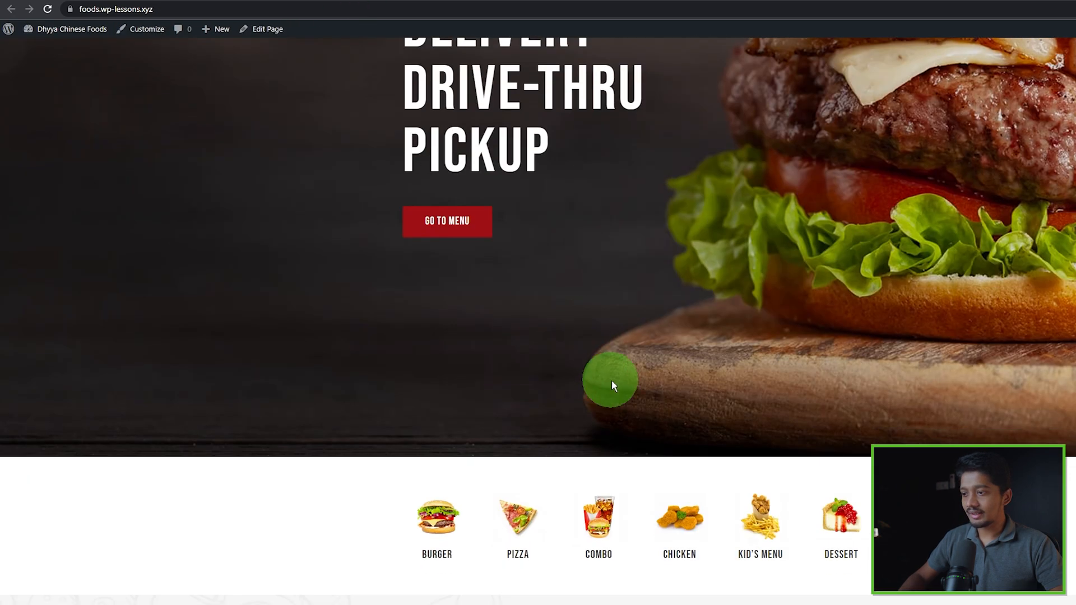
scroll(483, 381, "down", 20)
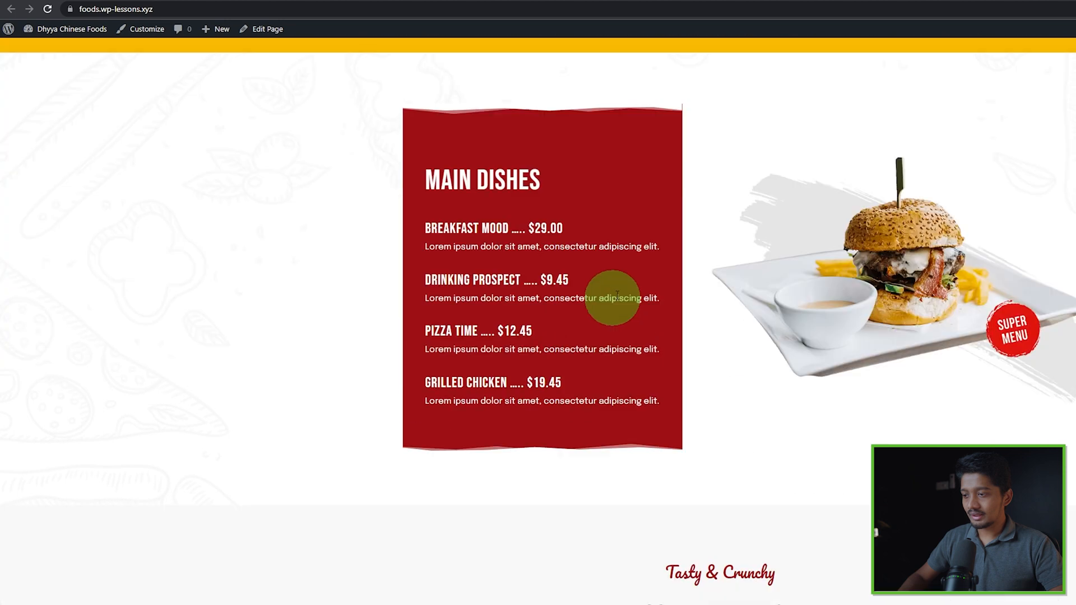
scroll(674, 355, "up", 9)
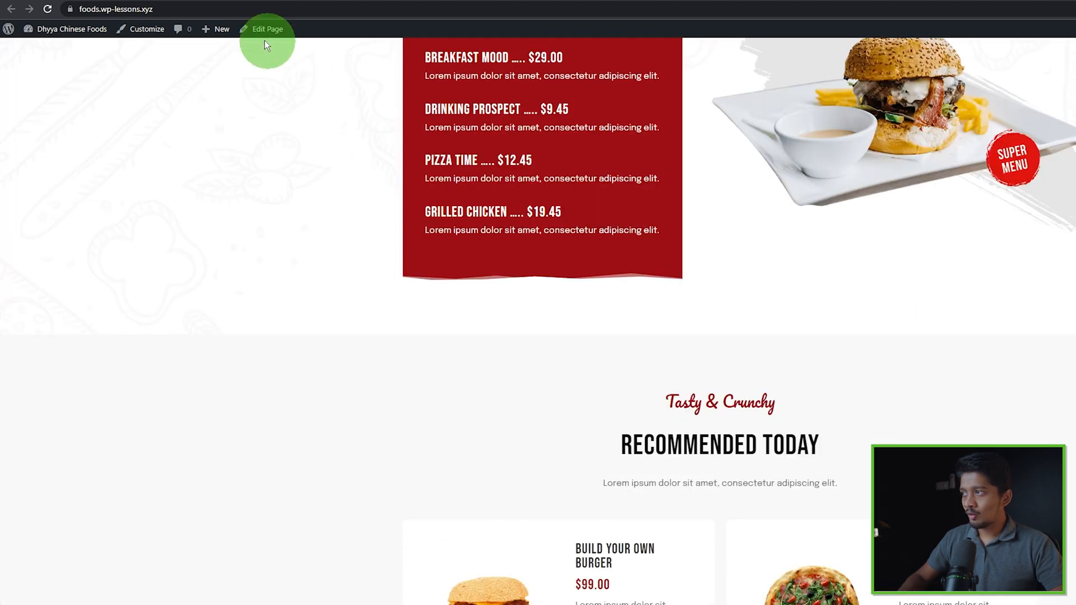
scroll(317, 91, "up", 1)
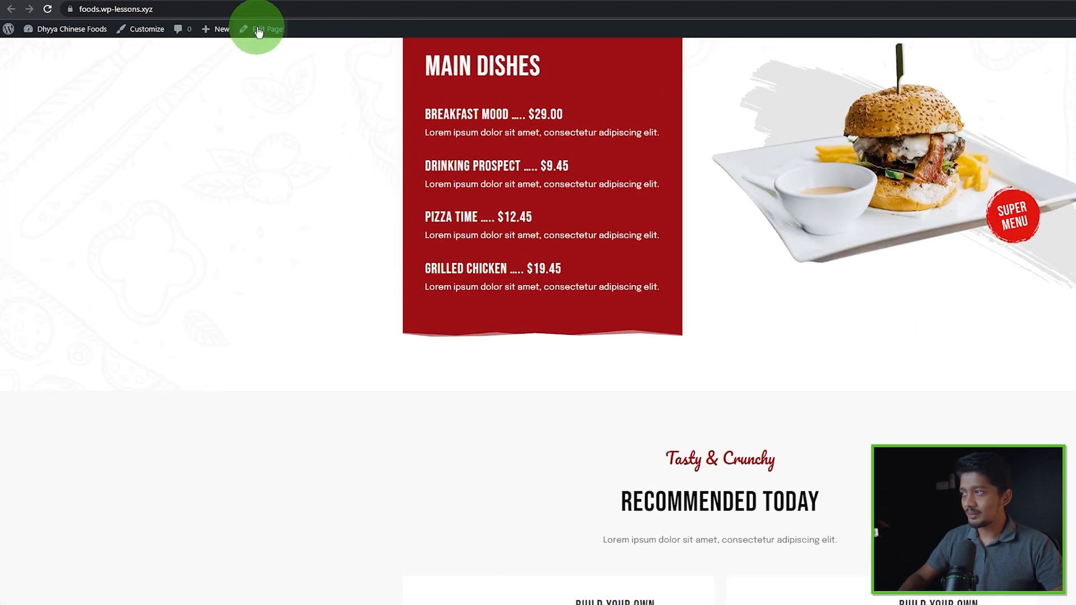
Open the Home front page for editing from the site's page list
left_click(249, 1)
mouse_move(29, 120)
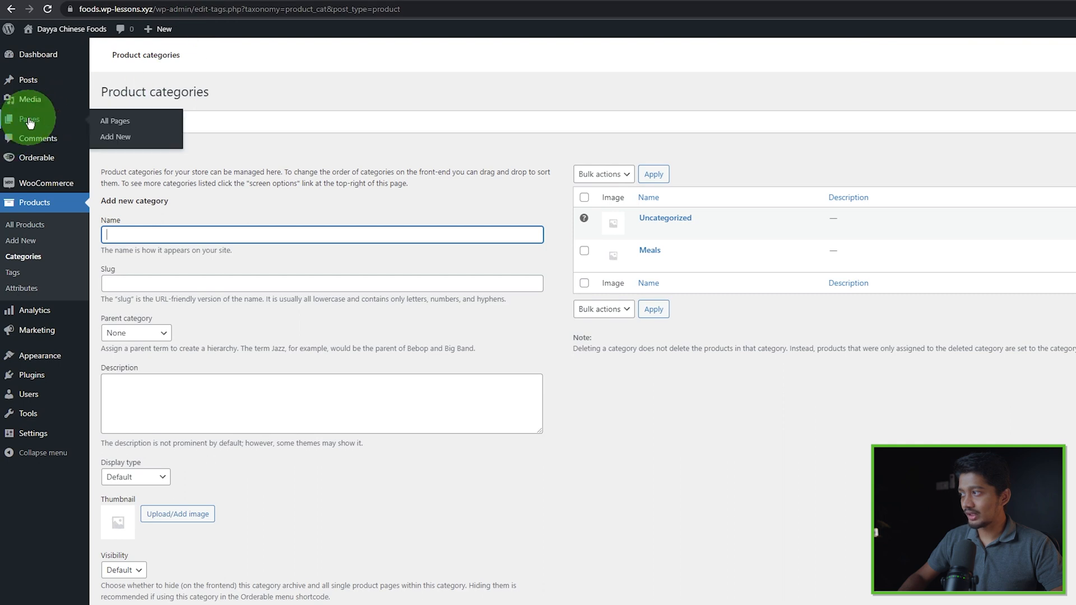
left_click(119, 121)
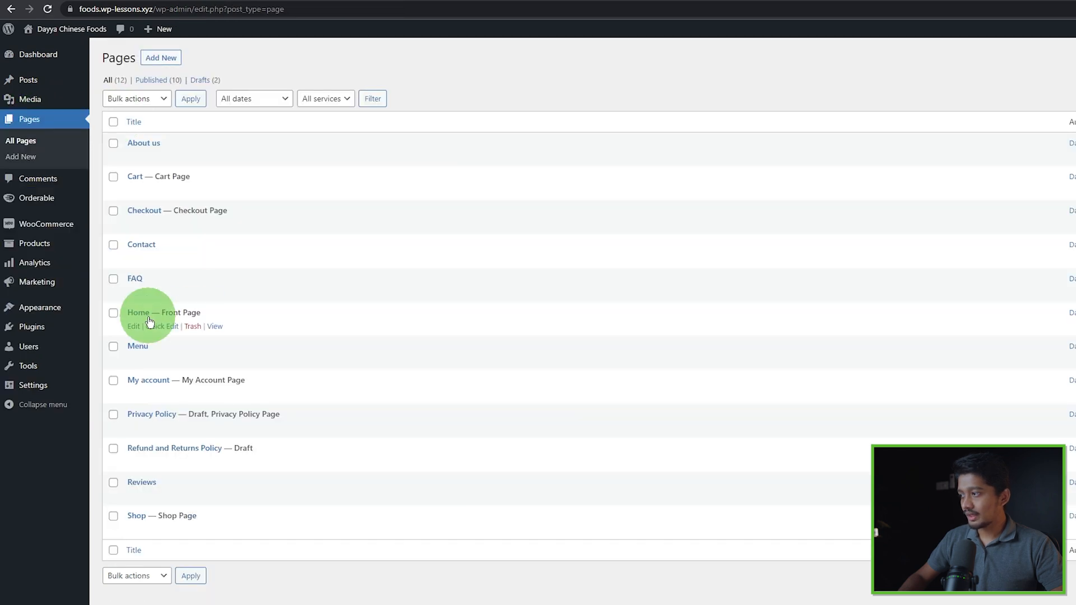
left_click(134, 328)
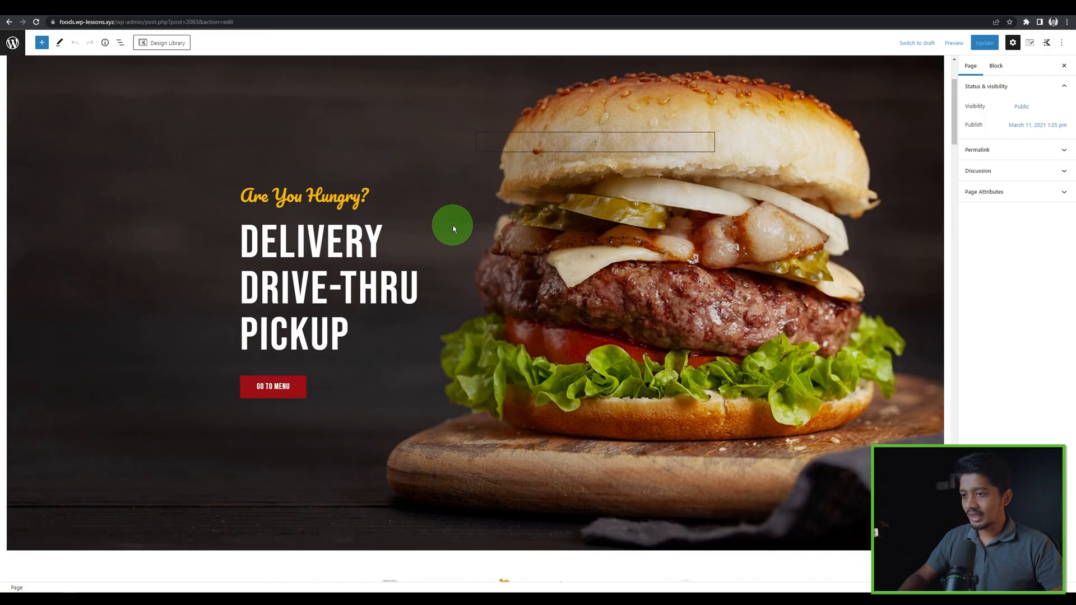
Examine the Home page sections in the editor down to the Recommended Today product cards
scroll(565, 346, "down", 12)
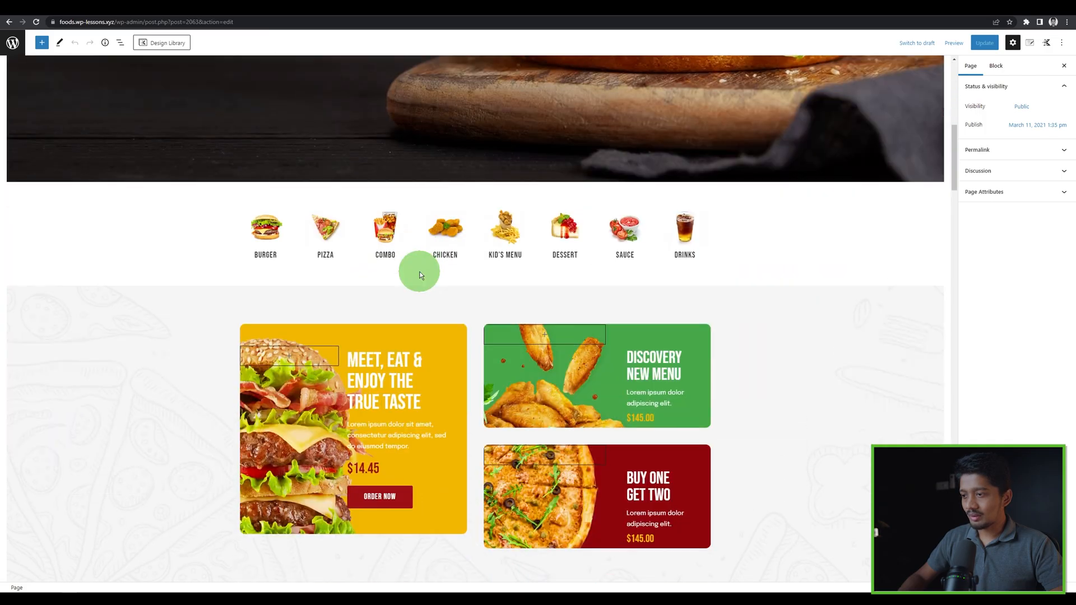
scroll(361, 258, "down", 15)
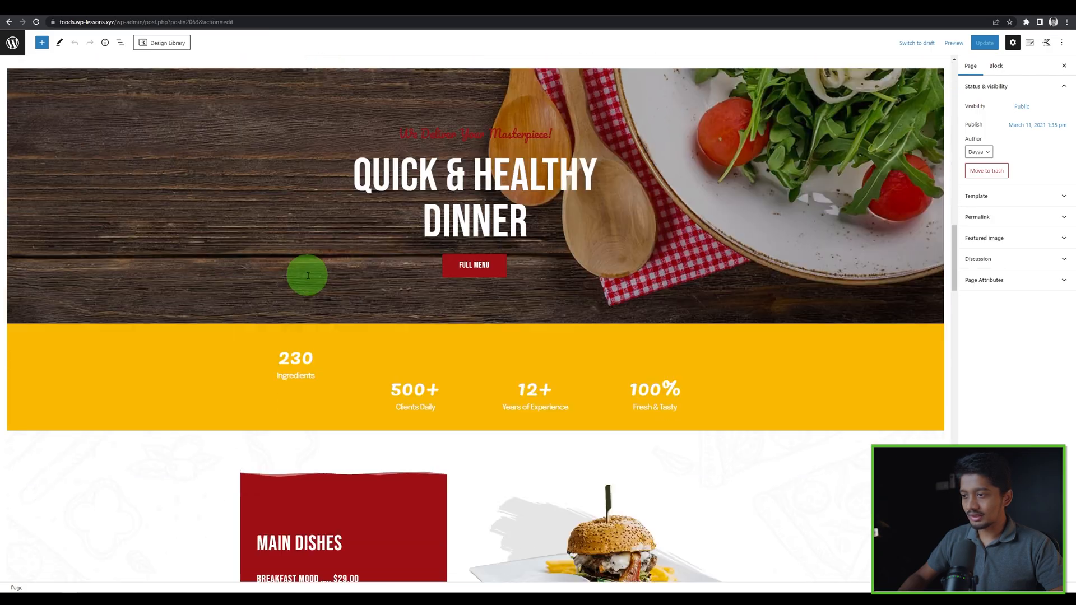
scroll(360, 257, "down", 10)
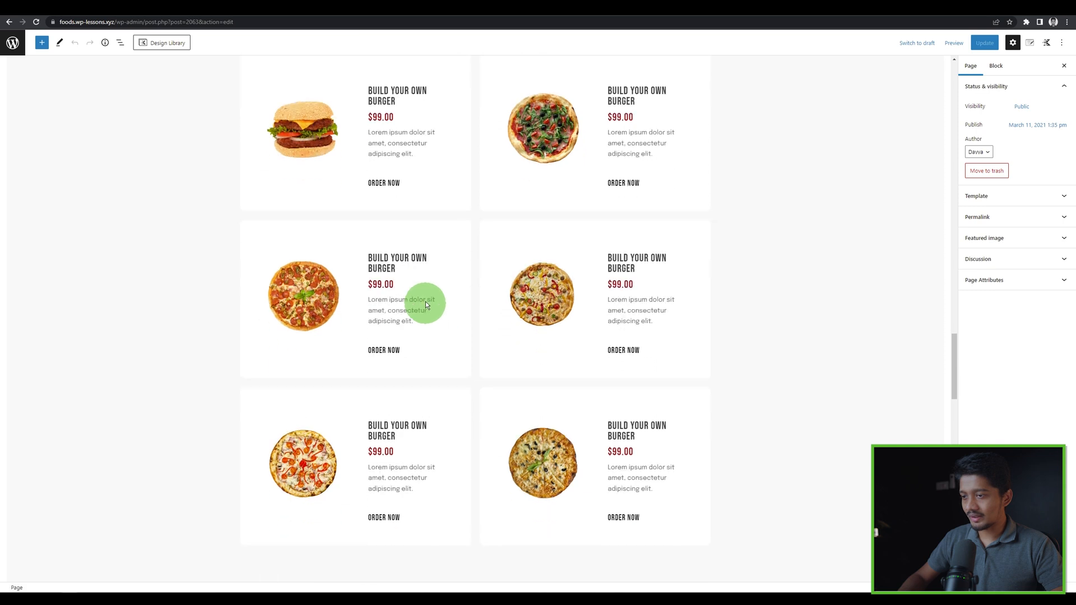
scroll(458, 290, "up", 4)
scroll(411, 311, "up", 5)
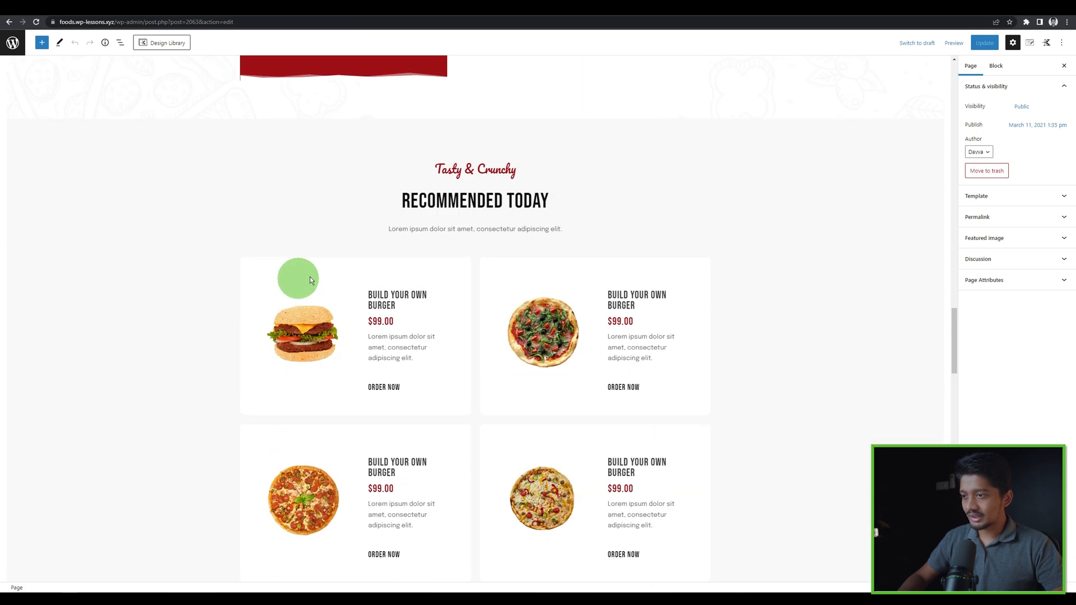
scroll(692, 523, "down", 3)
scroll(456, 252, "down", 2)
scroll(459, 283, "up", 1)
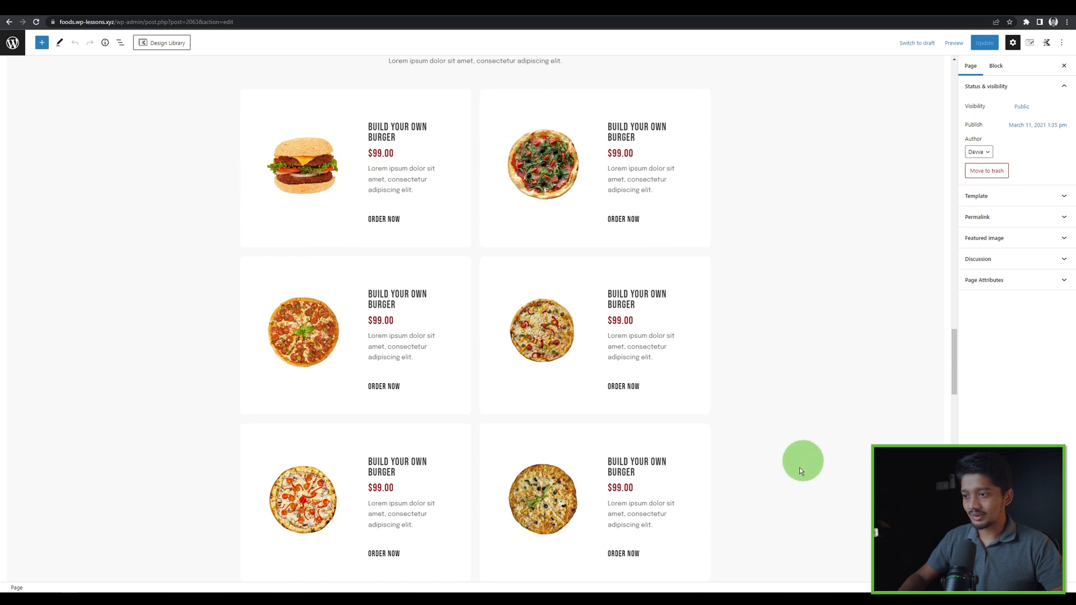
scroll(151, 466, "up", 2)
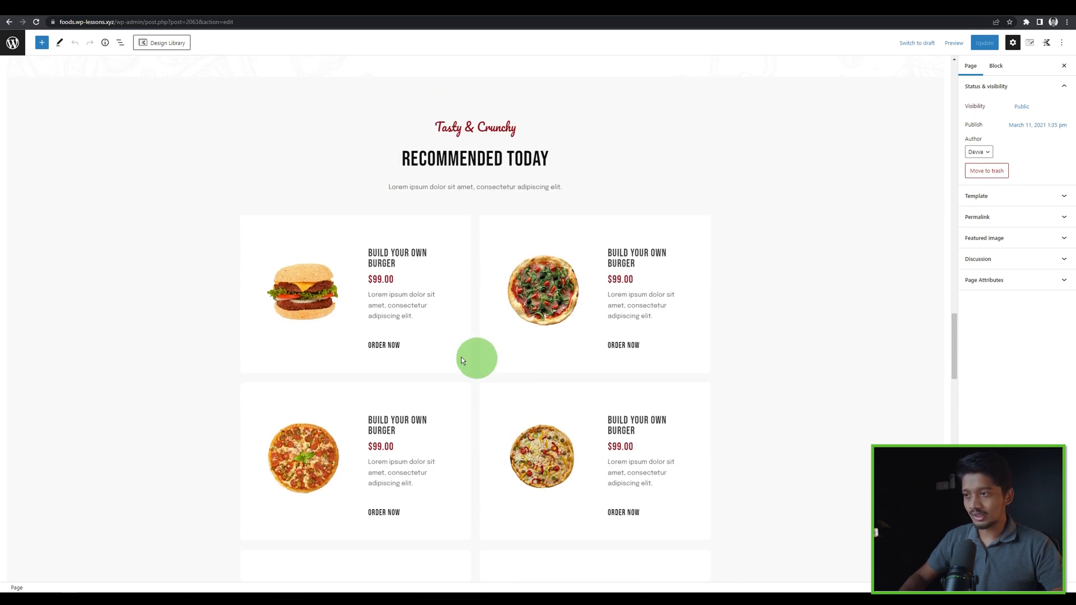
Show the block list and locate the rows holding the Recommended Today heading and its first product cards
left_click(121, 43)
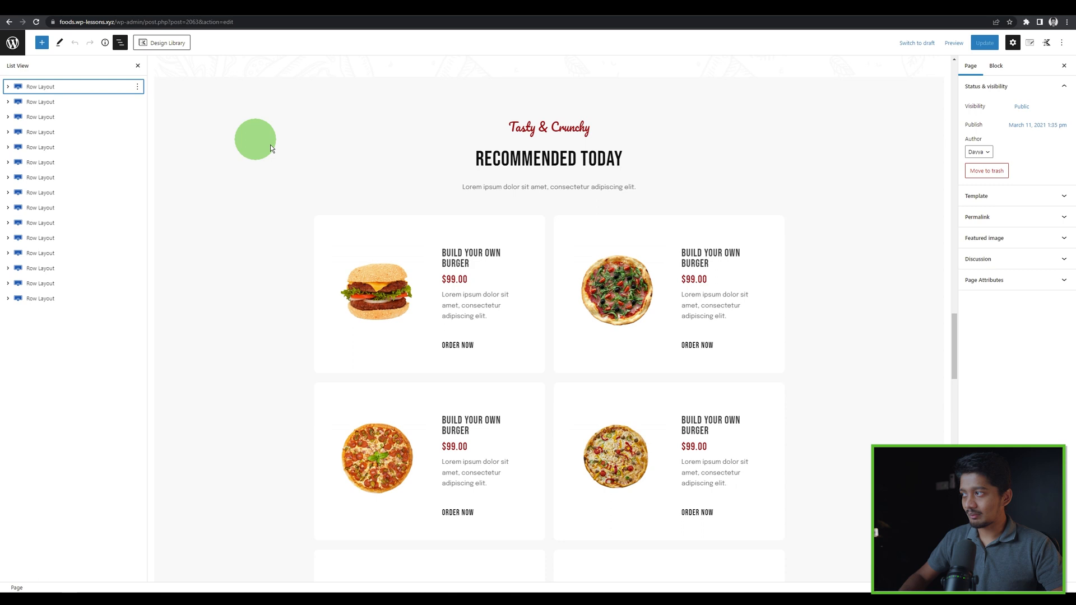
left_click(42, 131)
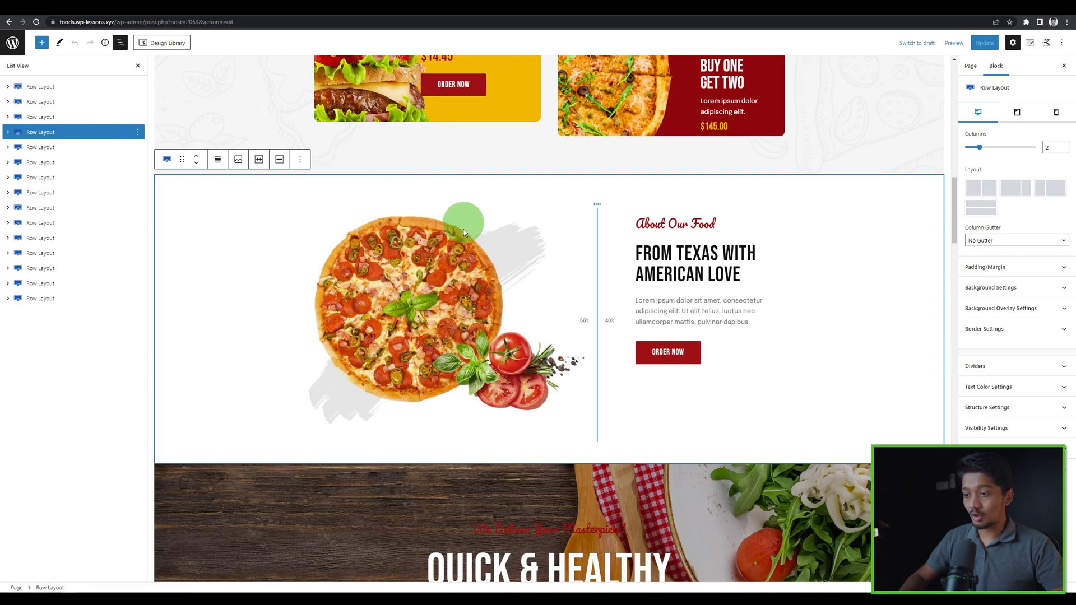
scroll(464, 233, "down", 15)
scroll(318, 209, "up", 1)
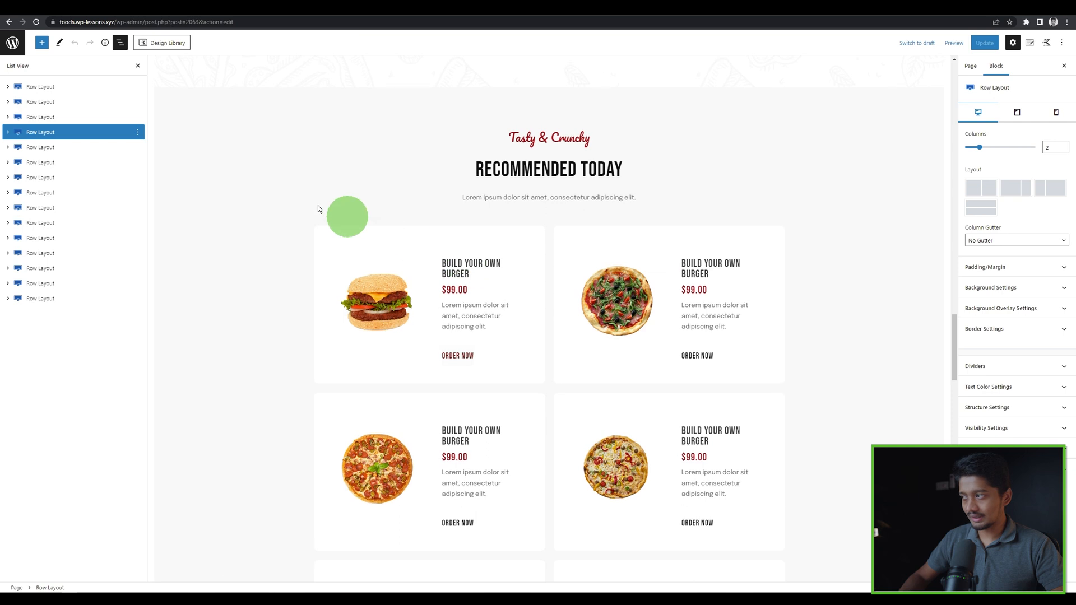
left_click(372, 266)
left_click(43, 208)
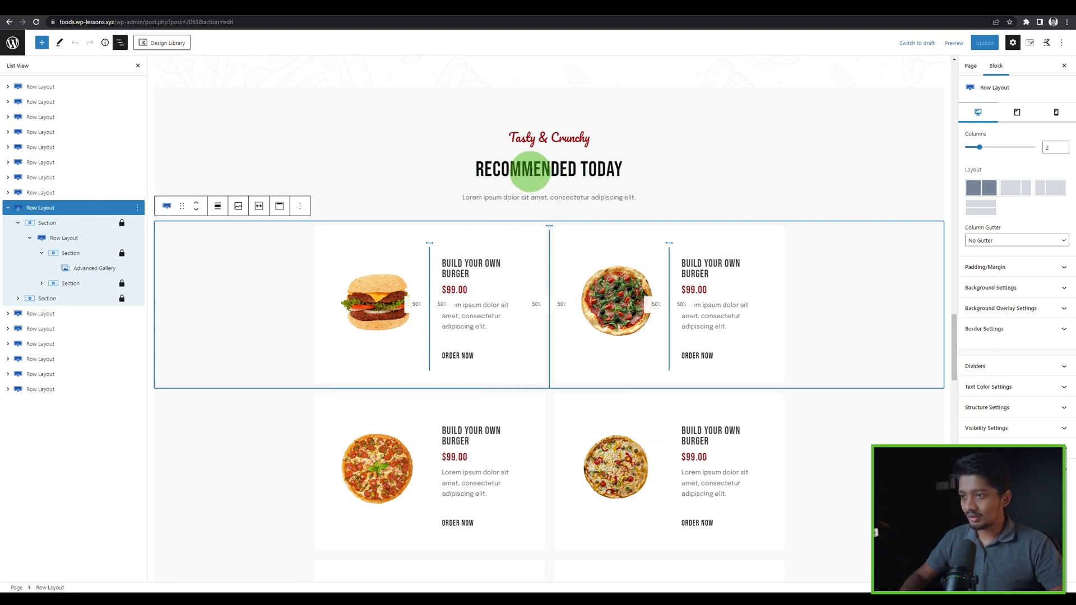
left_click(493, 181)
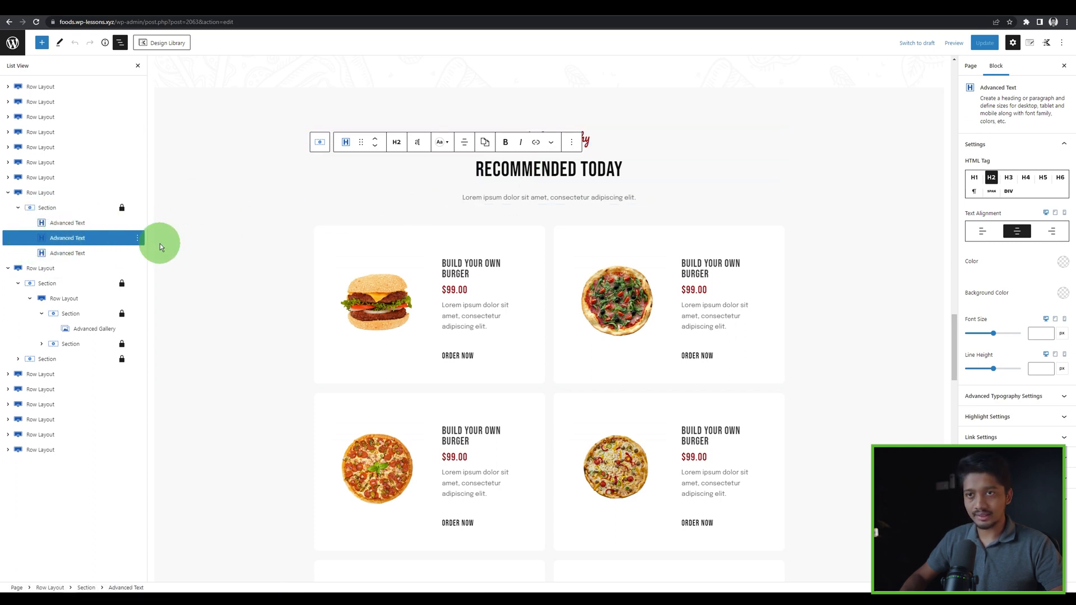
Remove the three Row Layout blocks with the sample burger and pizza cards below the Recommended Today heading
left_click(50, 269)
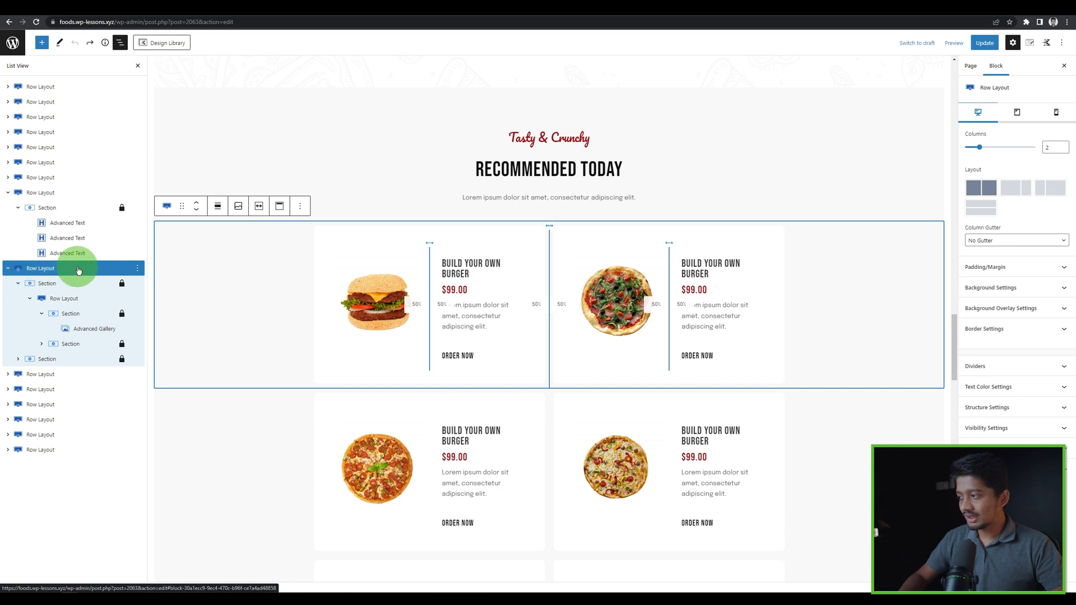
left_click(50, 373, "shift")
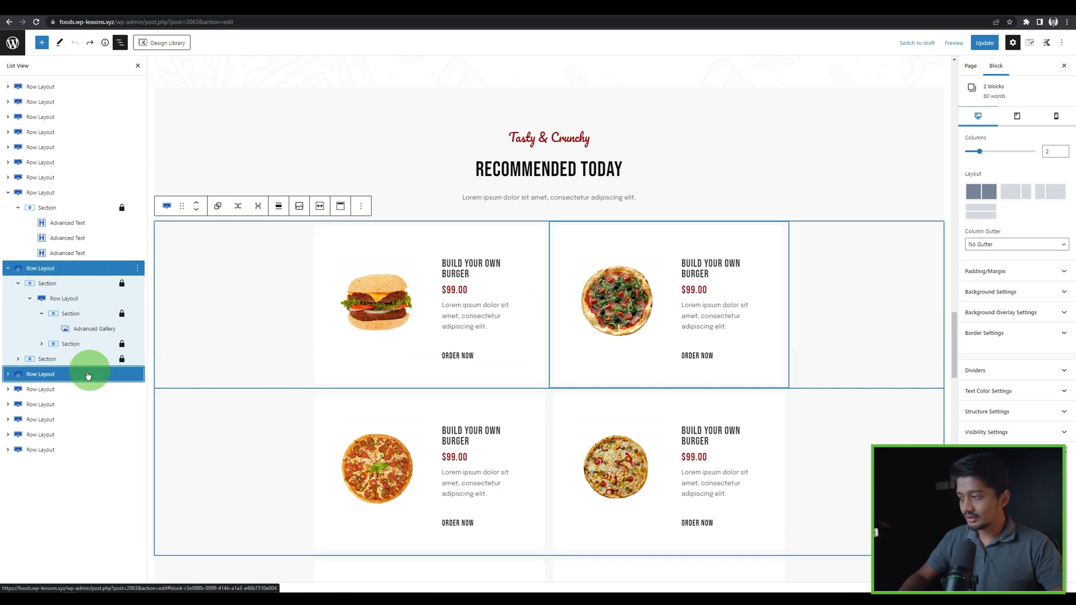
left_click(56, 389, "shift")
scroll(399, 346, "down", 6)
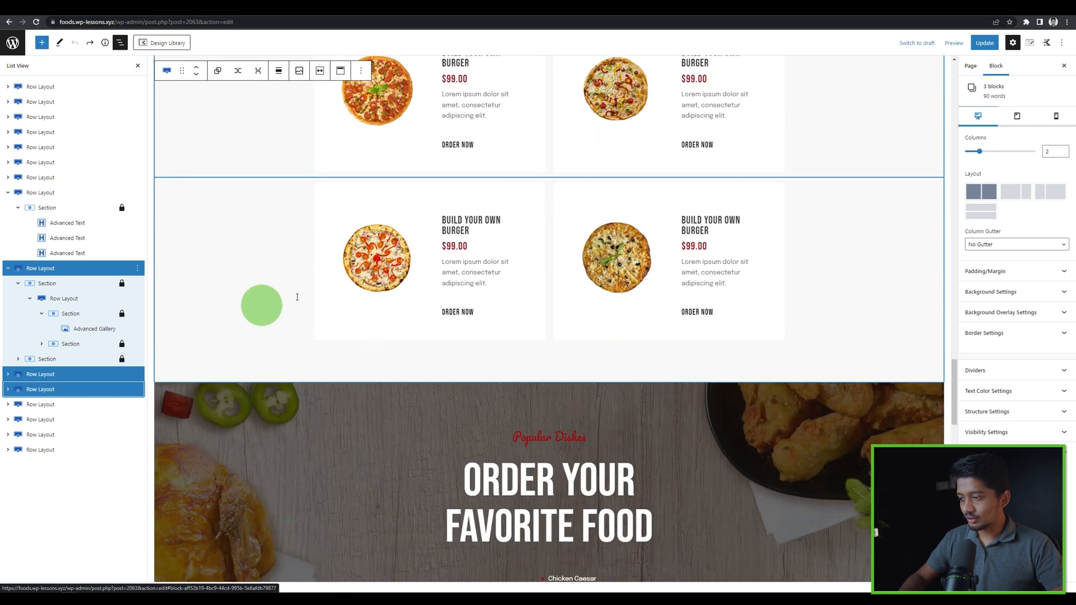
scroll(166, 314, "up", 2)
left_click(138, 269)
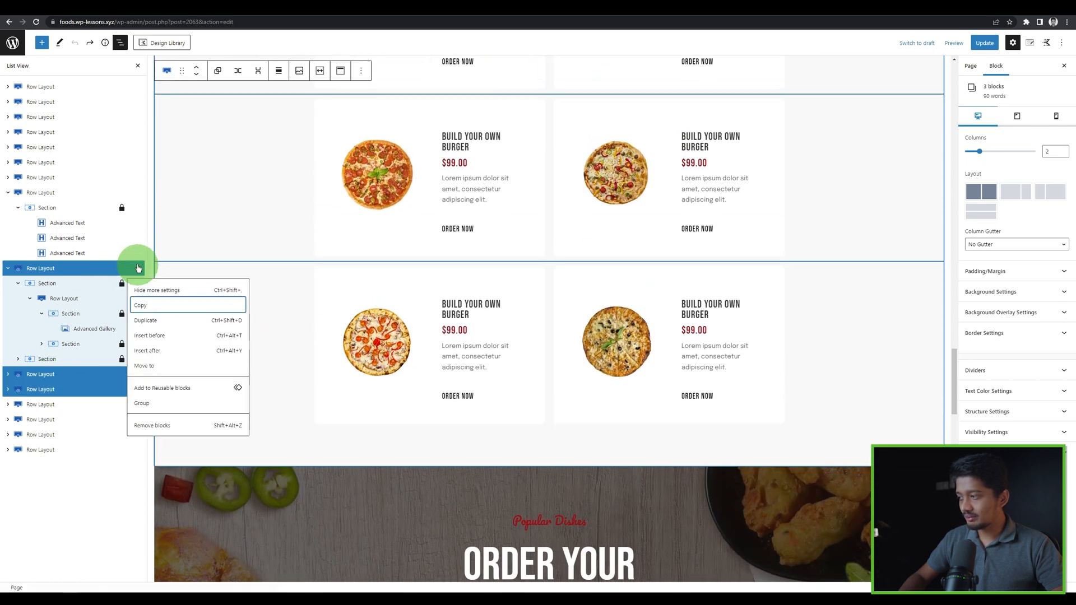
left_click(162, 424)
Insert an empty paragraph block after the last Advanced Text below the Recommended Today heading
scroll(437, 275, "up", 2)
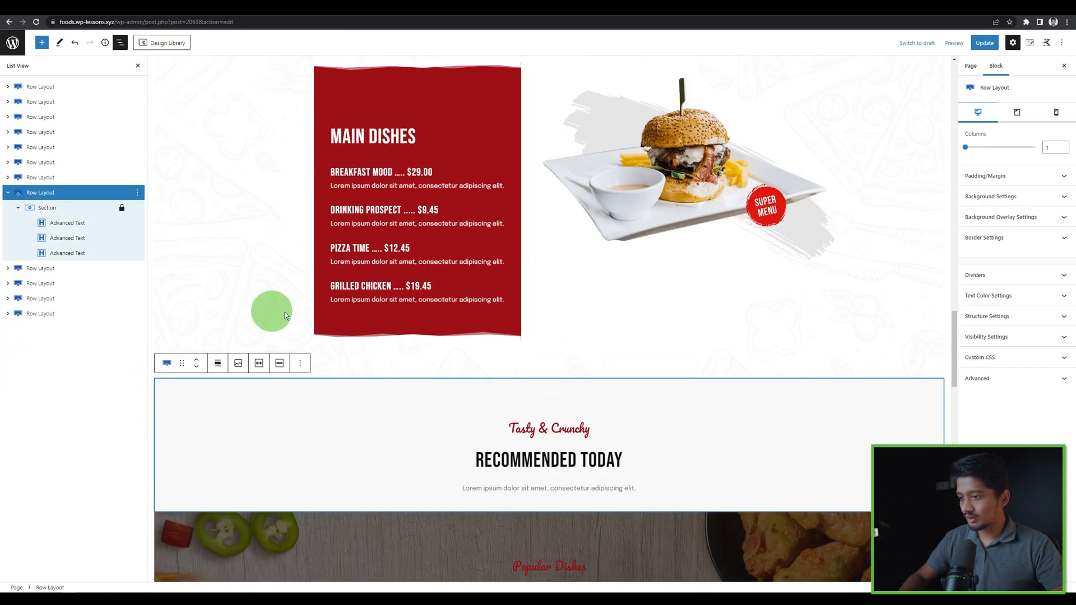
scroll(565, 389, "down", 4)
left_click(642, 279)
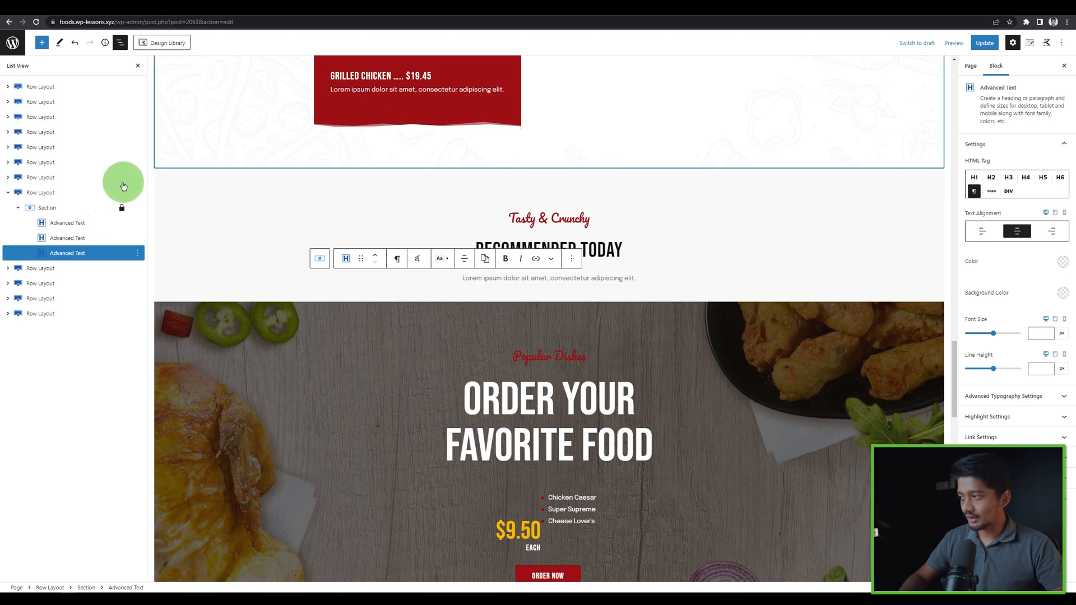
left_click(27, 197)
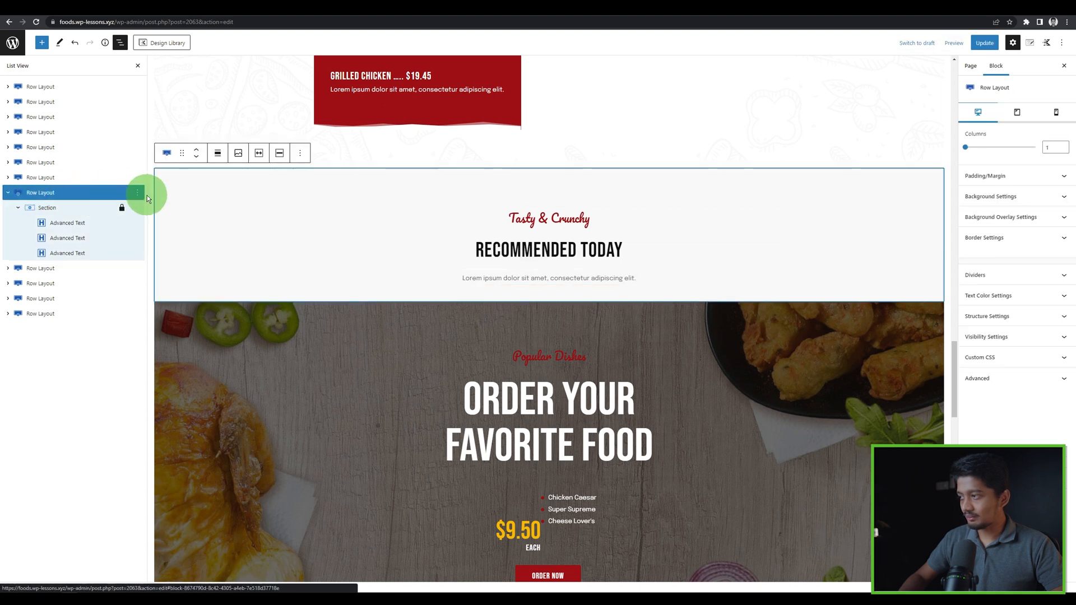
left_click(137, 253)
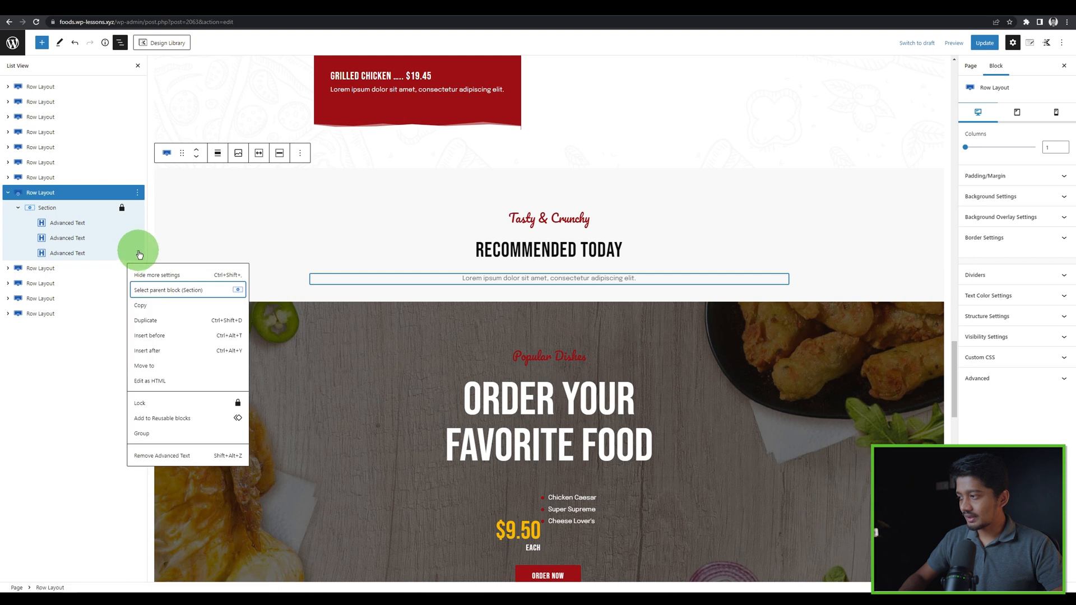
left_click(162, 350)
left_click(349, 299)
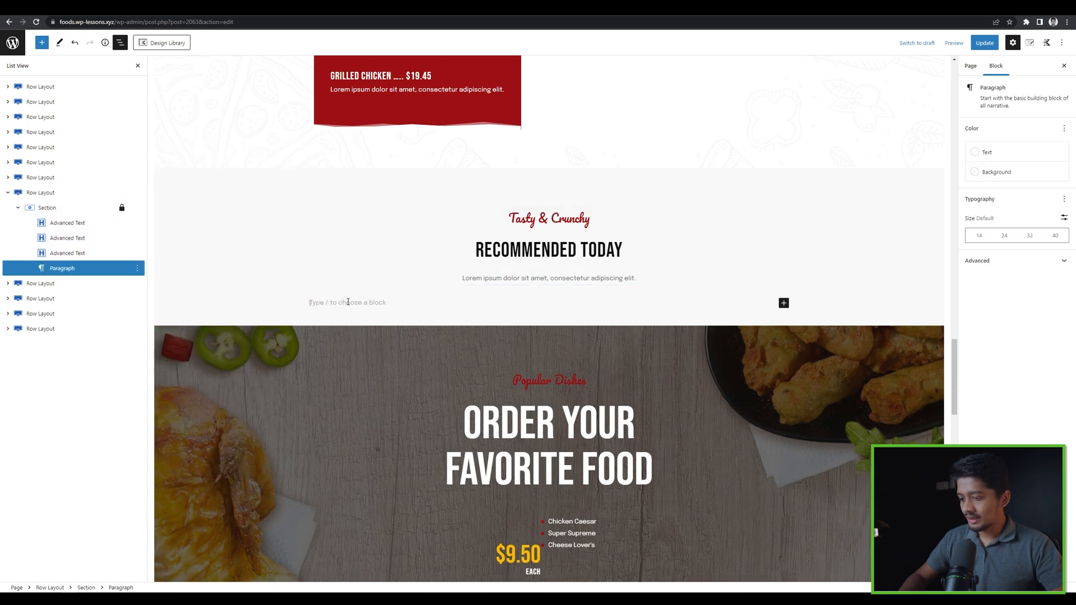
Add the Orderable: Product Layout block below the Recommended Today text from the full block library
left_click(783, 305)
left_click(841, 443)
scroll(50, 351, "down", 4)
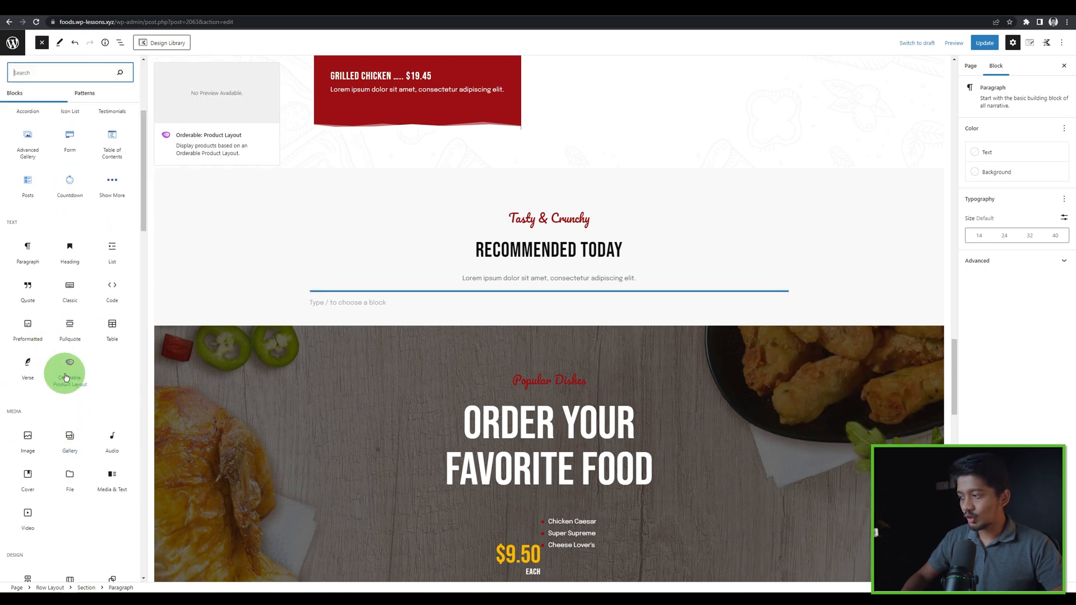
left_click(70, 369)
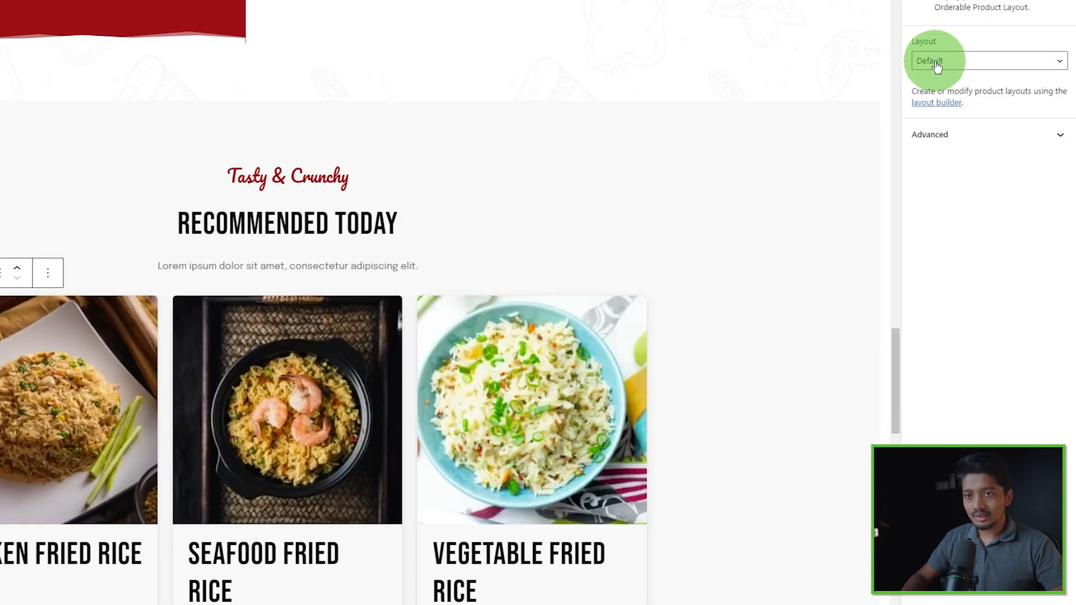
Set the product block's layout to Menu Layout, checking it against the Product Layouts list, and update the Home page
left_click(979, 142)
left_click(983, 160)
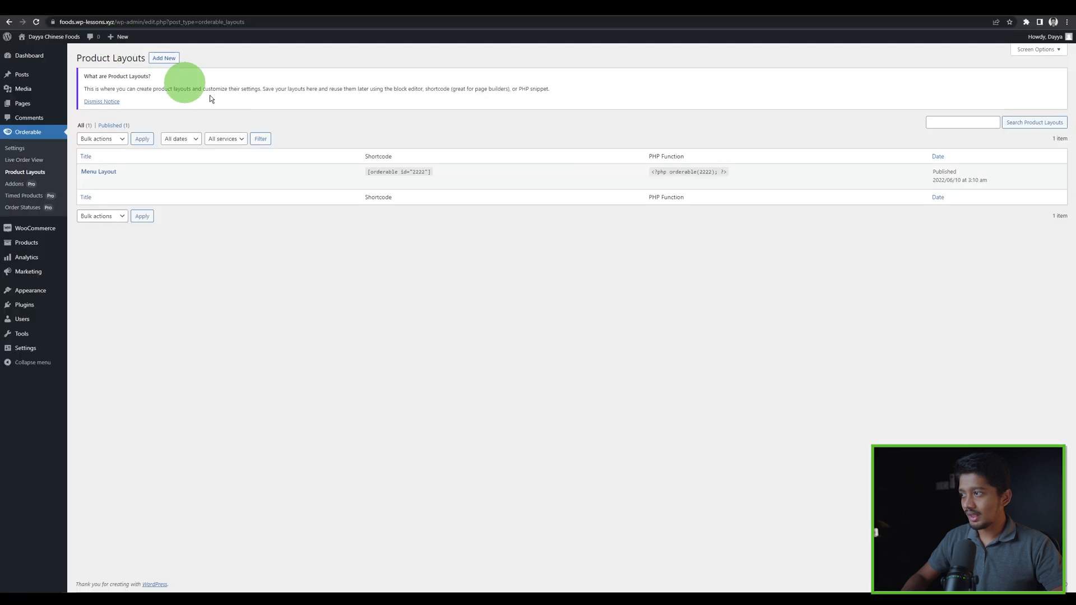
left_click(130, 172)
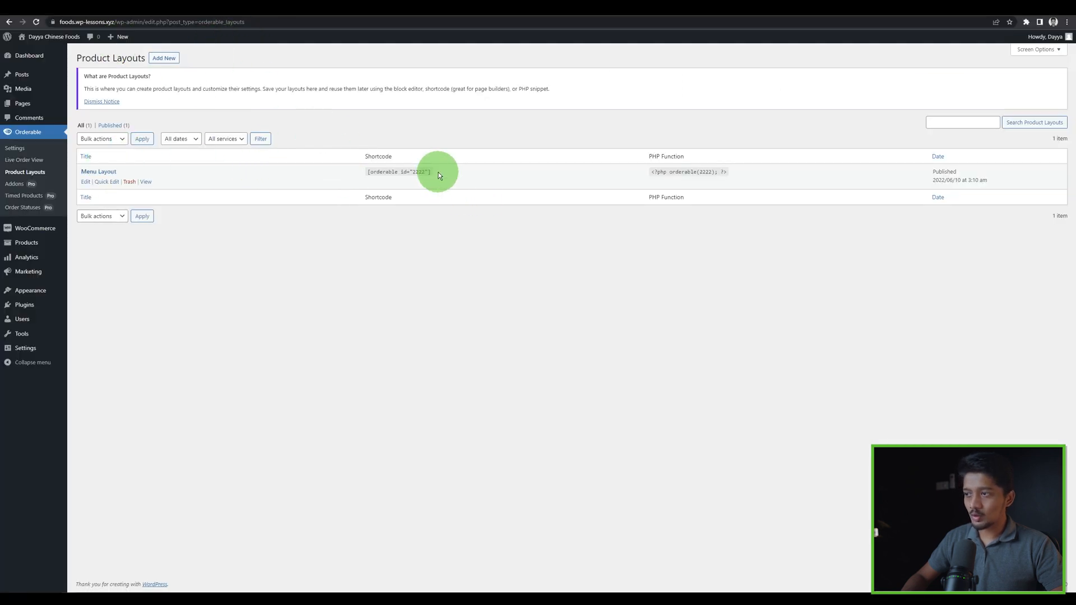
left_click(156, 4)
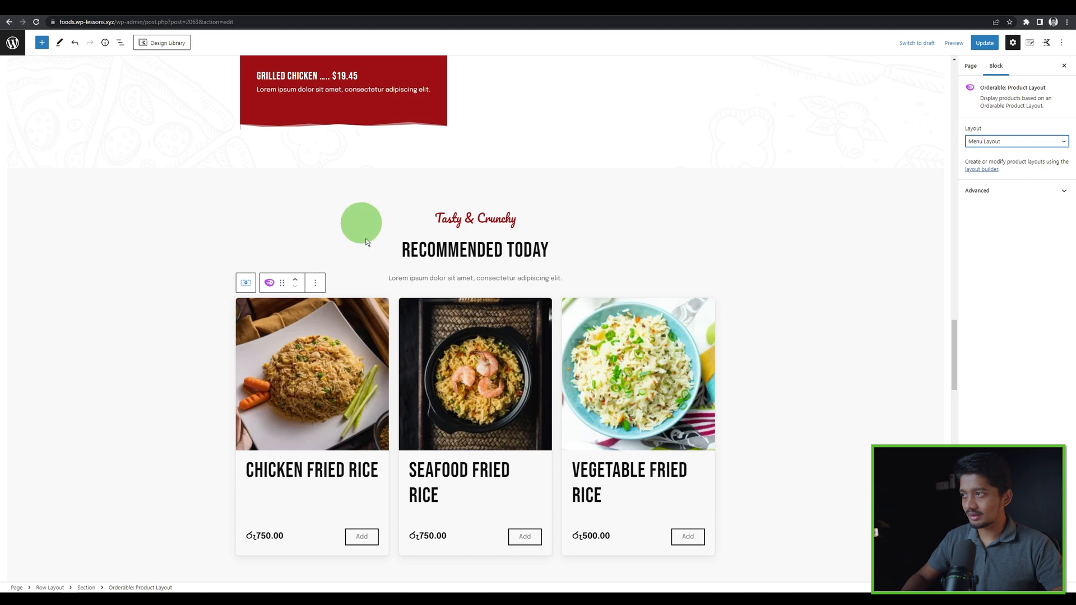
scroll(357, 178, "down", 2)
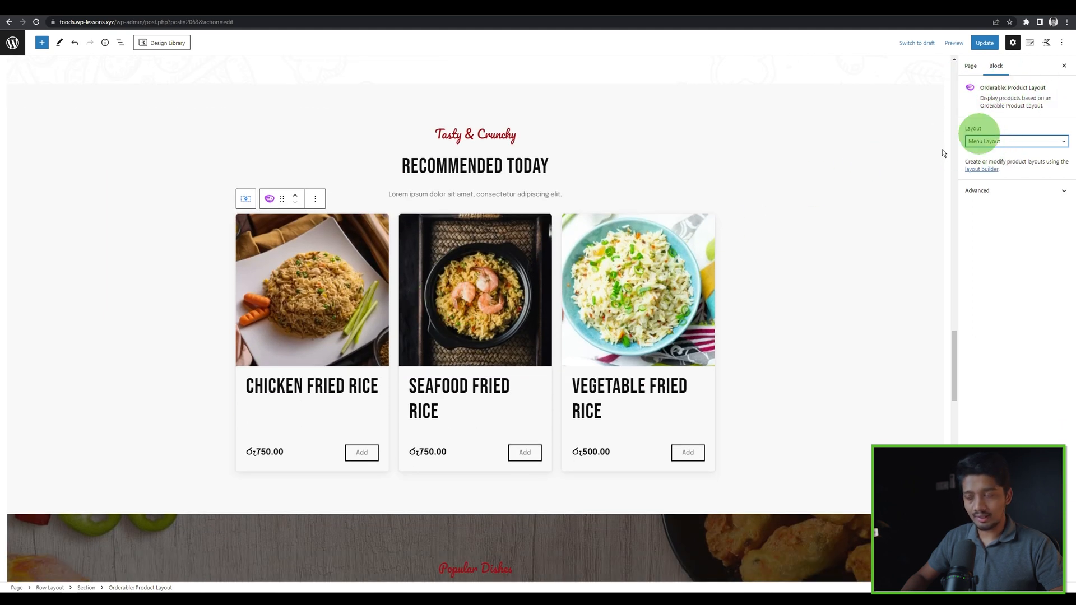
left_click(982, 44)
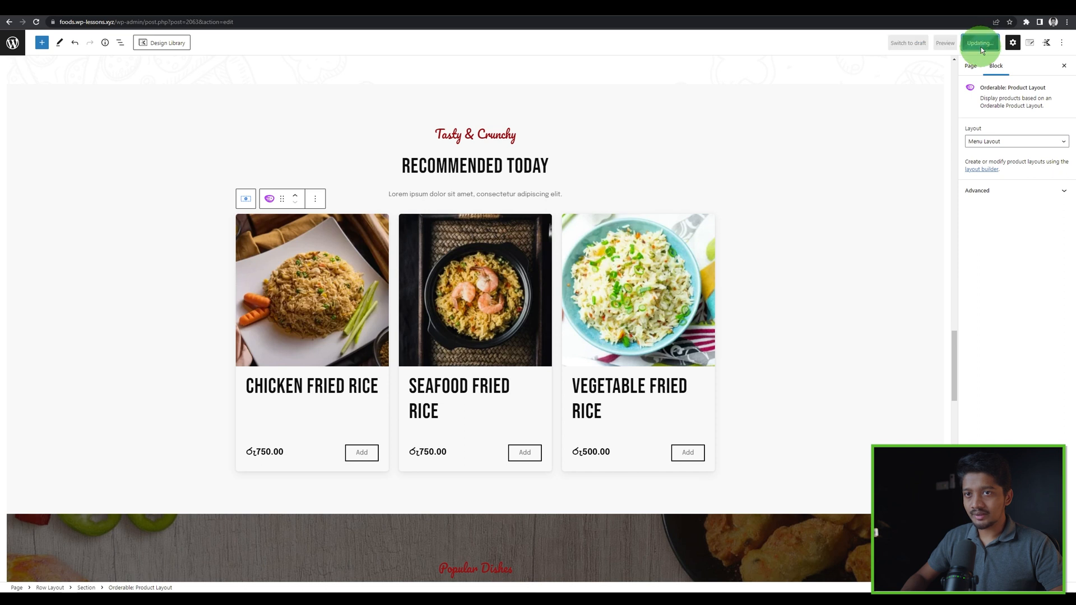
Reload the live Home page and examine the fried rice product cards in the Recommended Today section
left_click(247, 7)
key("F5")
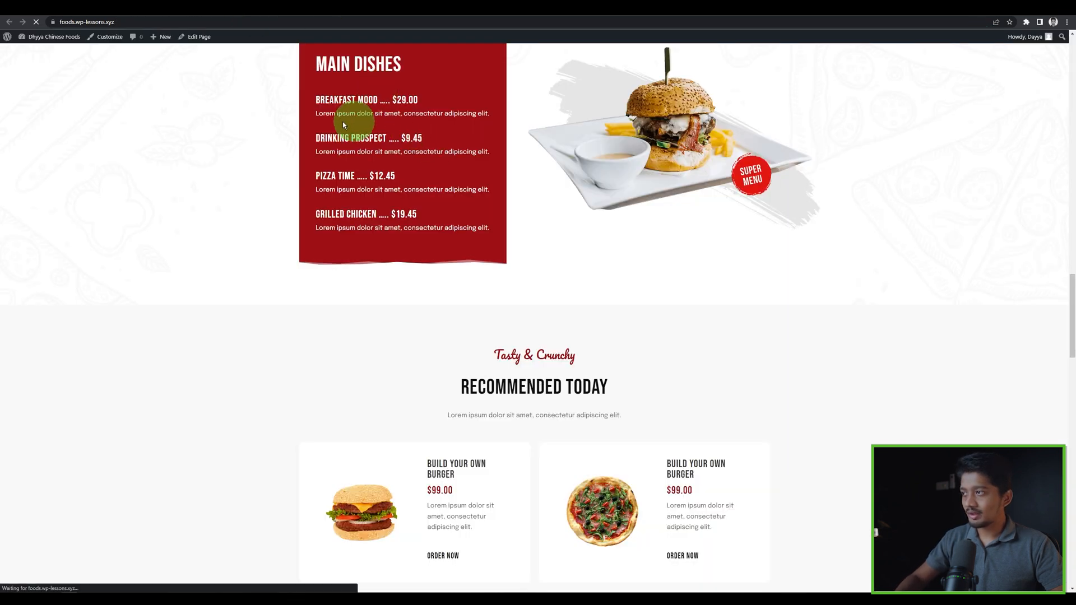
scroll(353, 259, "down", 5)
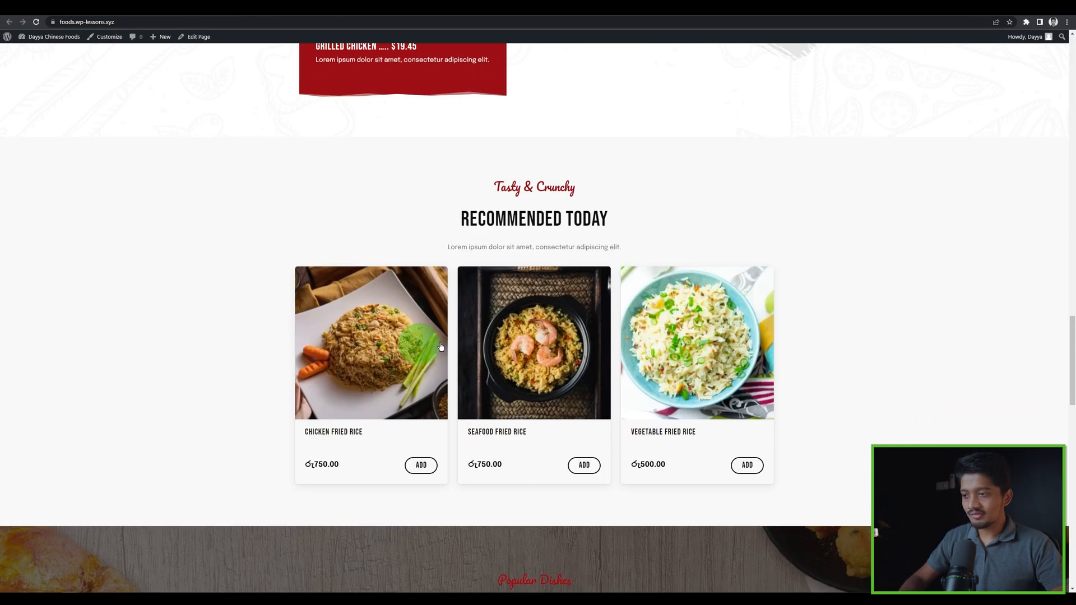
scroll(426, 333, "up", 1)
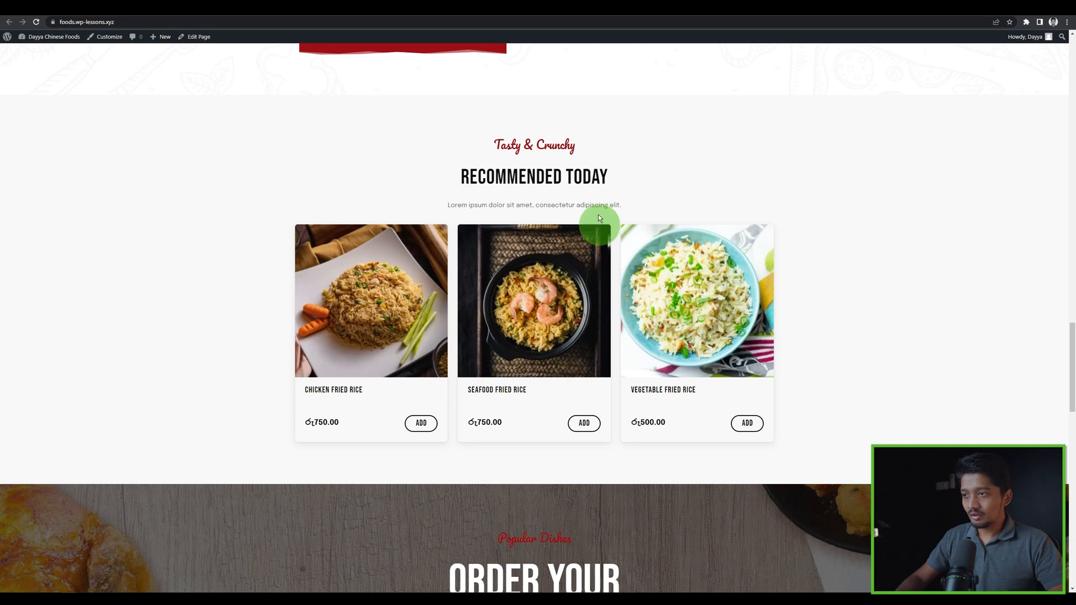
scroll(598, 218, "down", 3)
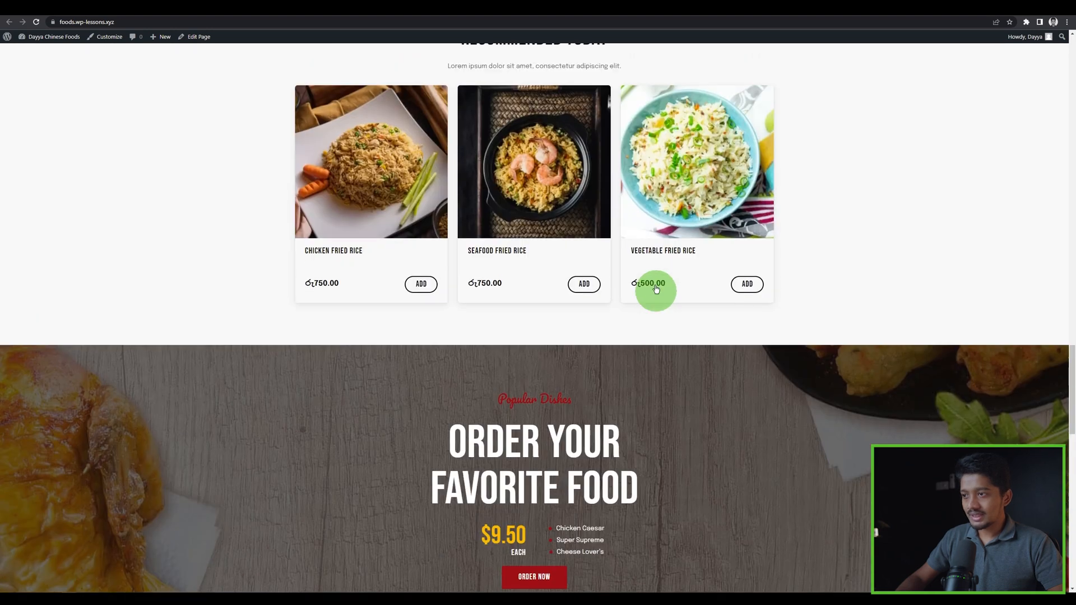
scroll(654, 288, "up", 1)
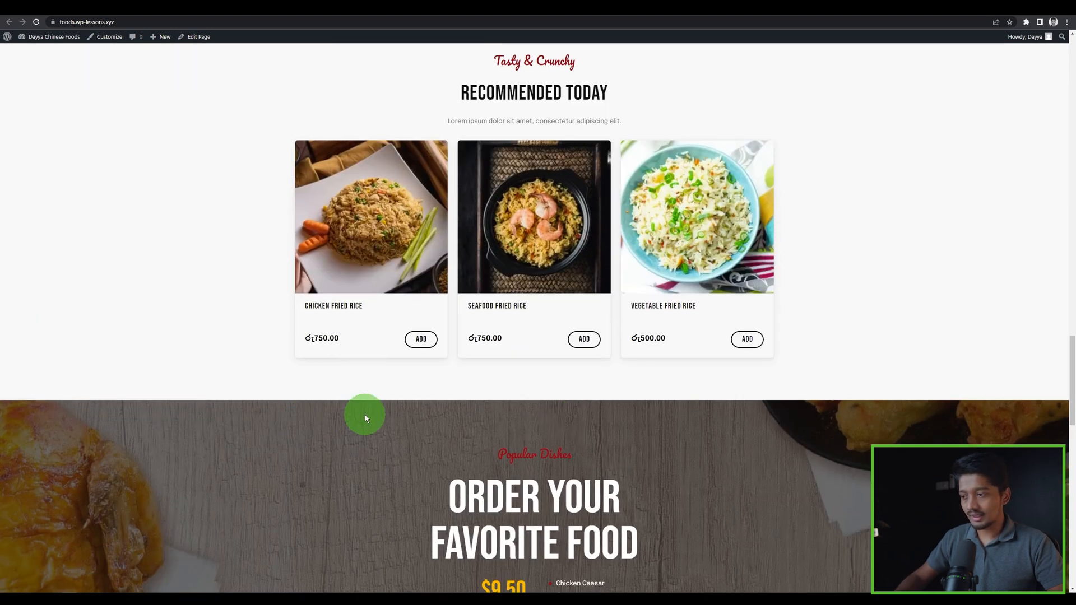
Add Chicken Fried Rice to the order and proceed to checkout to review the billing and order details
left_click(420, 340)
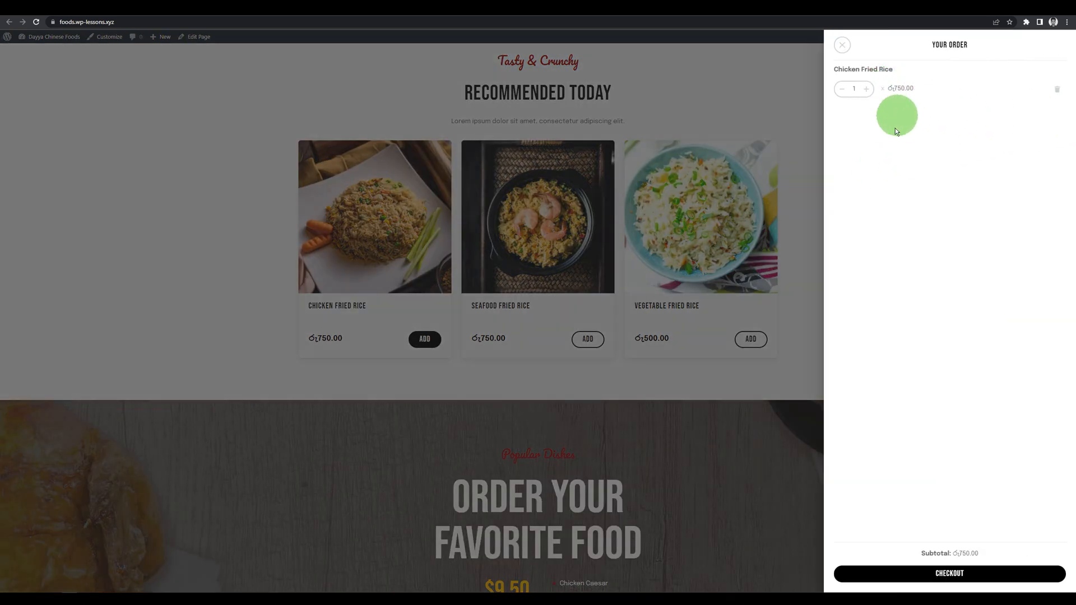
left_click(944, 573)
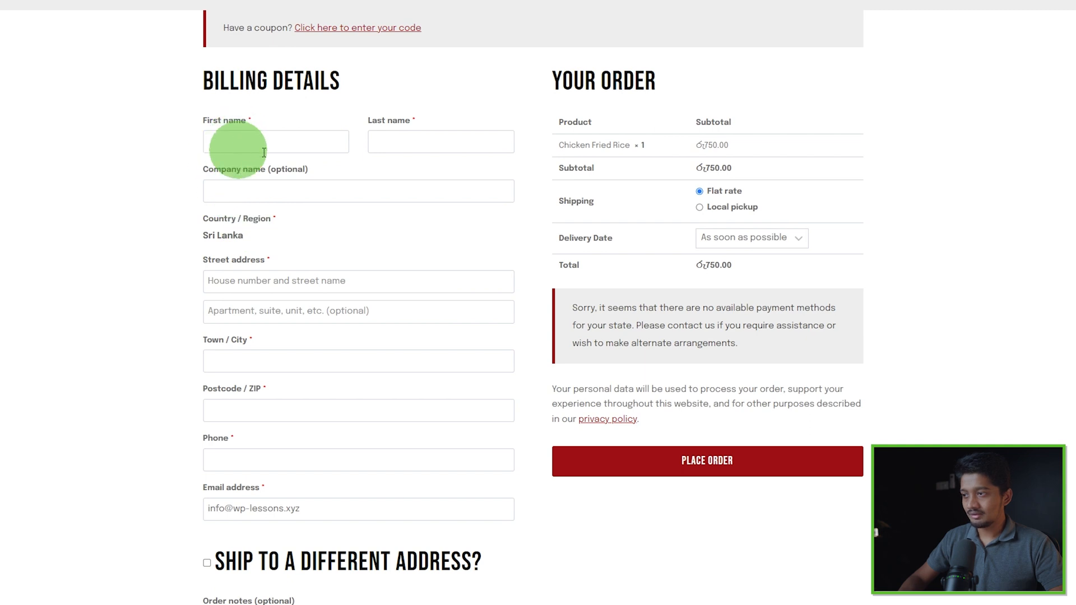
scroll(381, 219, "down", 2)
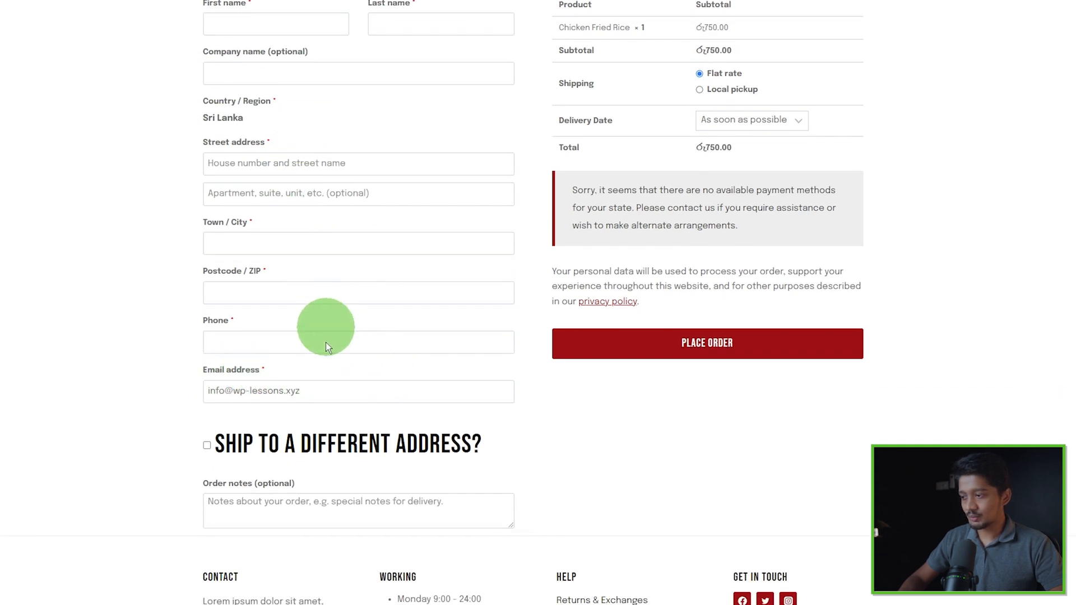
scroll(326, 312, "up", 3)
scroll(617, 179, "up", 1)
scroll(667, 191, "down", 2)
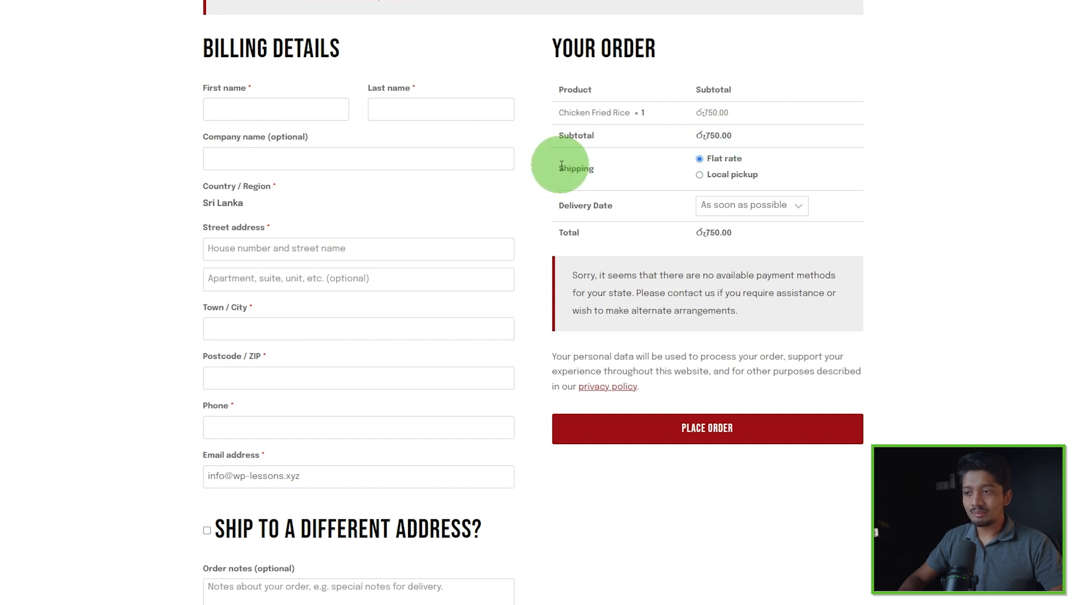
Try Local pickup shipping, return to Flat rate, and choose As soon as possible as the delivery date
left_click(700, 174)
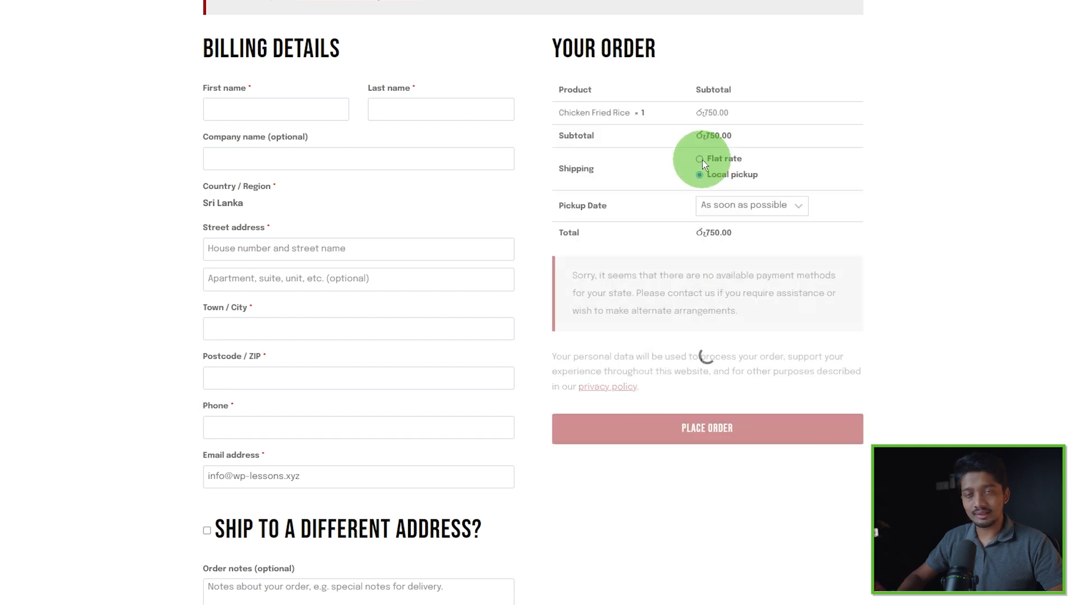
left_click(700, 160)
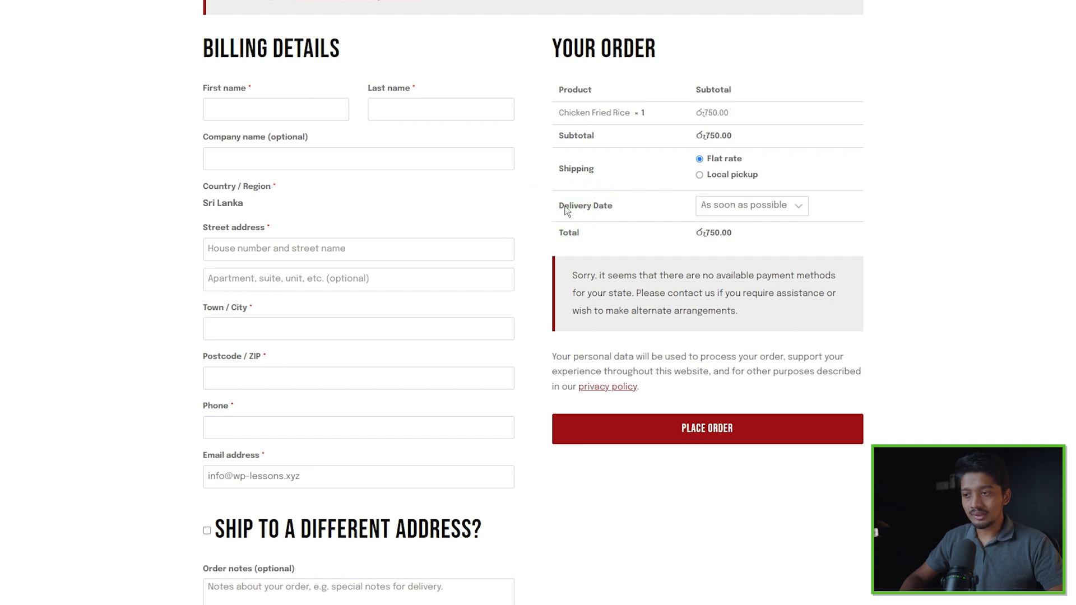
left_click(768, 207)
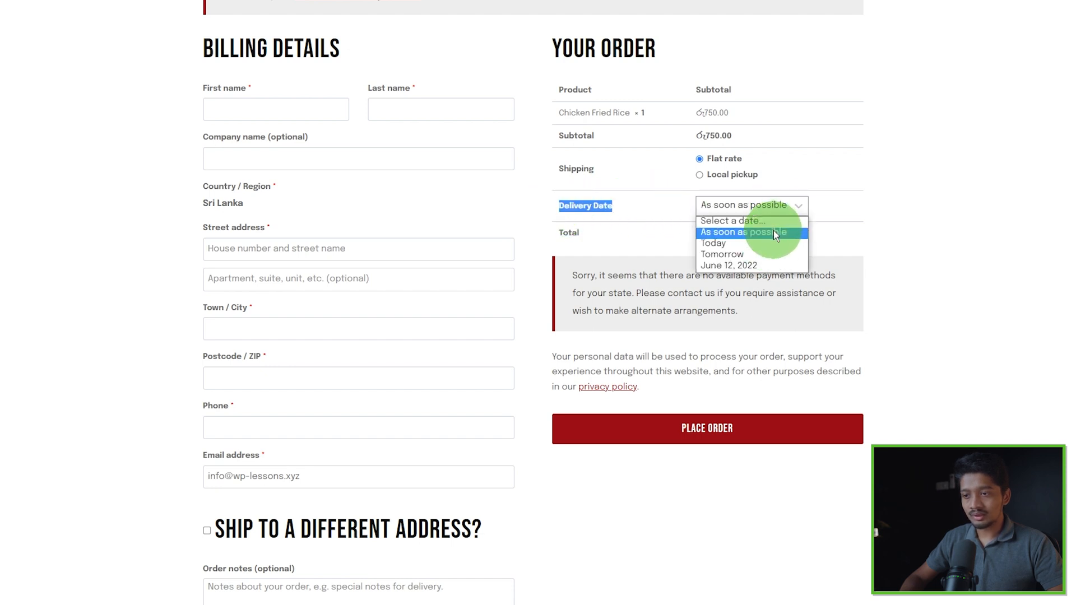
left_click(772, 231)
left_click(772, 211)
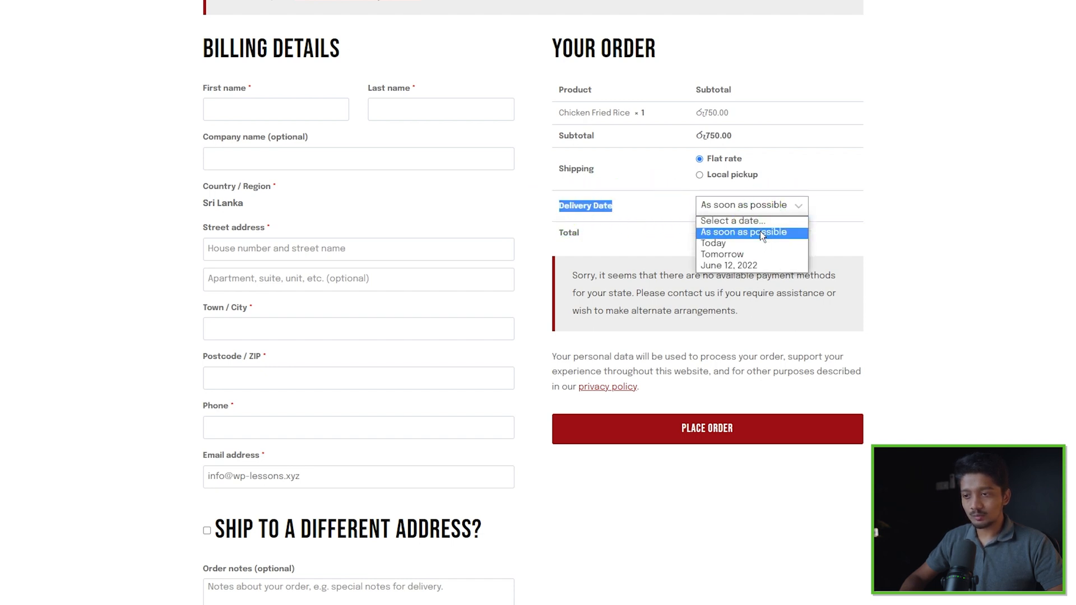
left_click(761, 231)
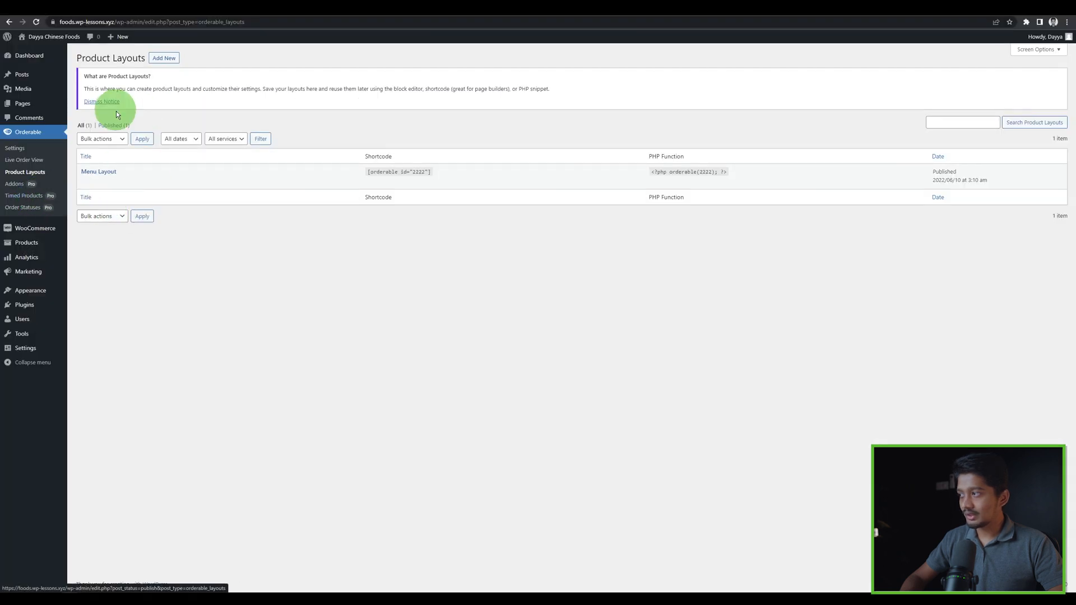
Locate the ASAP delivery option in Orderable's store settings and set the checkout's delivery date to Today
left_click(30, 151)
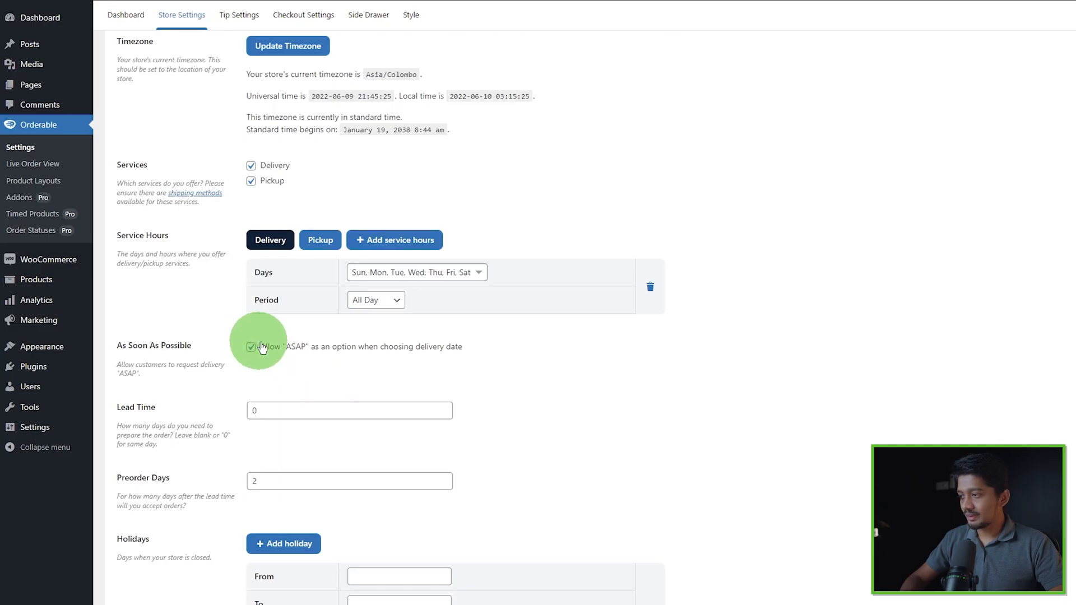
left_click(267, 352)
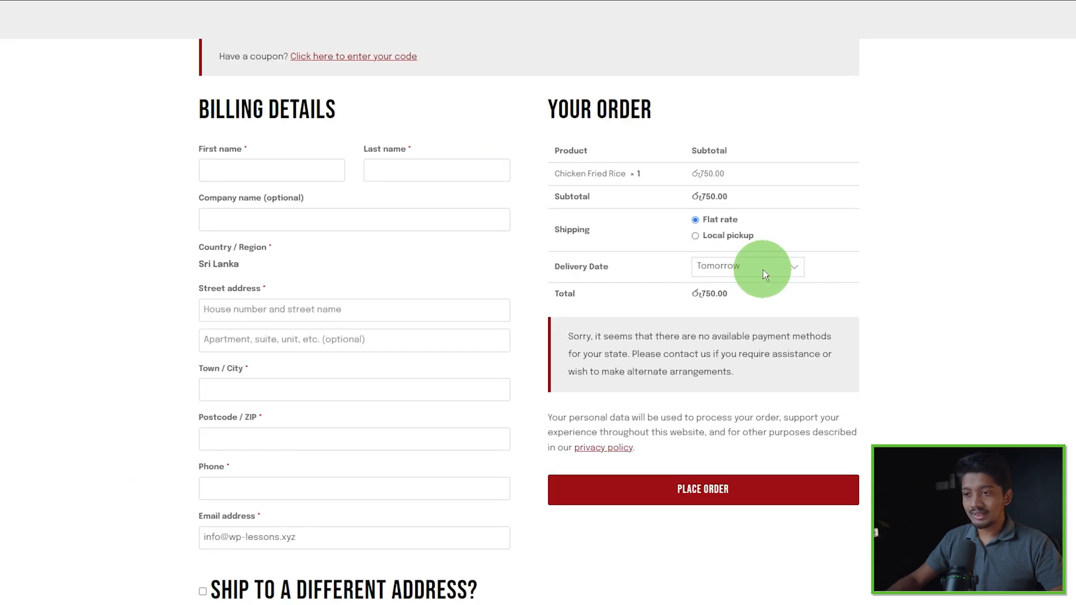
left_click(765, 270)
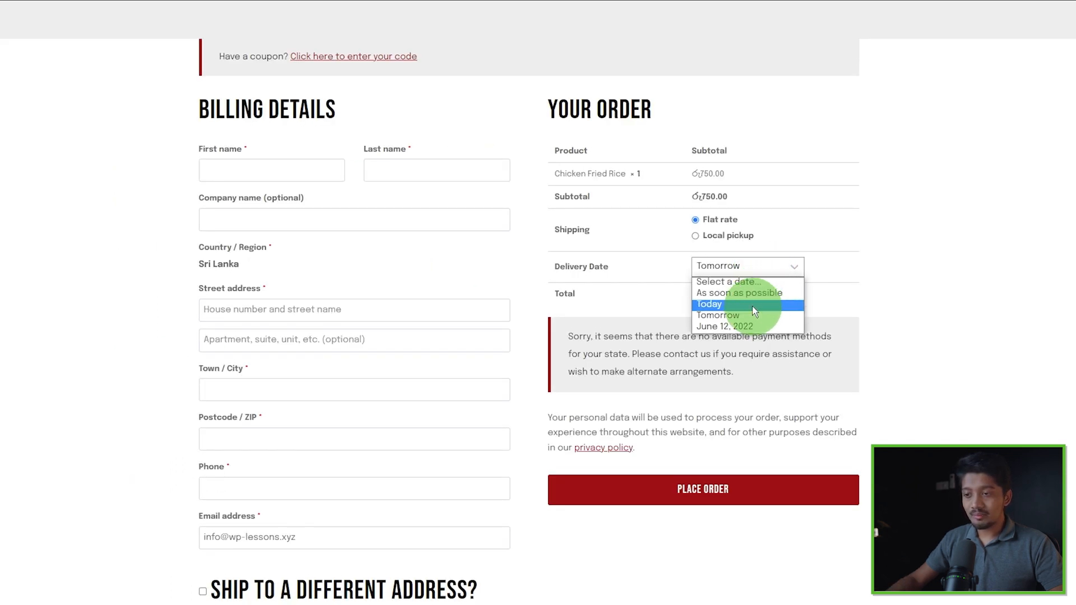
left_click(705, 304)
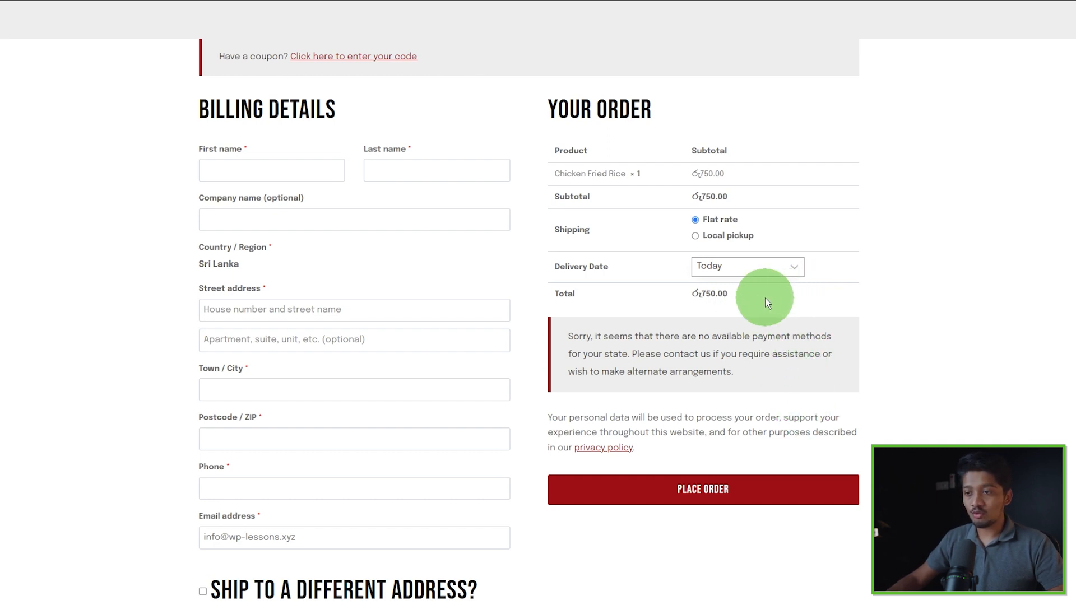
left_click(741, 267)
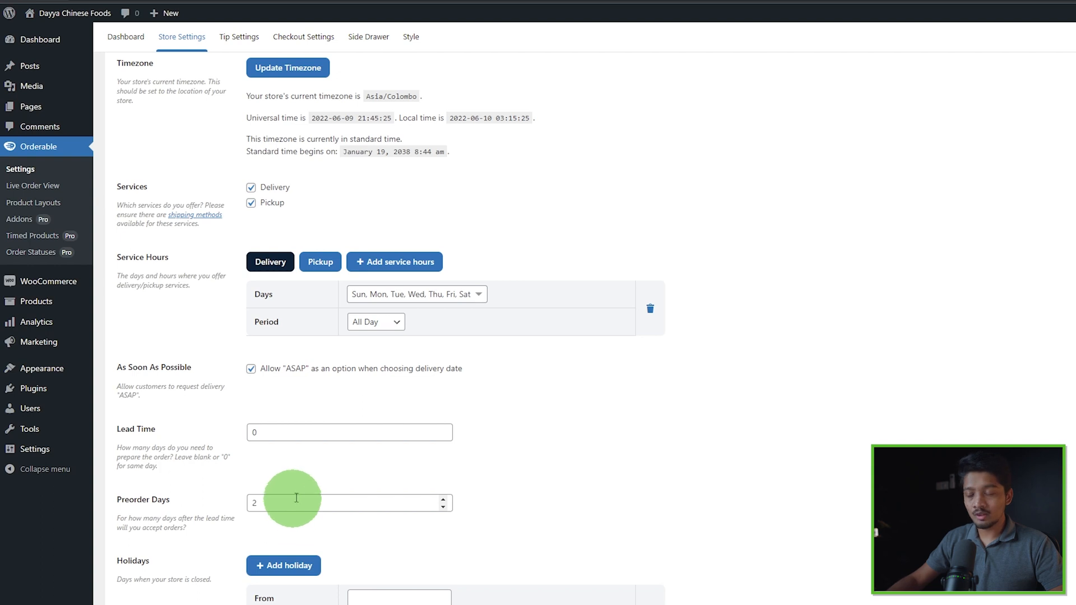
Set Preorder Days to 3 in Orderable's store settings and check the delivery date choices at checkout
left_click(276, 503)
type("3")
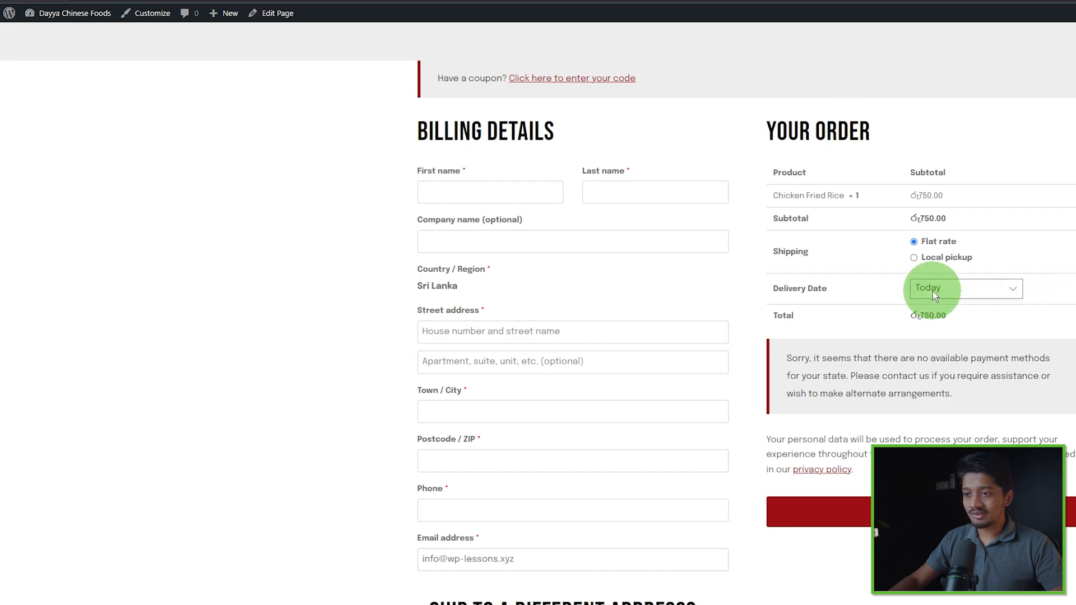
left_click(936, 289)
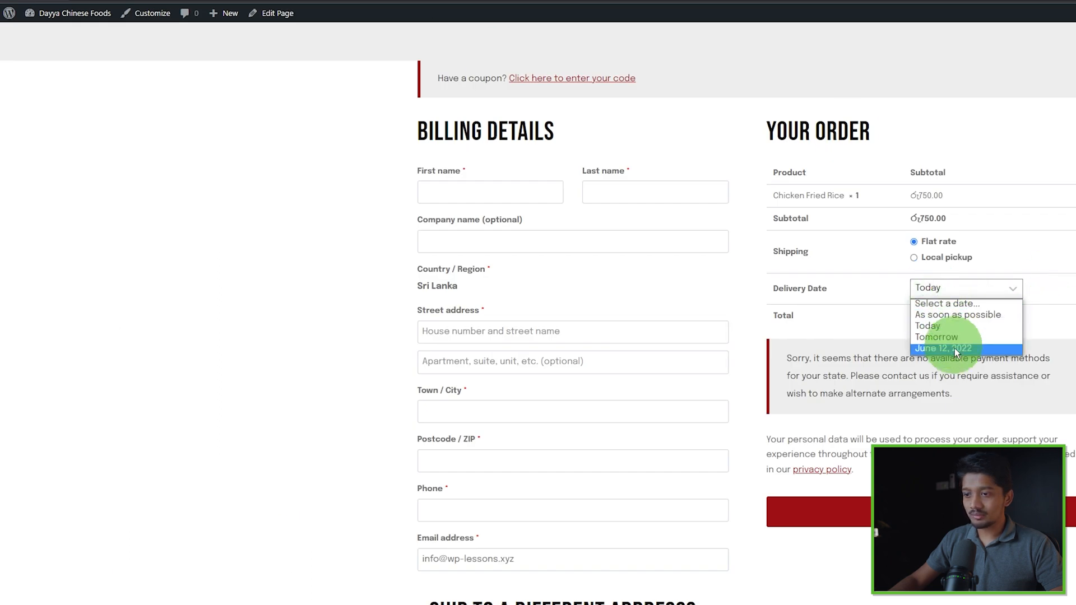
key("Escape")
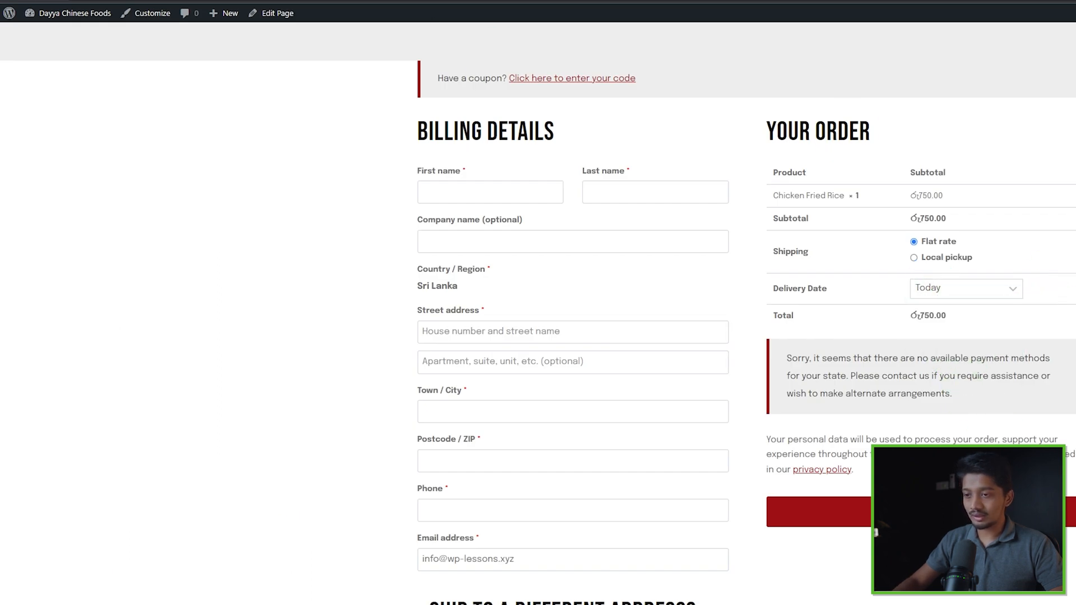
left_click(977, 292)
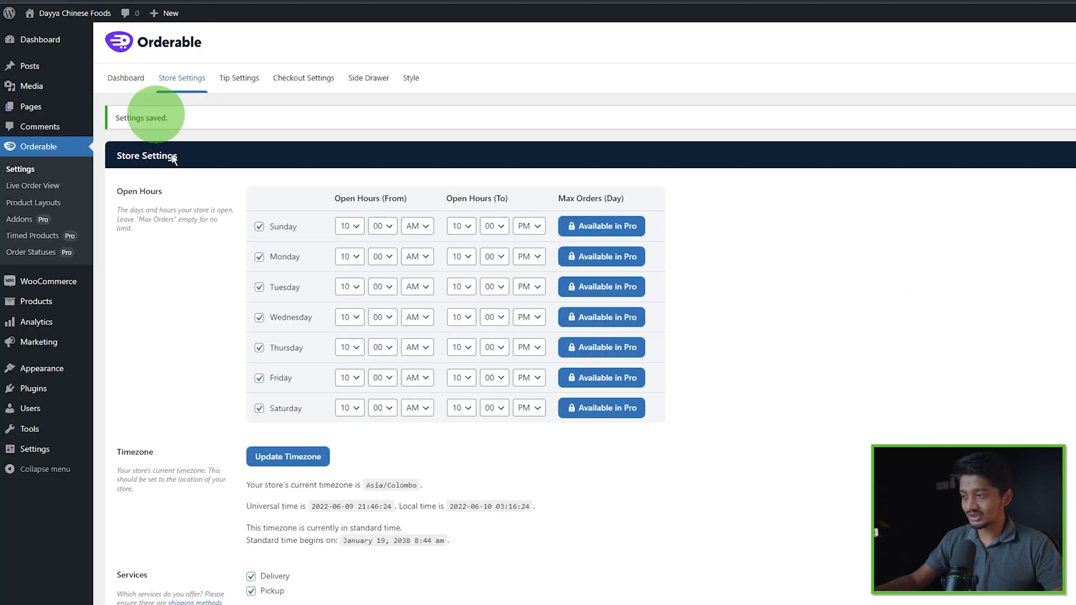
Set Preorder Days to 0 in the store settings, save, and check the delivery date choices at checkout
scroll(445, 547, "down", 6)
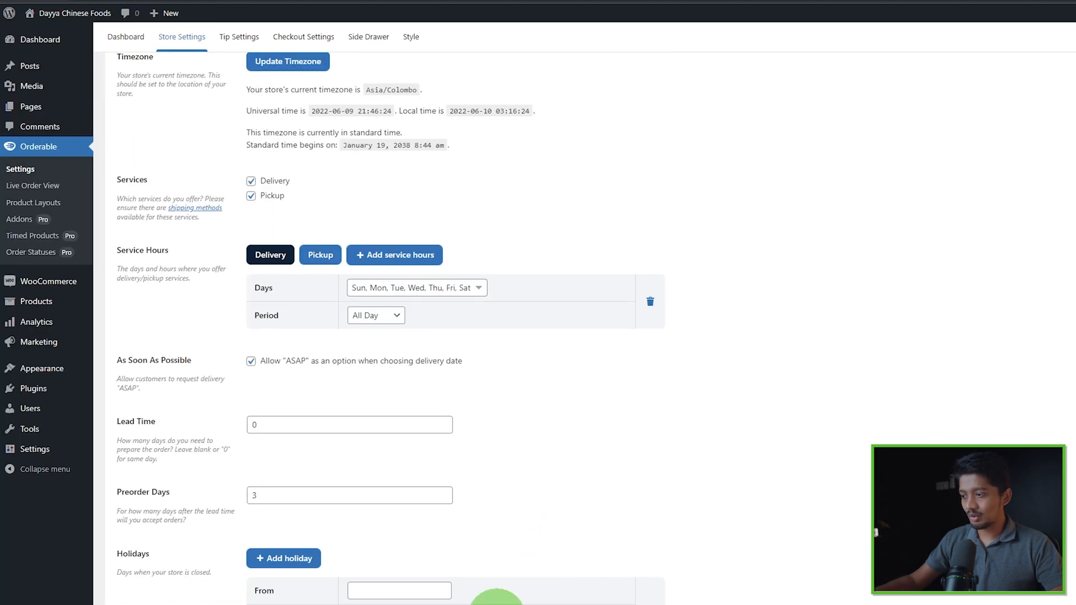
left_click(514, 602)
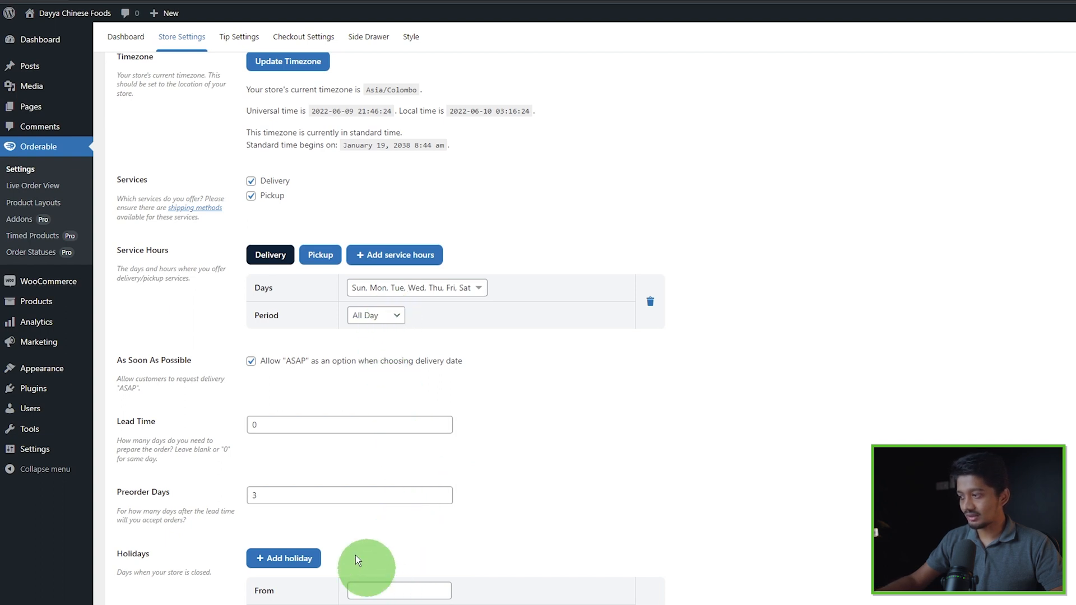
left_click_drag(290, 492, 251, 488)
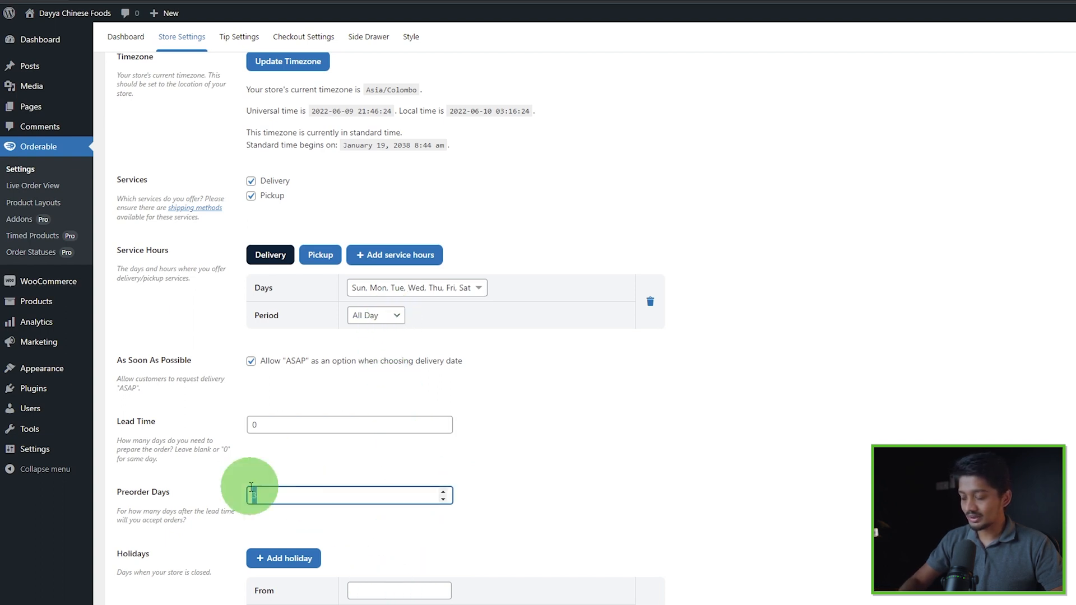
type("0")
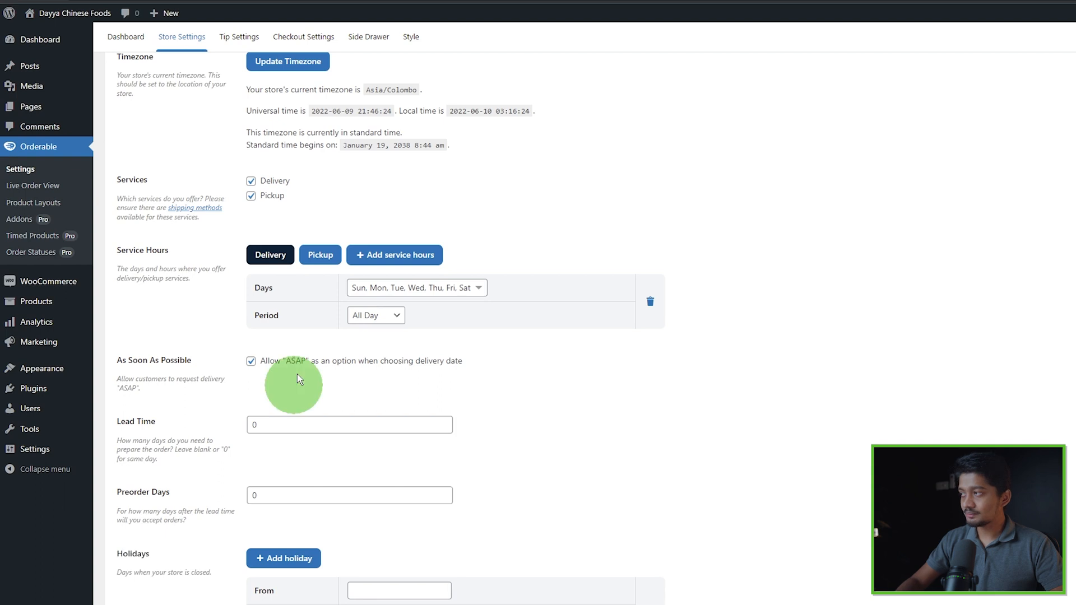
key("Return")
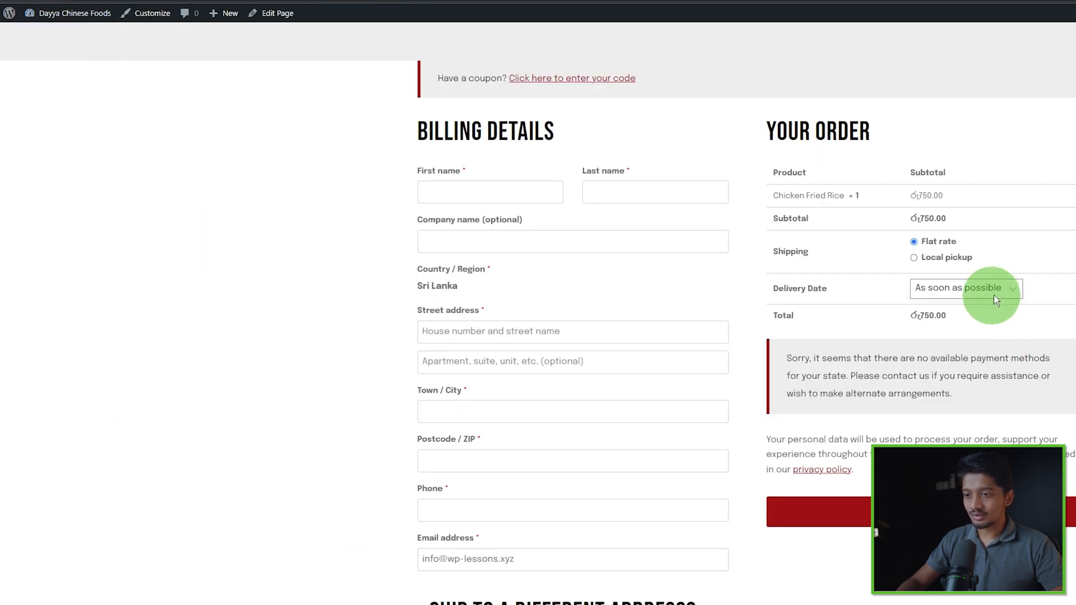
left_click(992, 288)
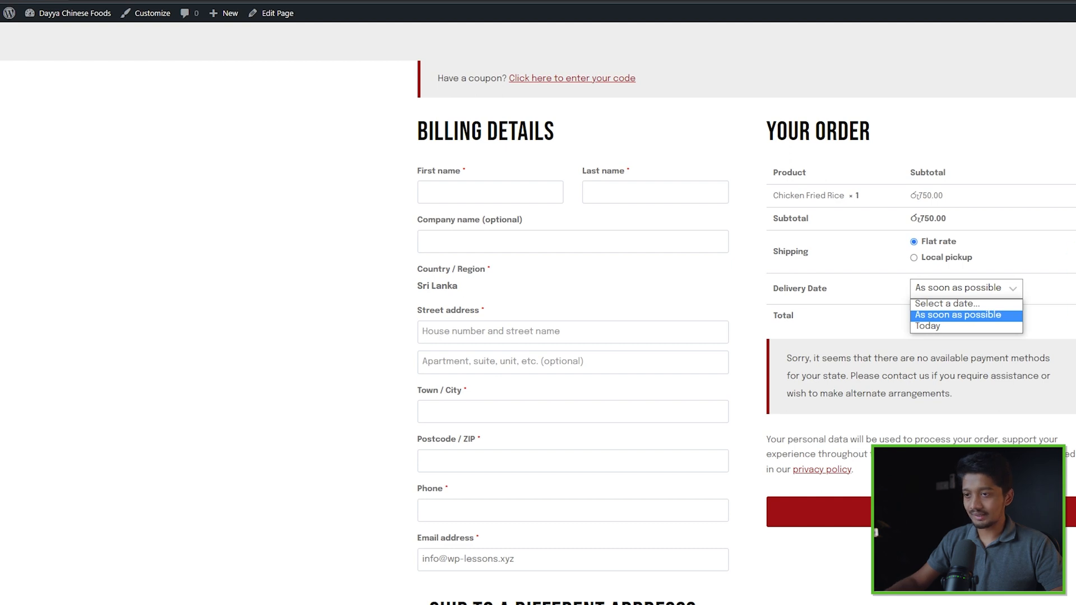
left_click(406, 79)
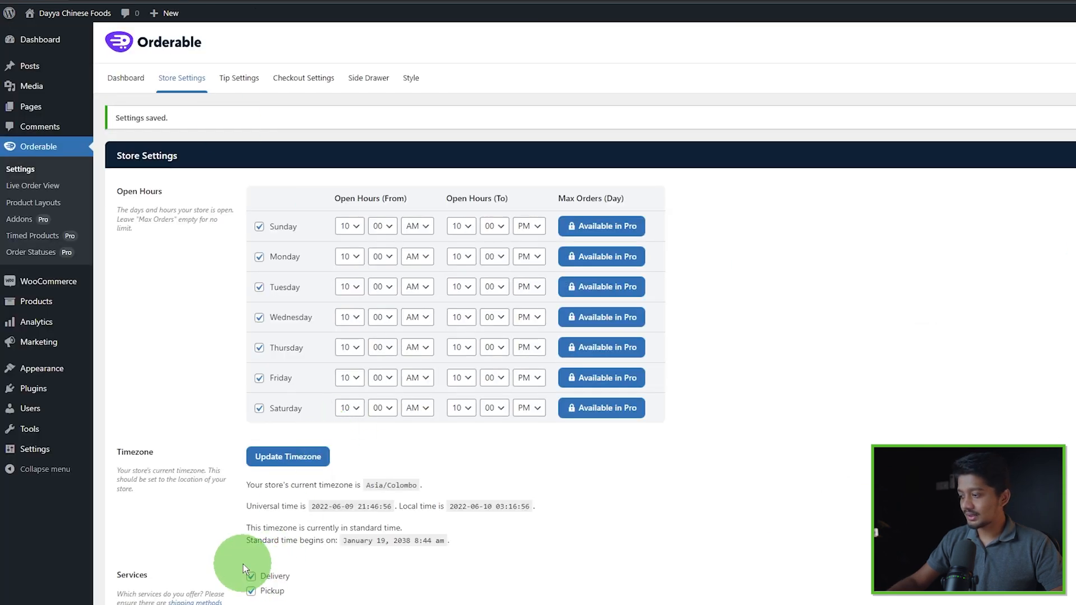
Set Lead Time to 3 in the store settings, save, and check the delivery date choices at checkout
scroll(243, 564, "down", 5)
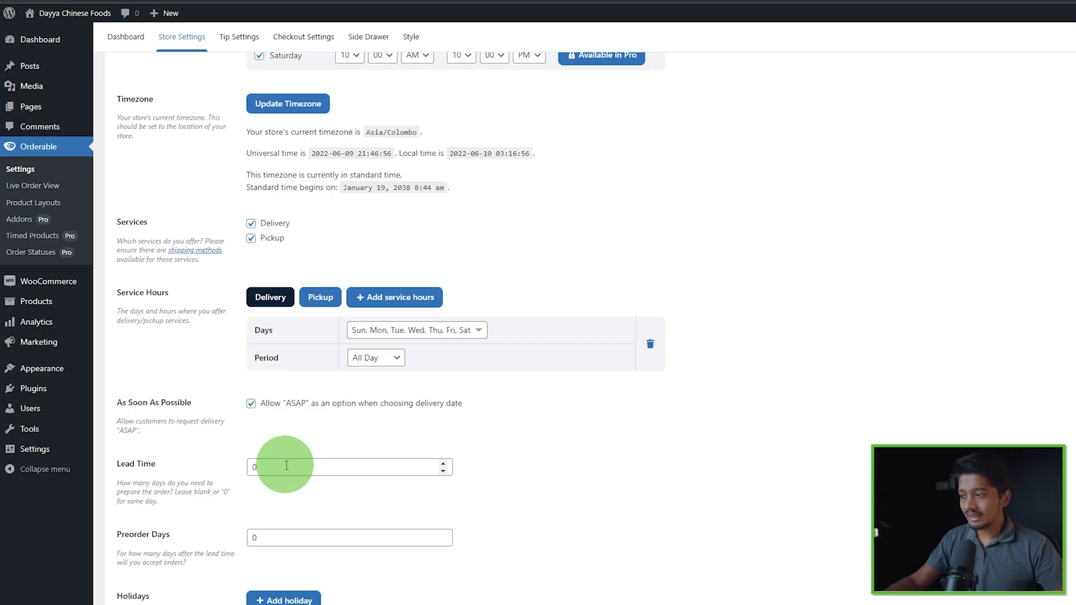
left_click_drag(287, 466, 240, 459)
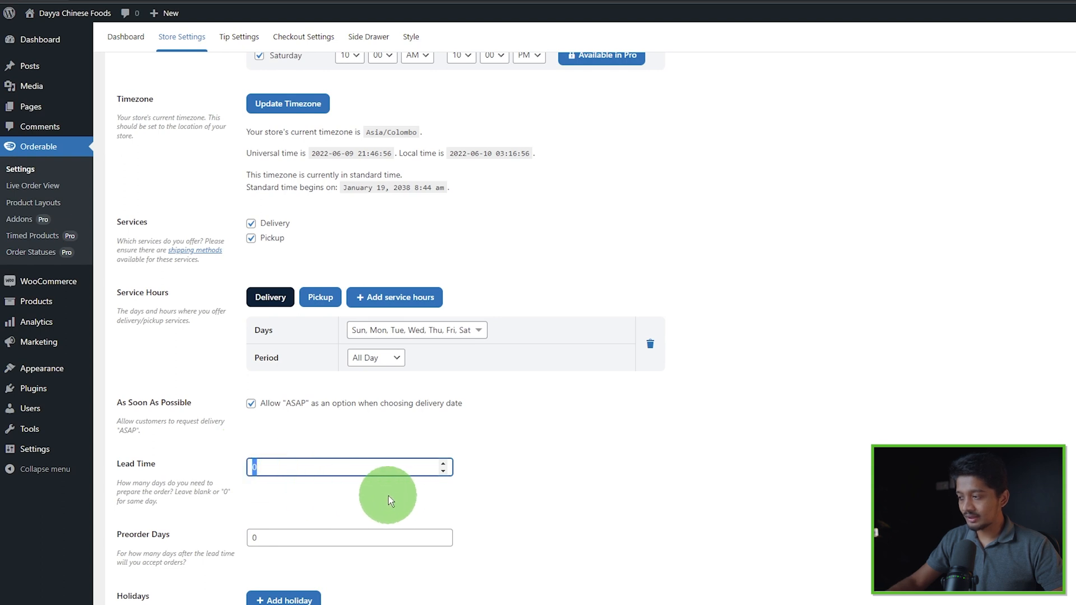
type("3")
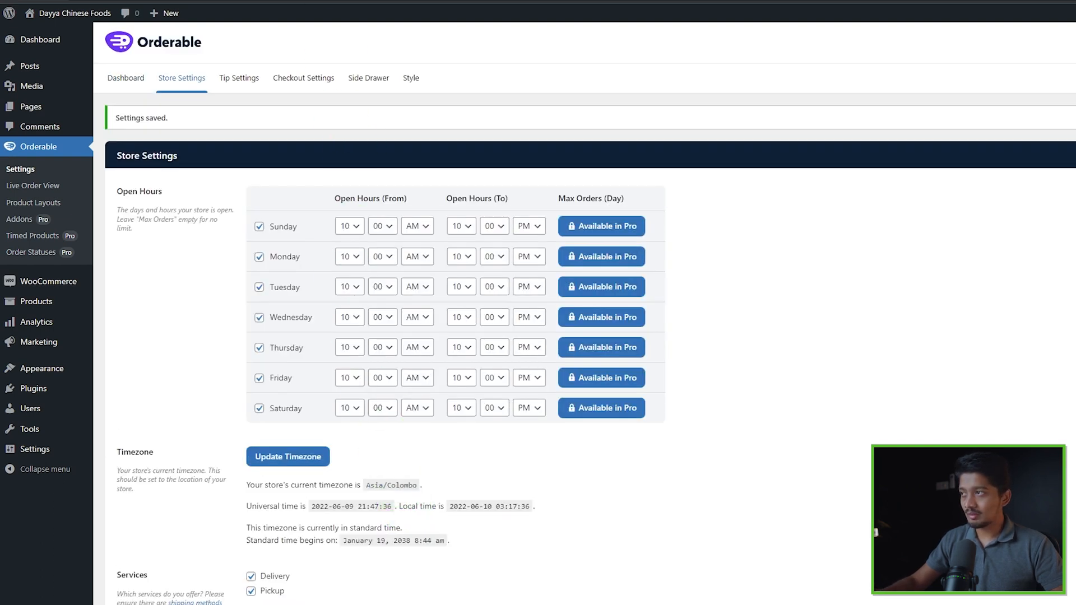
left_click(337, 1)
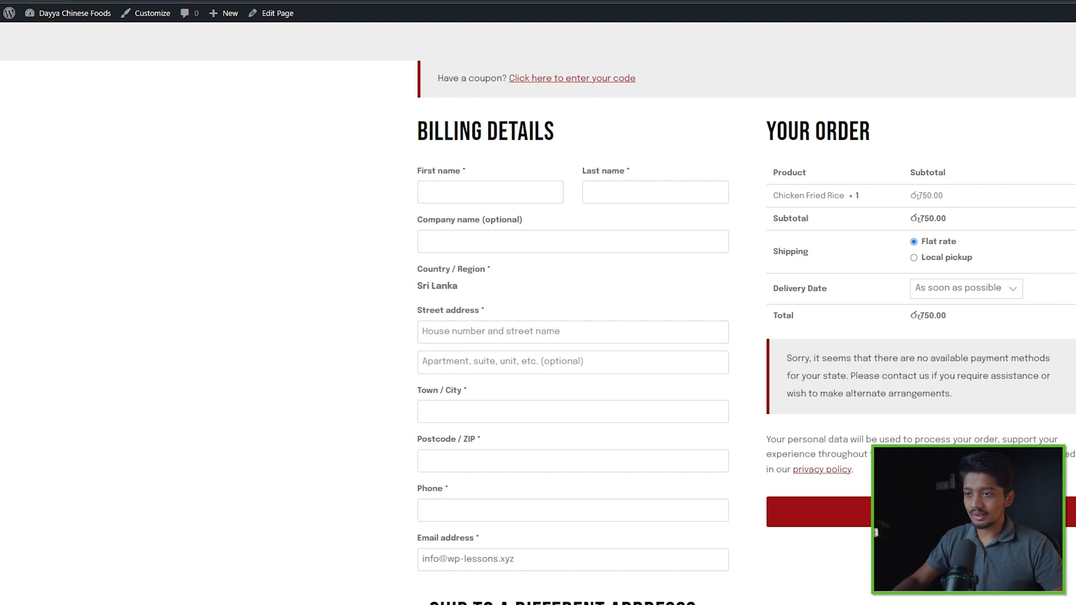
left_click(997, 289)
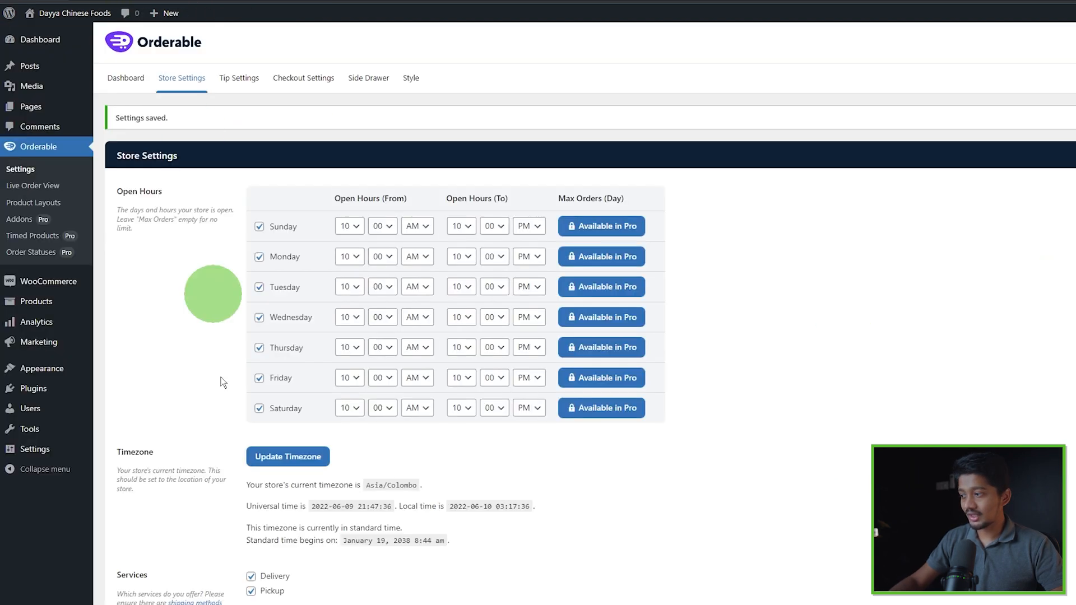
Disallow ASAP as a delivery date option, save the store settings, and check the delivery date choices at checkout
scroll(294, 569, "down", 5)
left_click(274, 464)
left_click(274, 467)
scroll(274, 467, "down", 2)
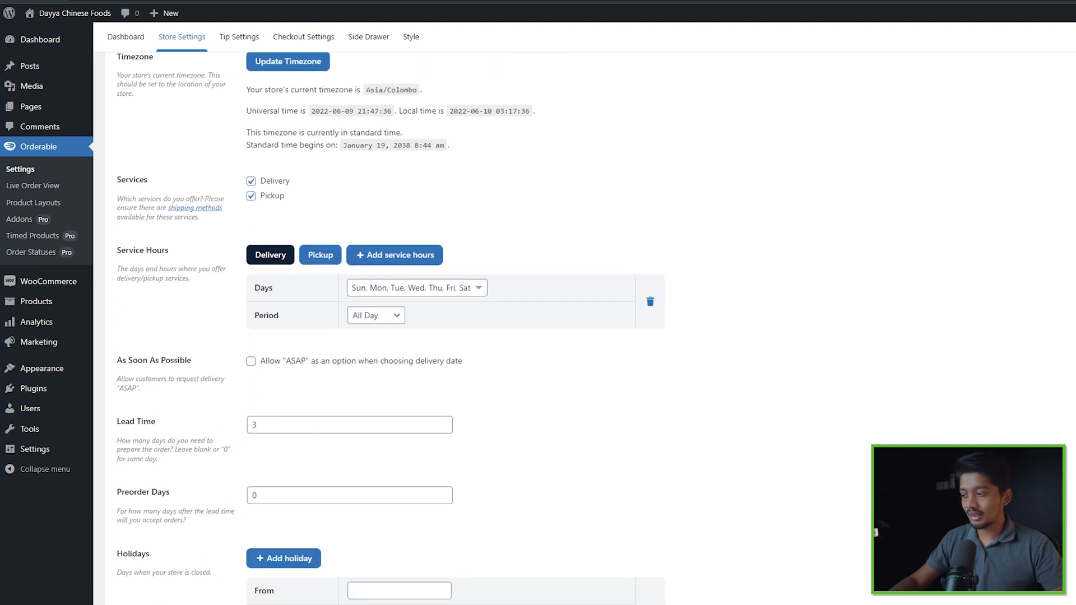
left_click(767, 206)
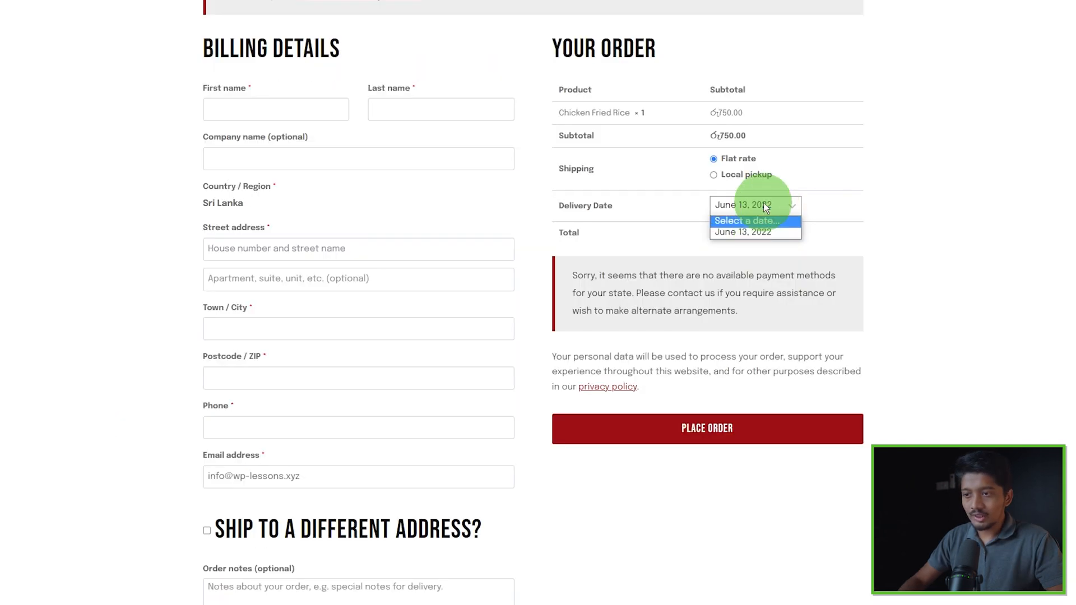
left_click(766, 207)
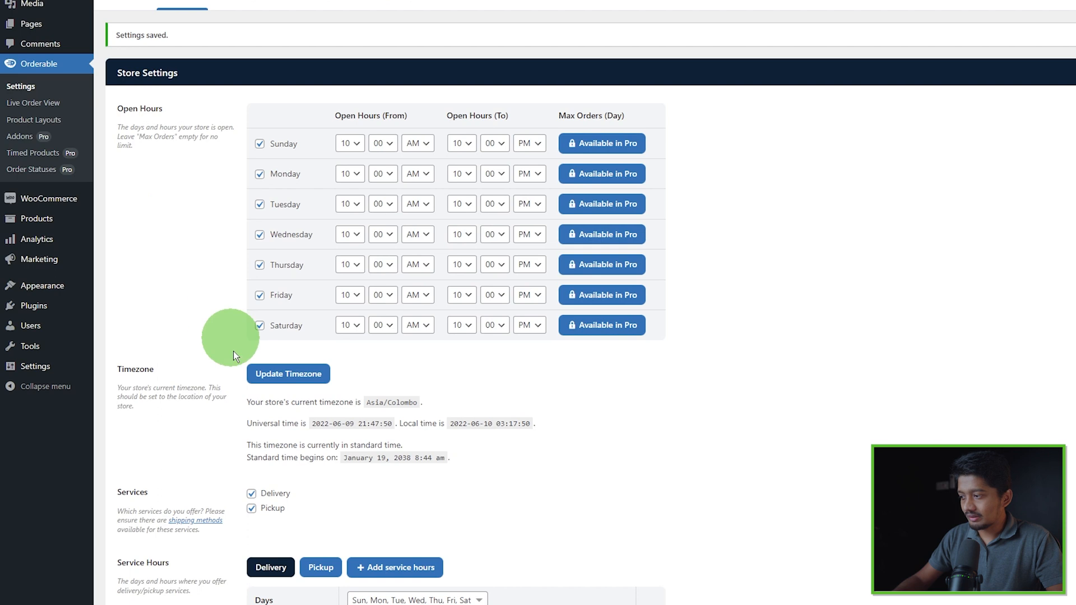
Set Lead Time to 0 in Orderable's store settings
scroll(223, 343, "down", 6)
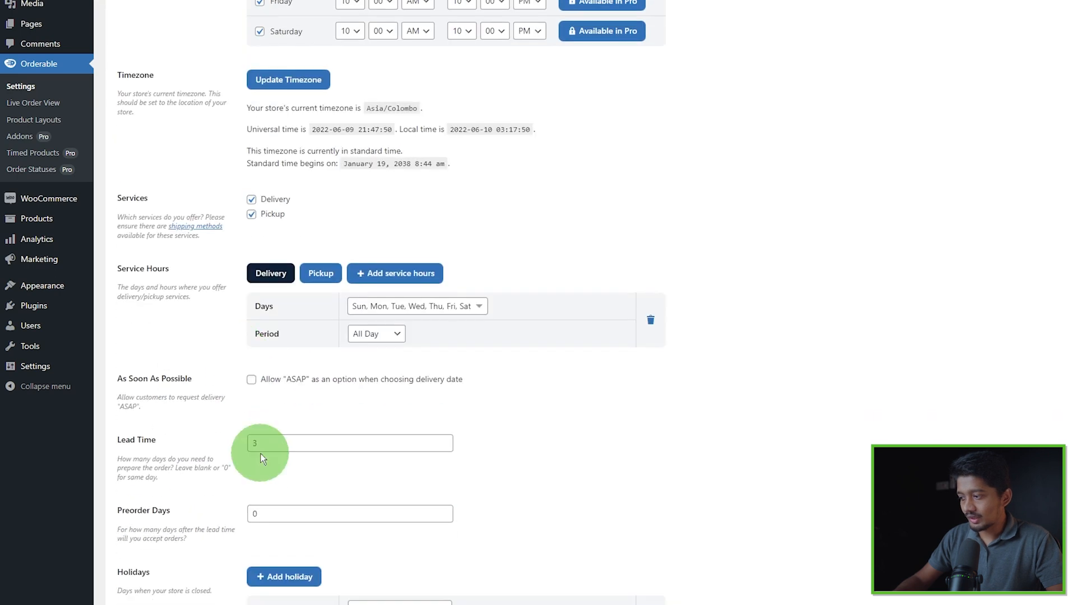
left_click(271, 343)
type("3")
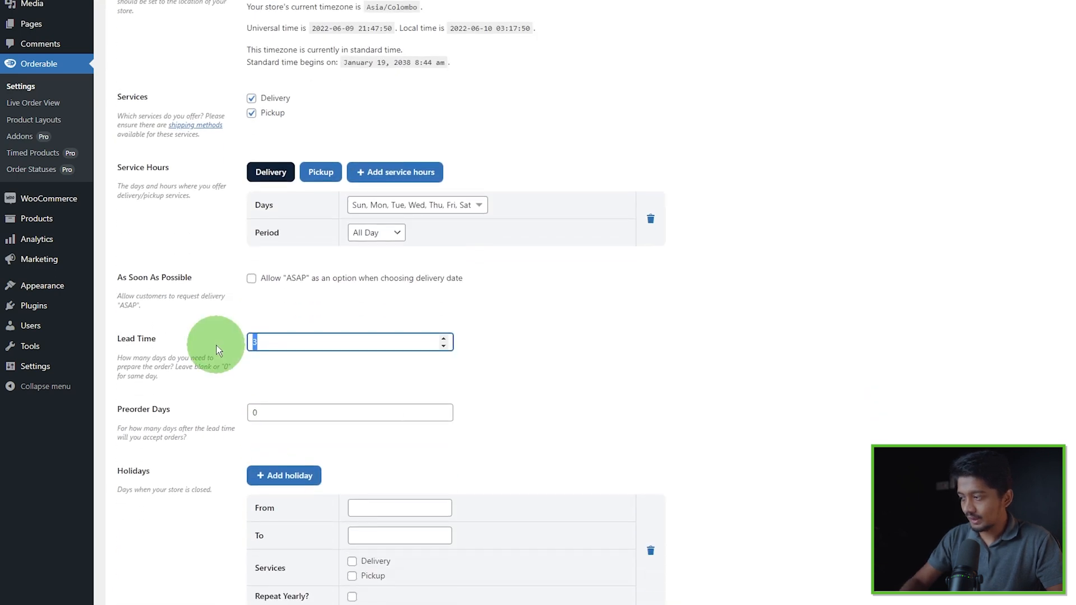
type("0")
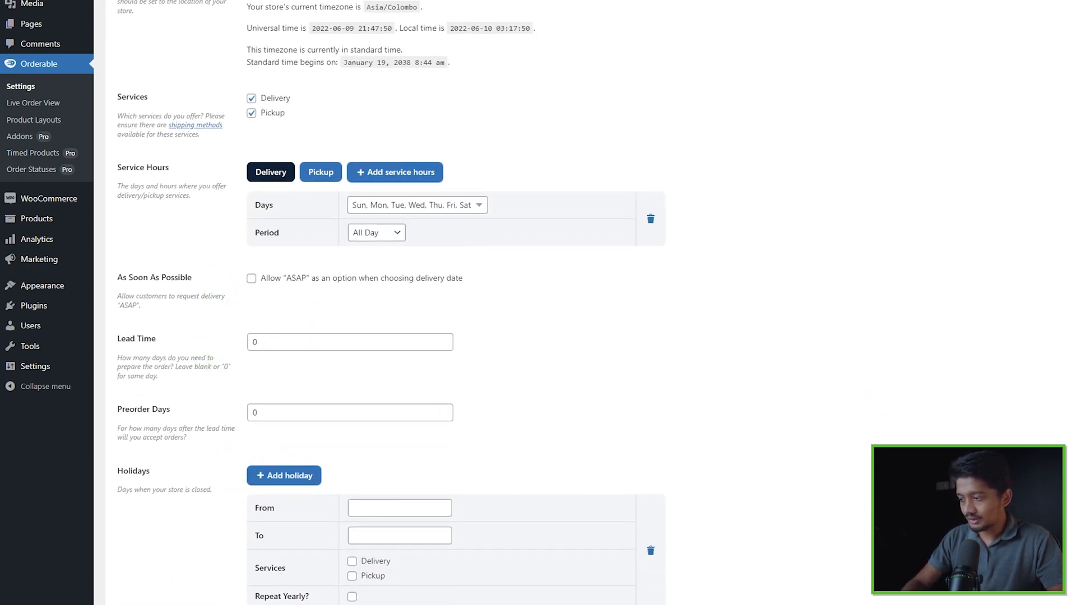
Define a store holiday from 2022-06-17 to 2022-06-17 covering both the Delivery and Pickup services
scroll(297, 341, "down", 2)
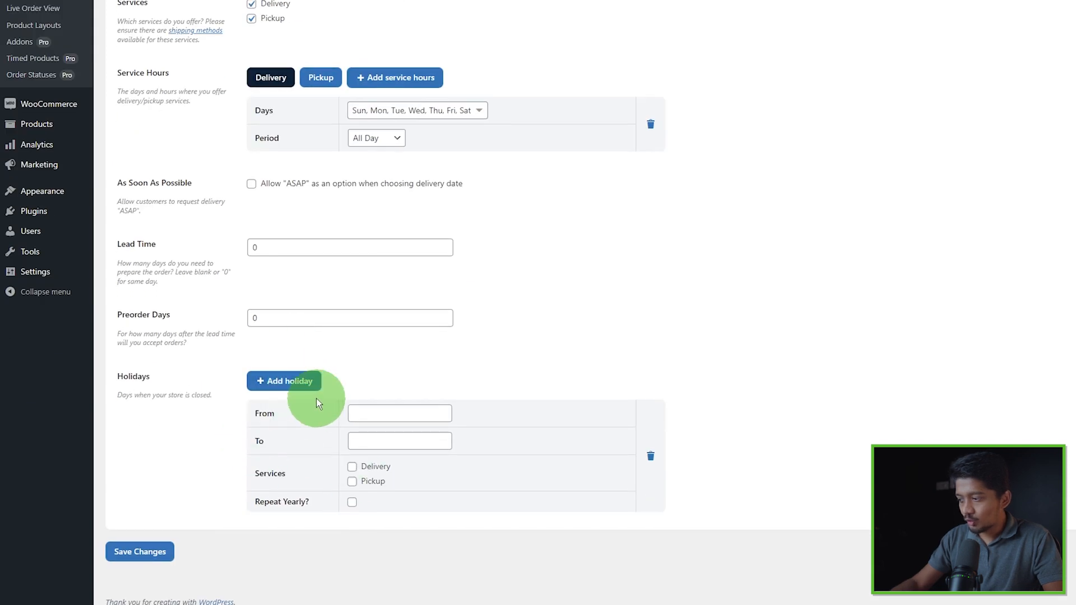
left_click(368, 415)
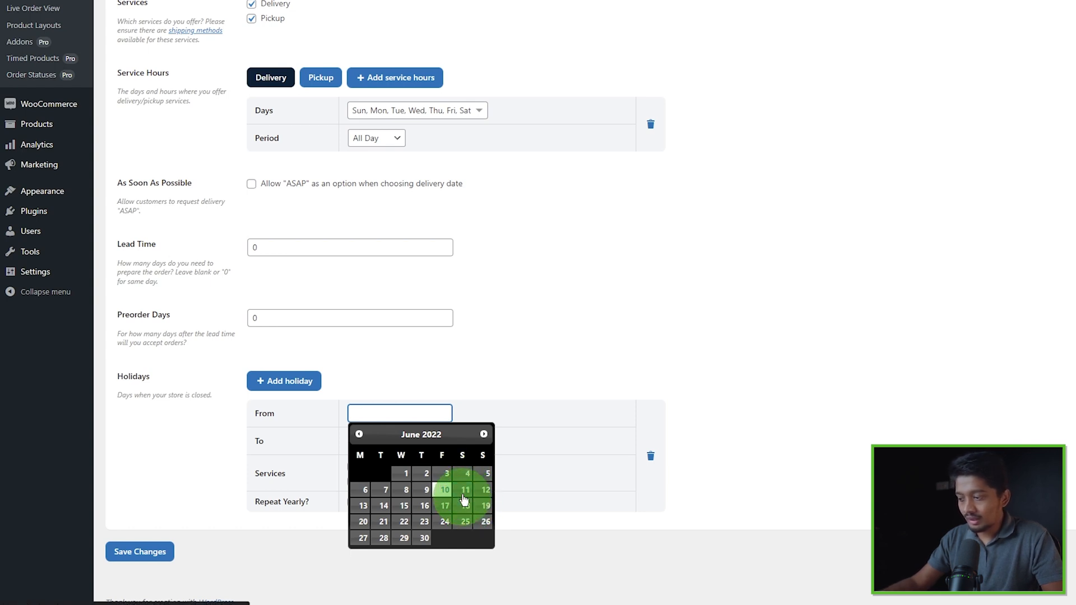
left_click(445, 506)
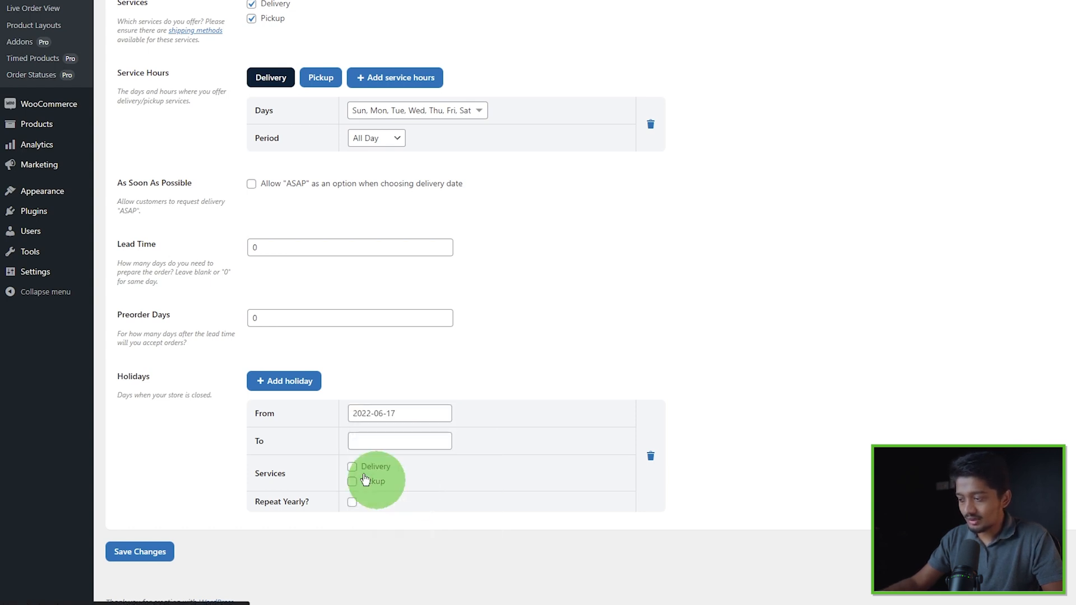
left_click(387, 441)
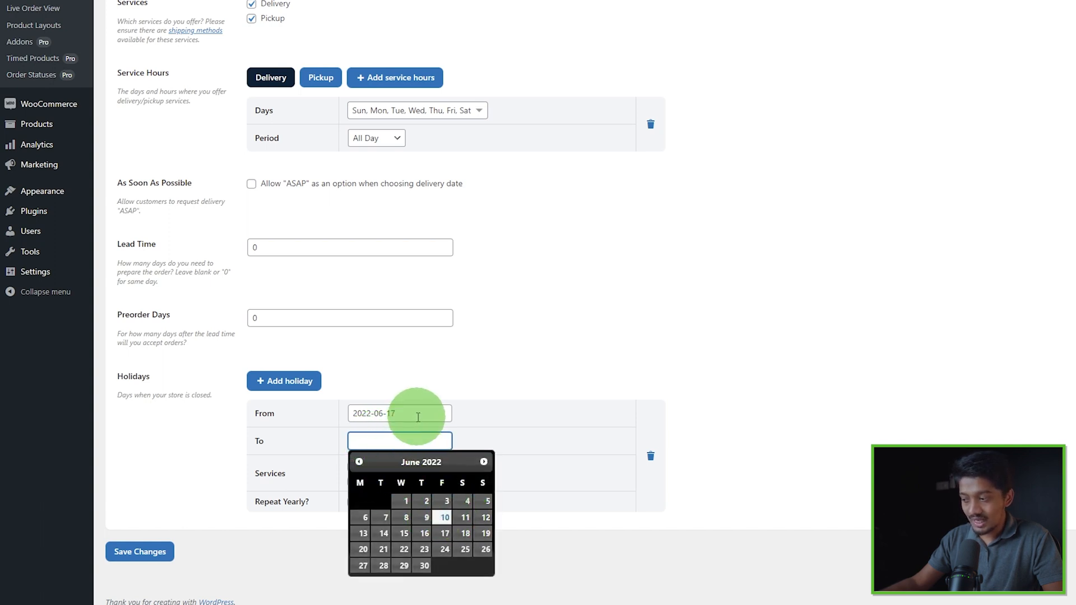
left_click(444, 532)
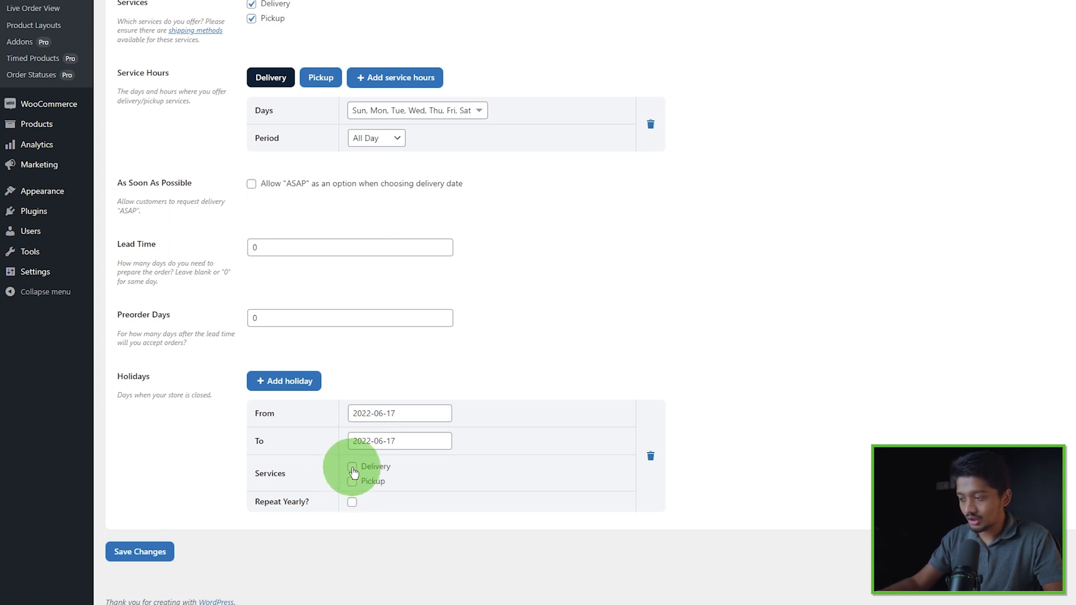
left_click(349, 469)
left_click(350, 469)
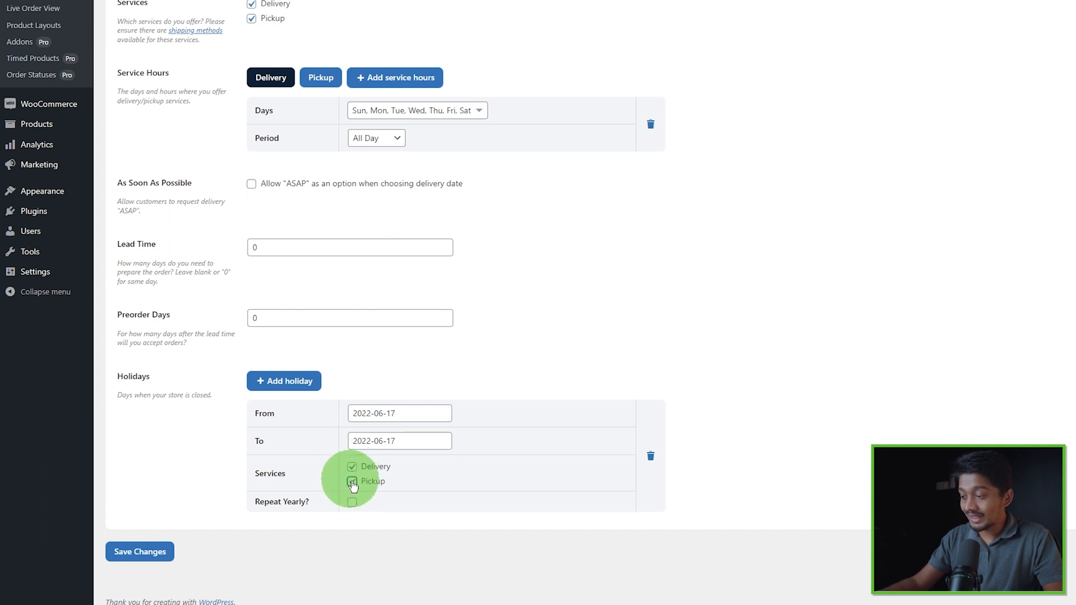
left_click(352, 484)
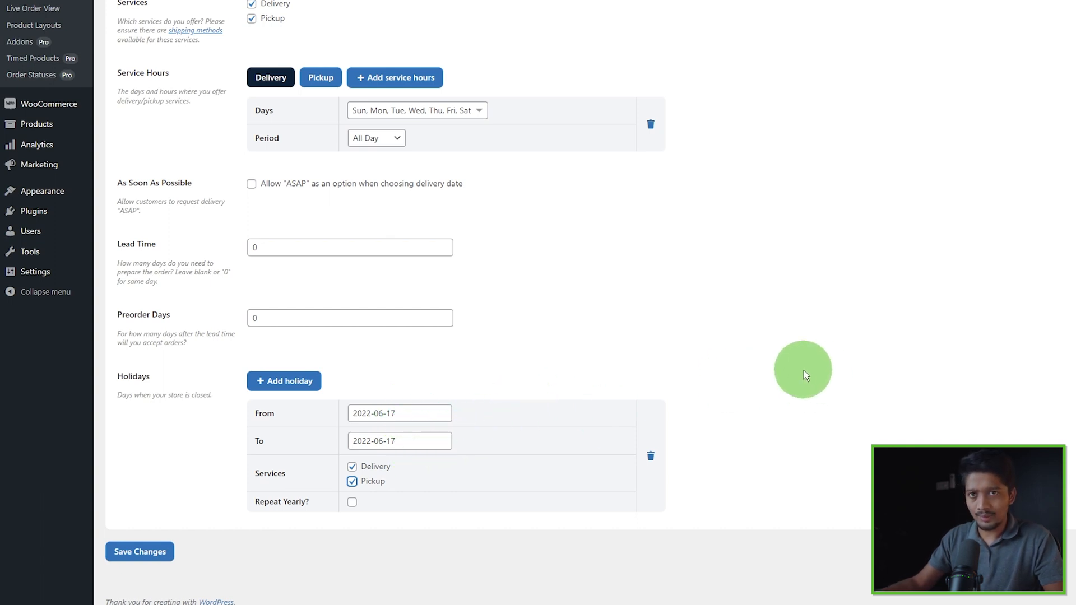
Return from checkout to the site's home page and examine the product cards' button styling
scroll(809, 344, "up", 7)
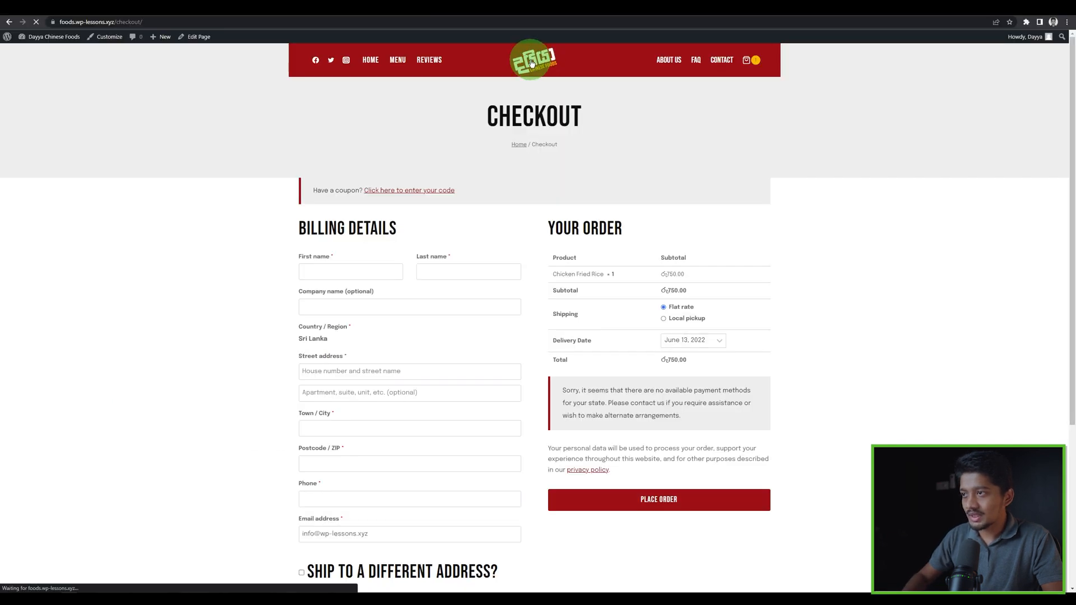
left_click(523, 81)
scroll(448, 331, "down", 10)
scroll(438, 359, "up", 1)
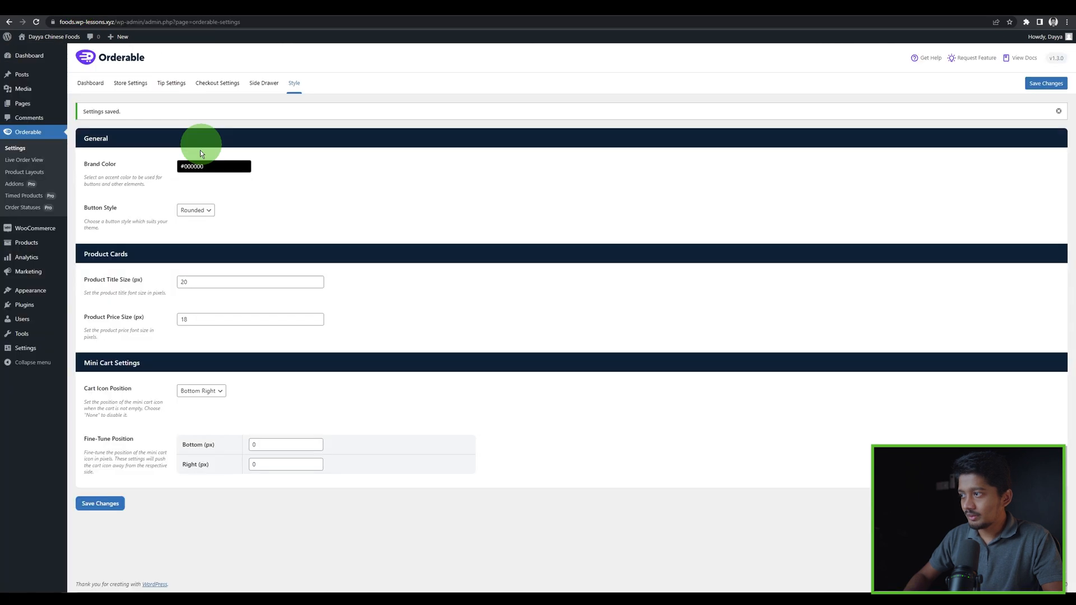
Set Orderable's brand color to #a5141a, save, look at the button style options, and reload the home page
left_click(213, 167)
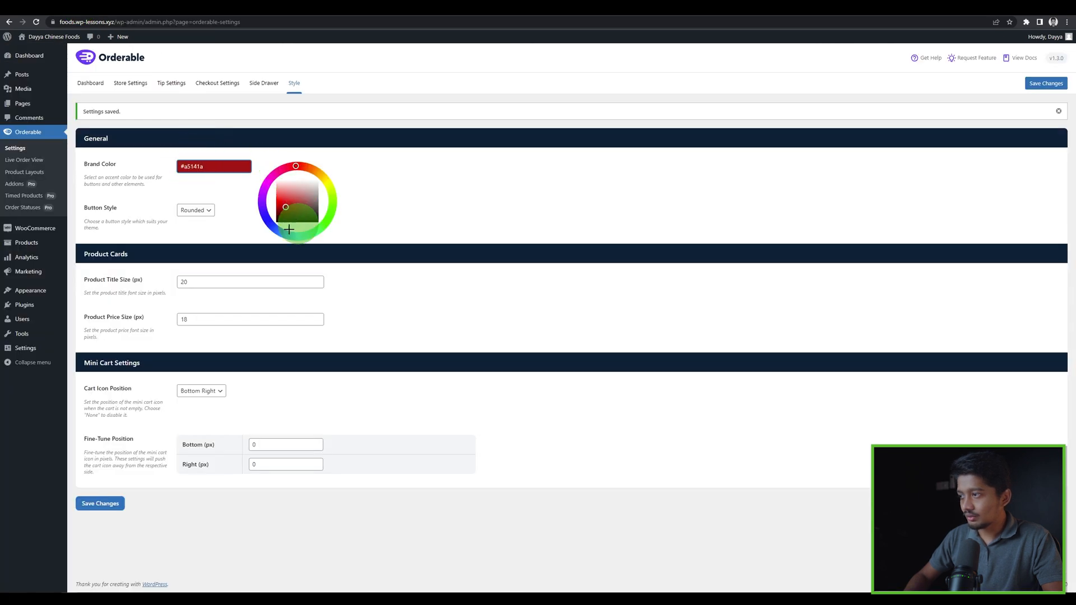
left_click(109, 504)
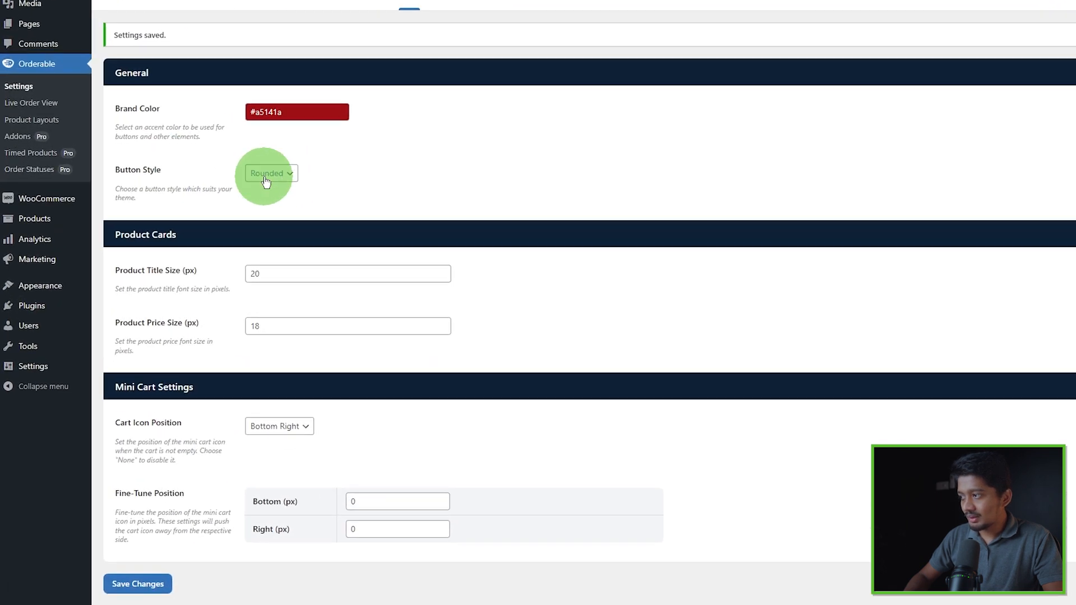
left_click(193, 211)
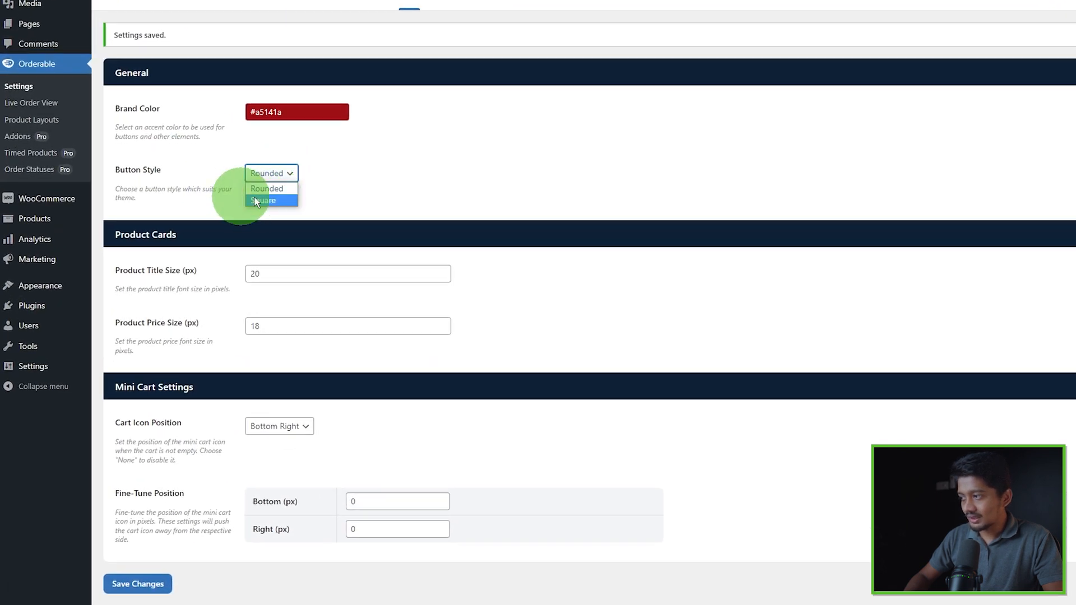
left_click(358, 196)
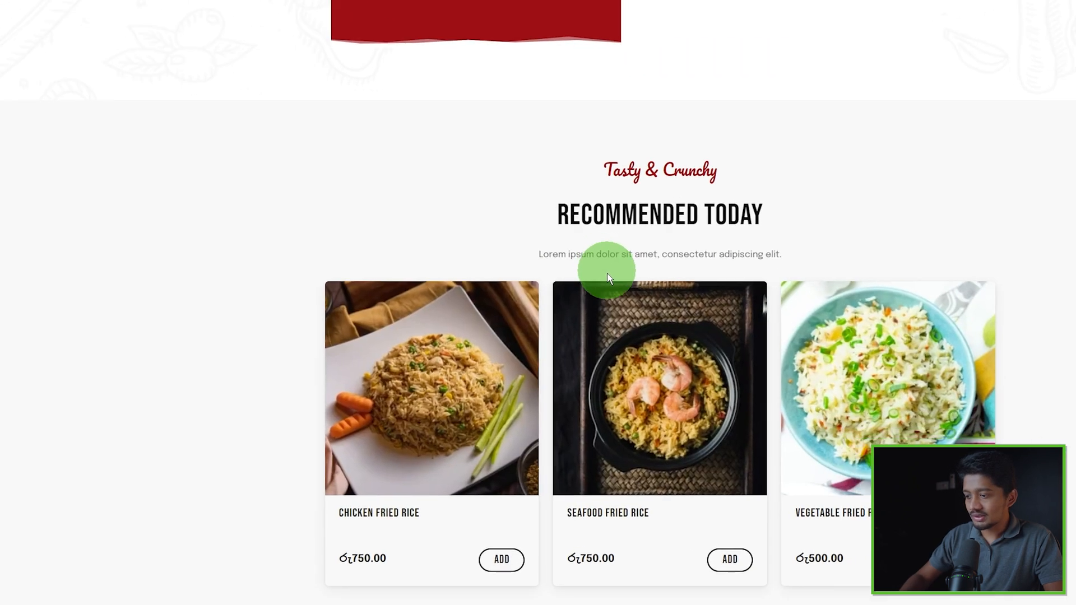
key("F5")
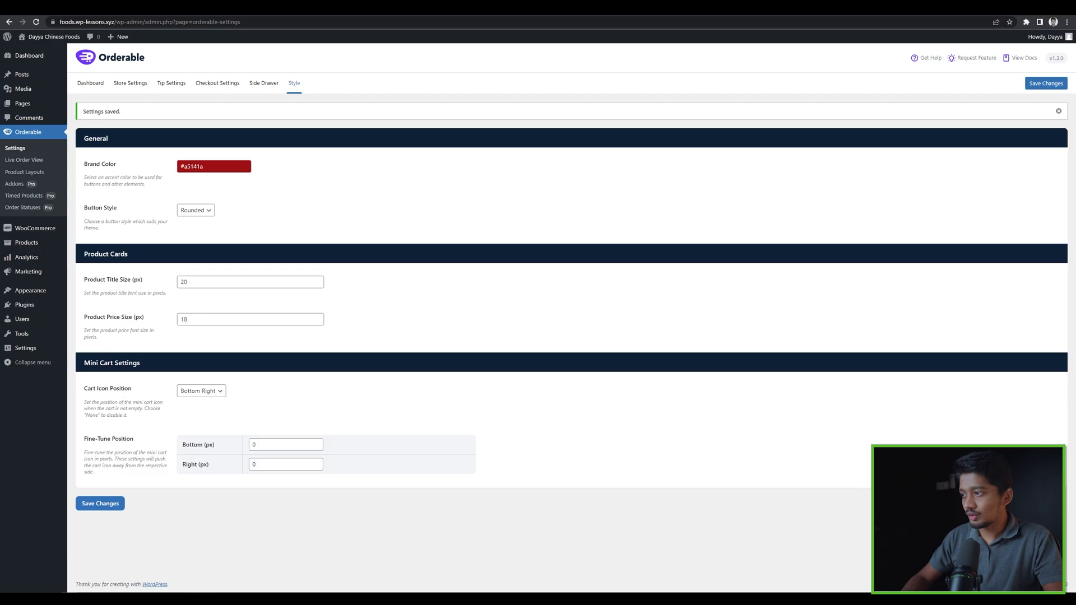
Review the Recommended Today product buttons on the home page and open the order drawer from the mini cart
left_click(196, 211)
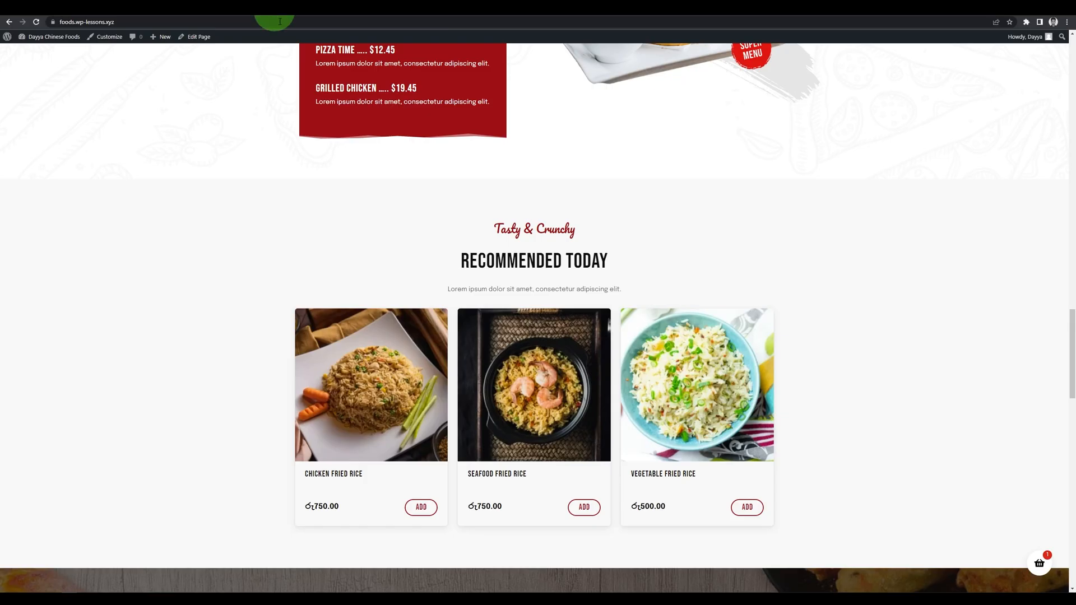
scroll(920, 278, "up", 2)
scroll(976, 512, "down", 3)
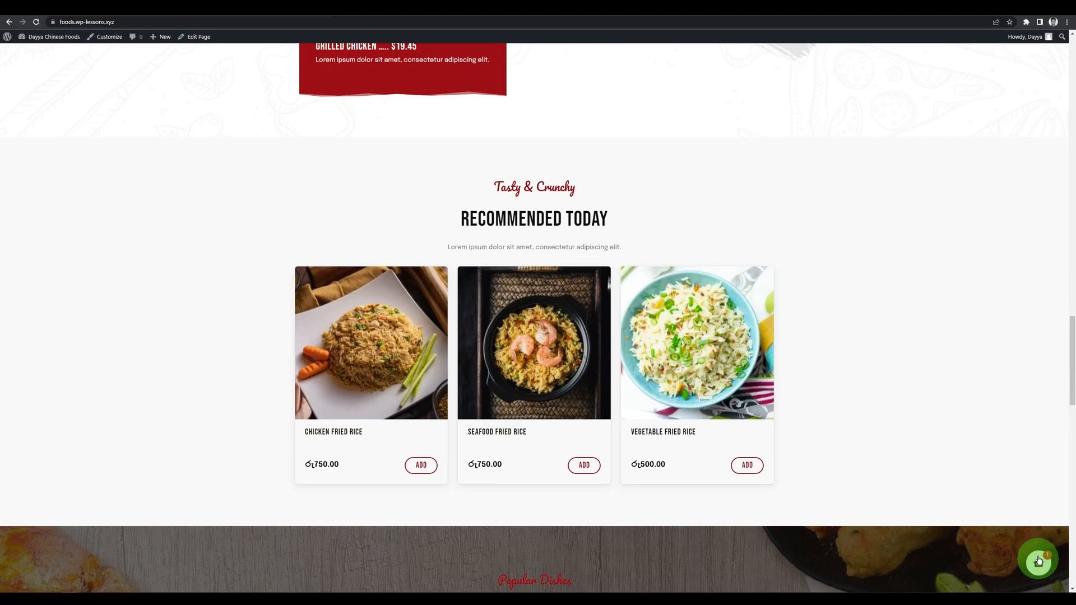
left_click(1038, 566)
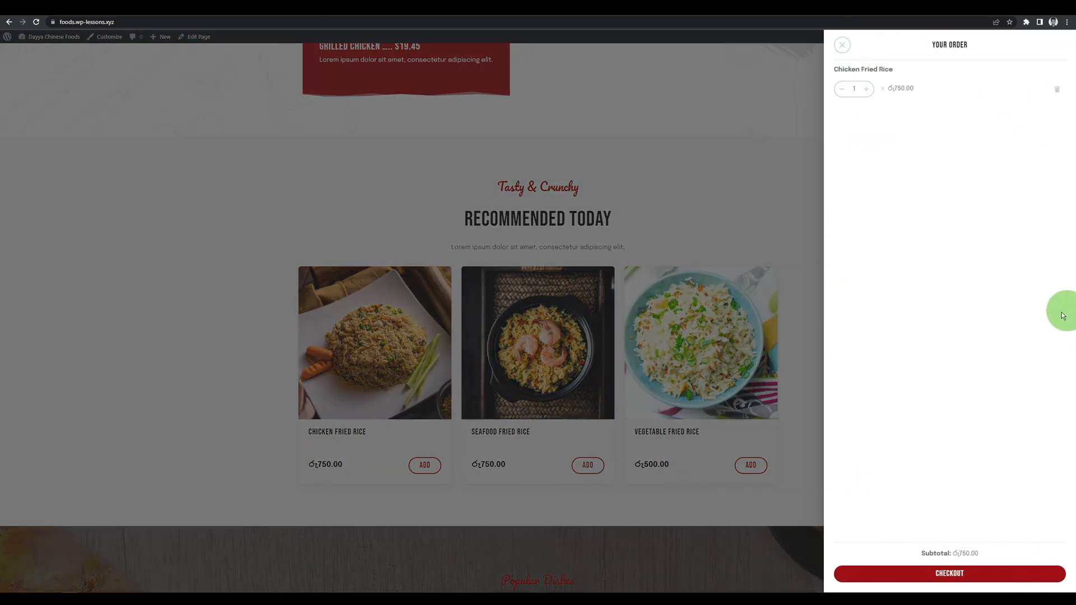
Close the order drawer, set the mini cart icon's bottom offset to 50 px in Orderable's style settings, and save
left_click(755, 131)
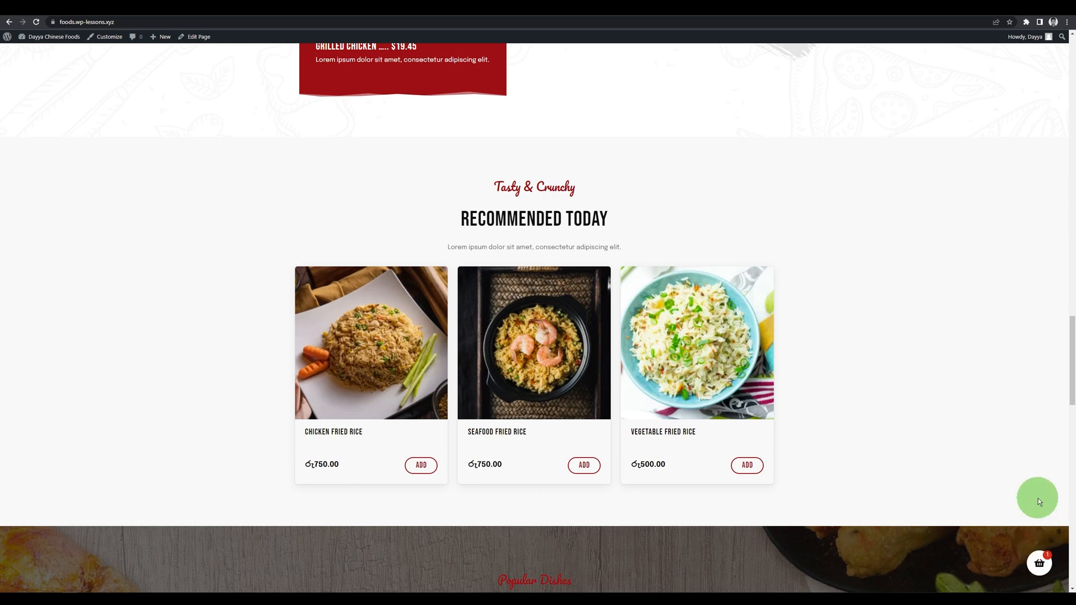
left_click(64, 4)
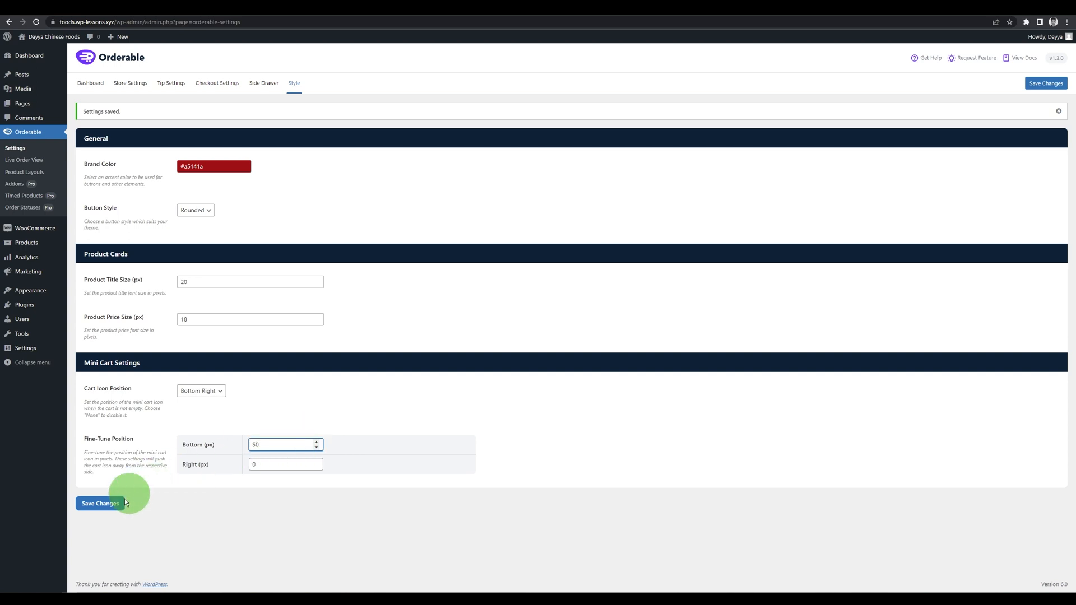
left_click(100, 504)
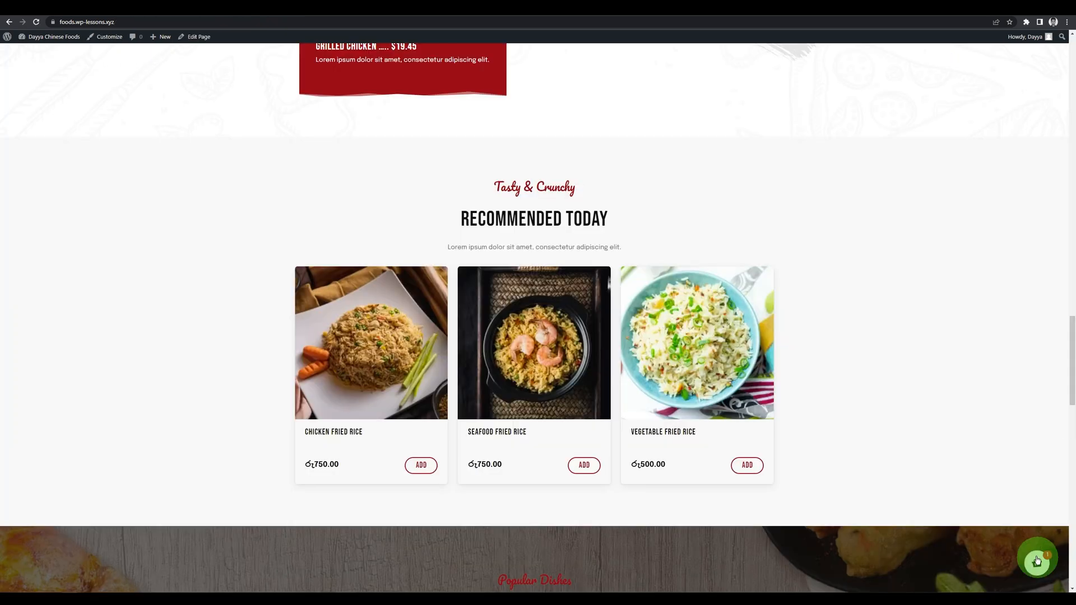
Remove Chicken Fried Rice from the order on the home page and add it again to check the mini cart icon's position
left_click(1037, 559)
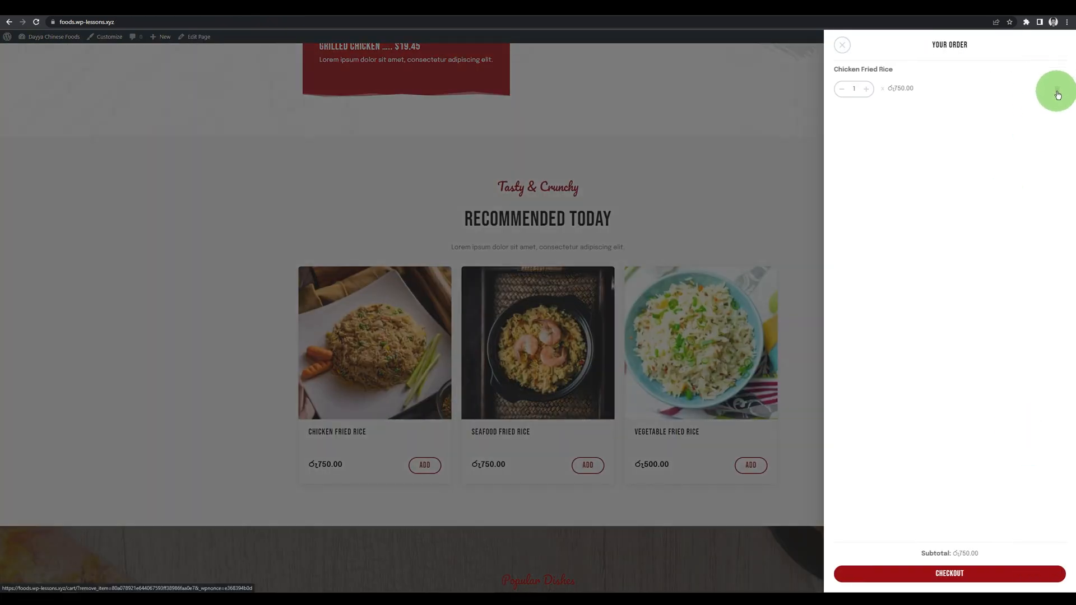
left_click(1058, 94)
left_click(739, 184)
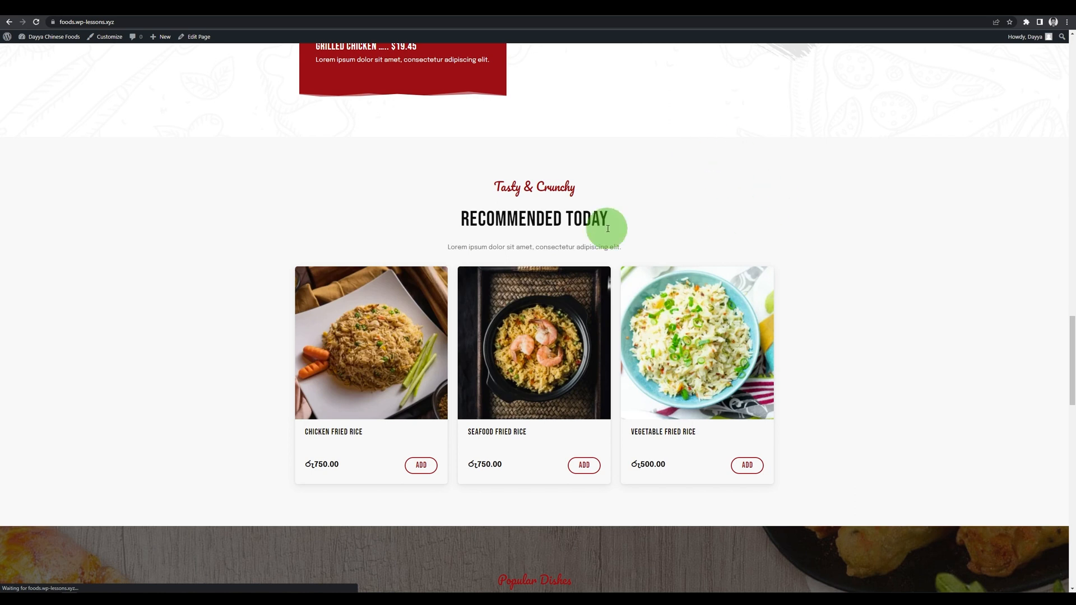
left_click(417, 467)
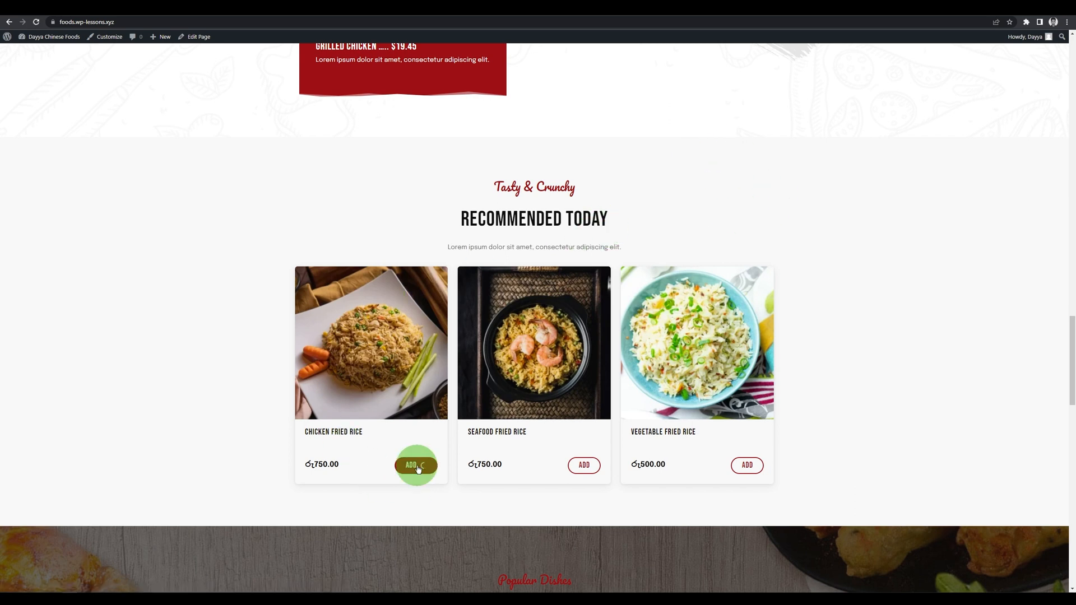
left_click(1042, 545)
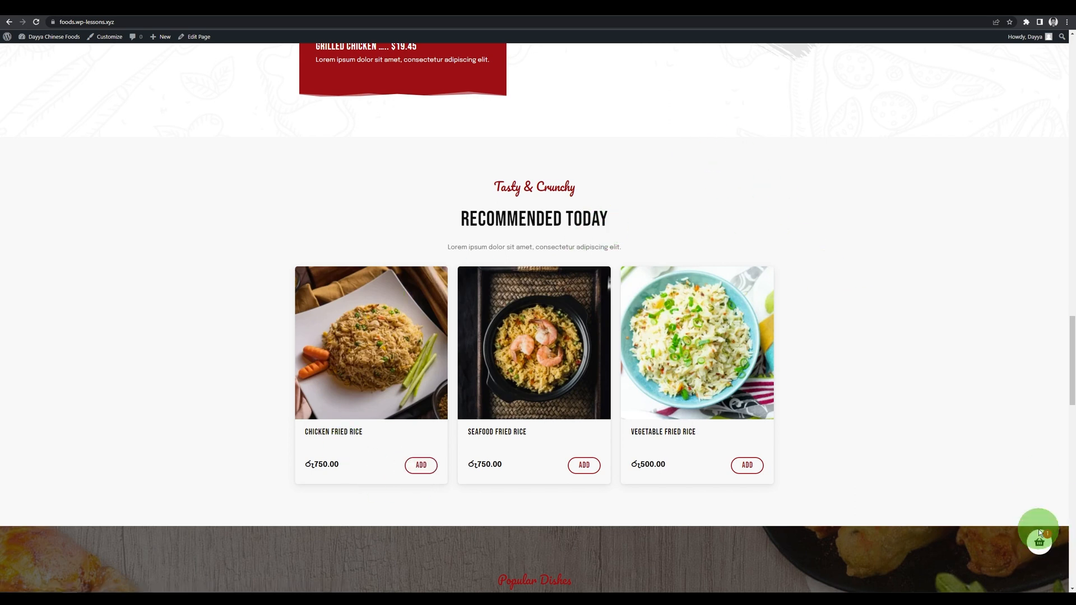